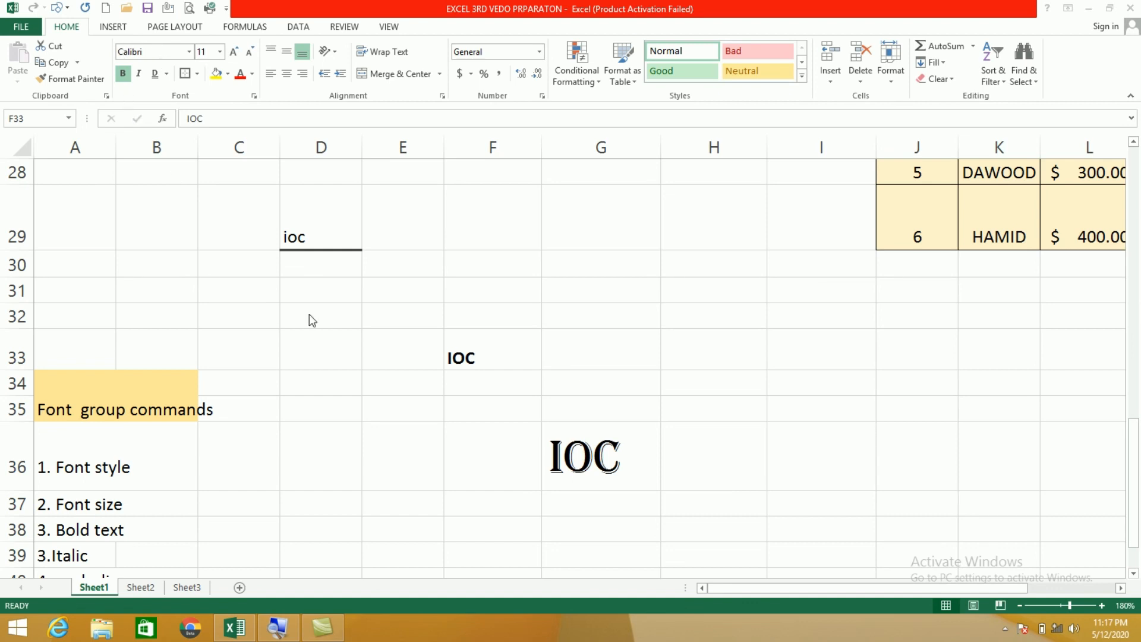
# Step: Change the font of the IOC text in cell F33 to Eras Demi ITC
pyautogui.click(464, 355)
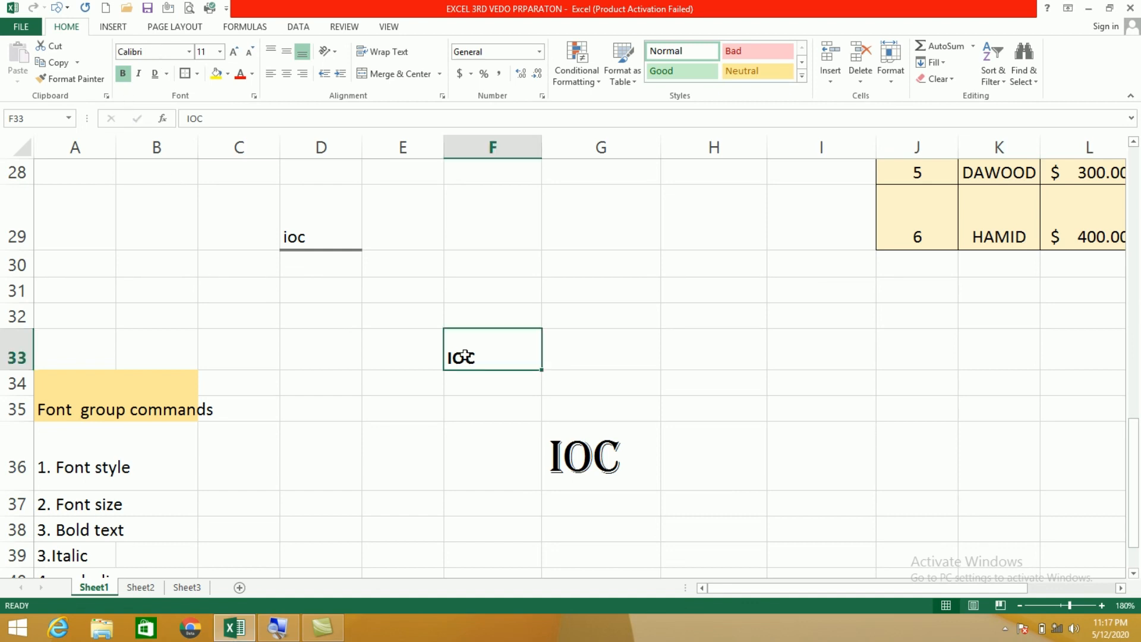
pyautogui.click(189, 52)
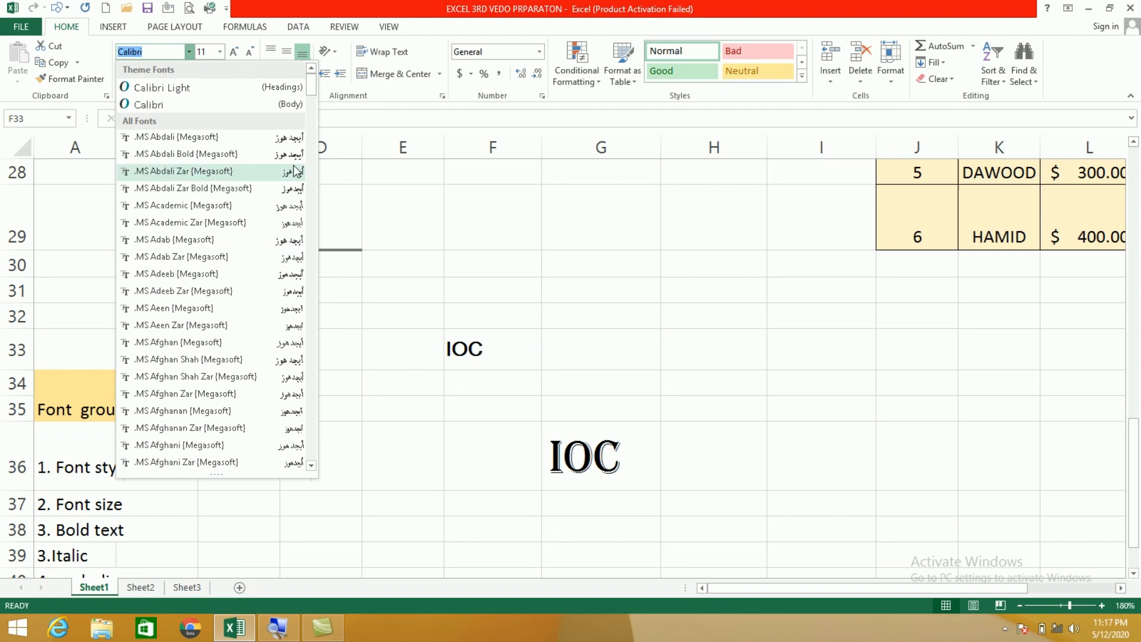
pyautogui.moveTo(311, 85); pyautogui.dragTo(316, 260)
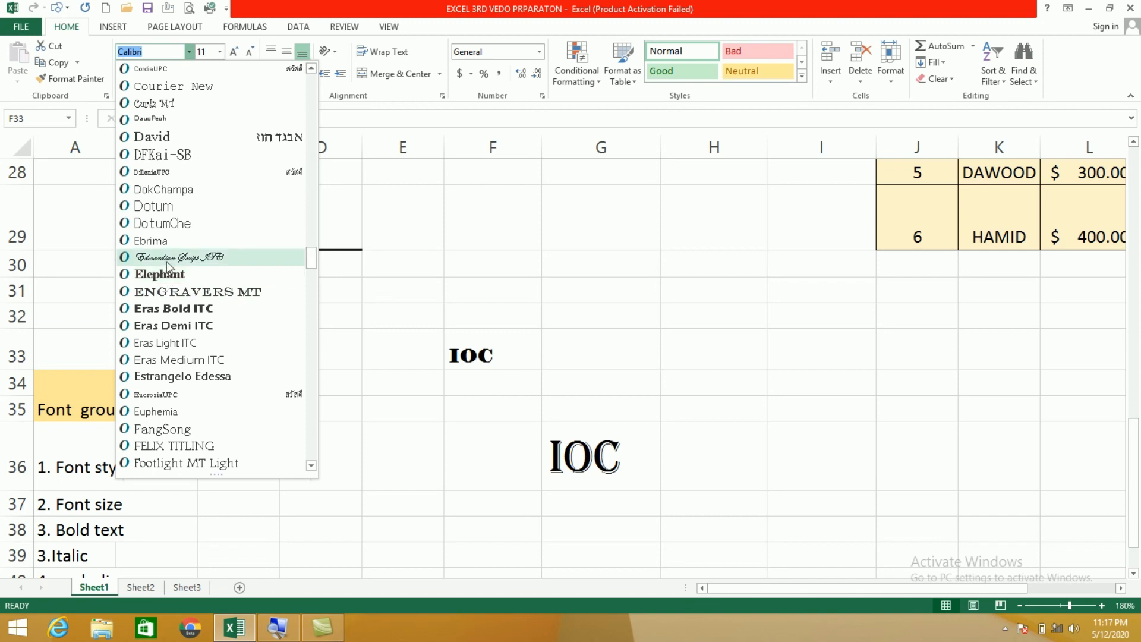
pyautogui.click(177, 327)
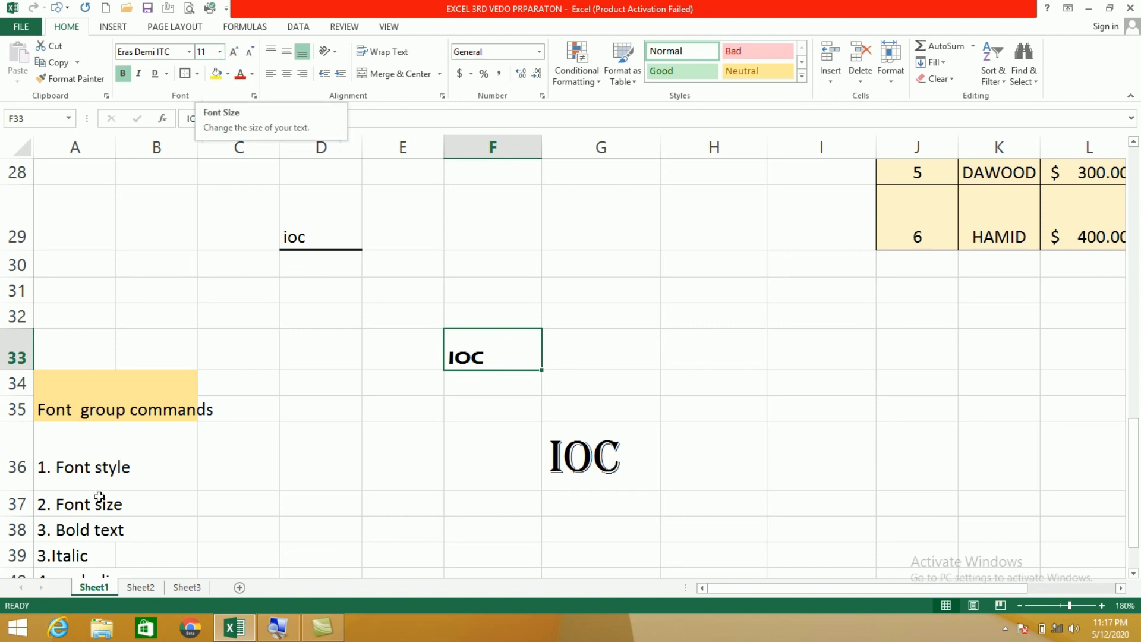
# Step: Set the font size of the IOC text in F33 to 36 and make row 33 tall enough to show it
pyautogui.click(82, 501)
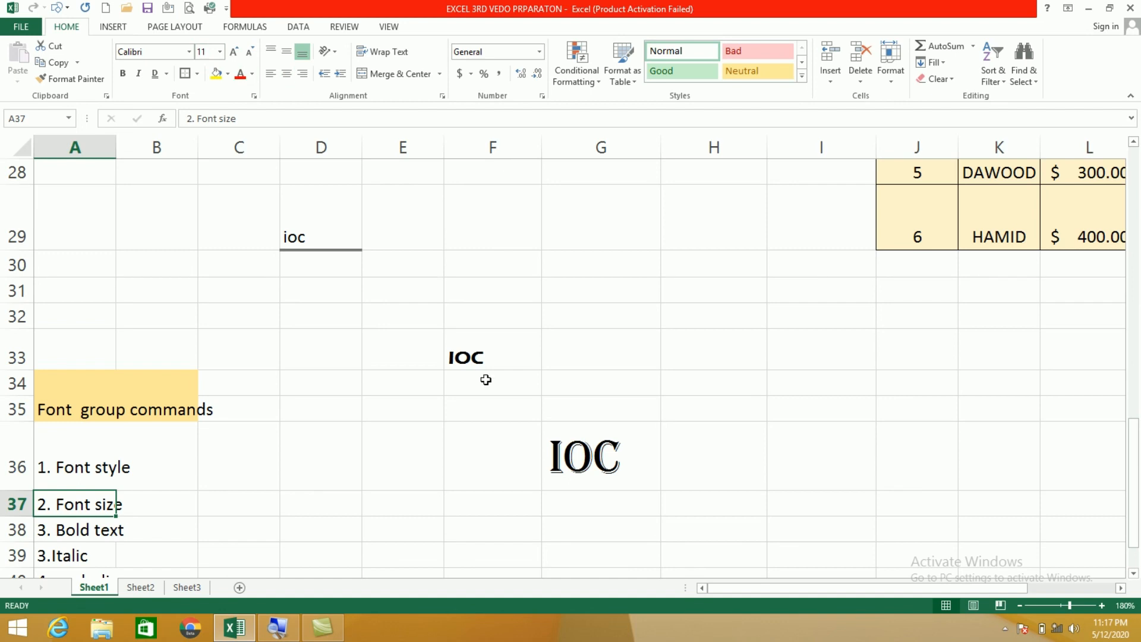
pyautogui.click(477, 360)
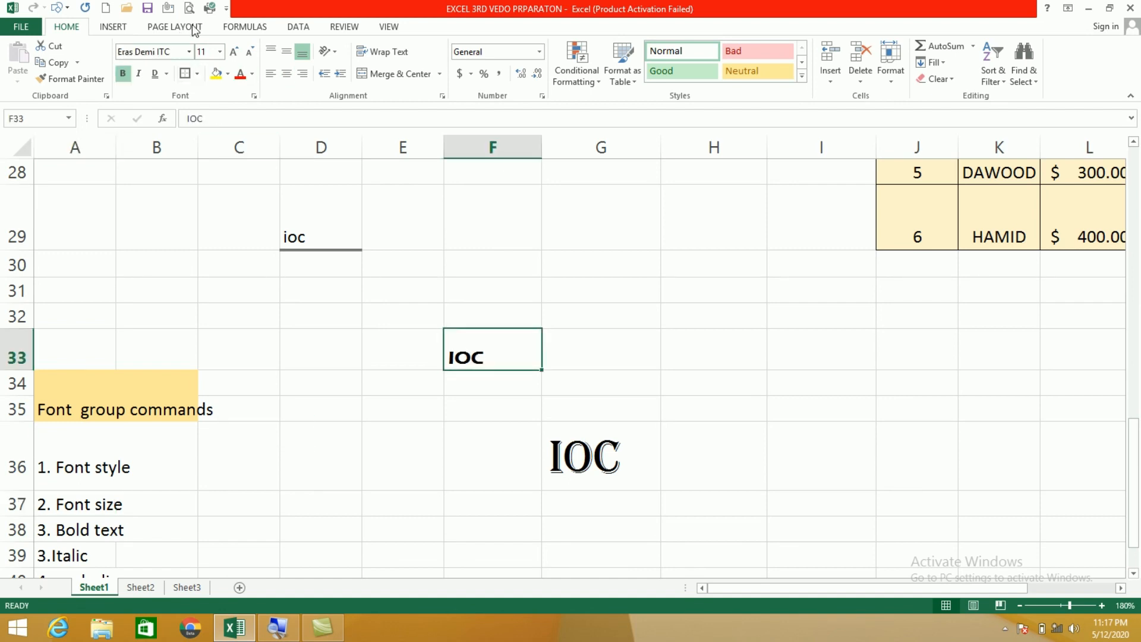
pyautogui.click(221, 52)
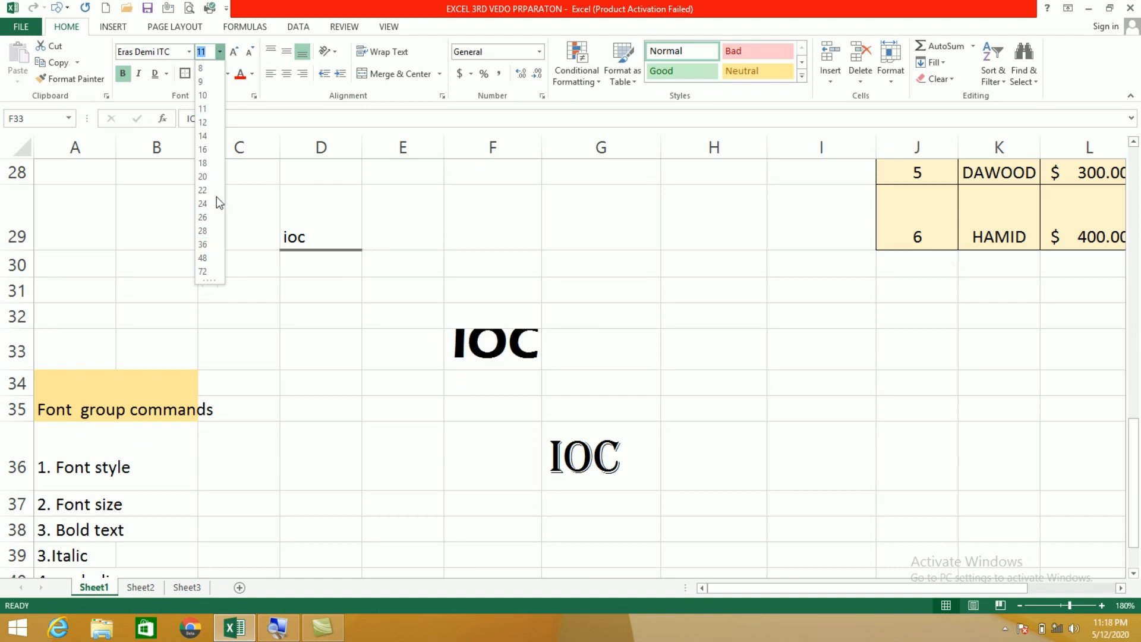
pyautogui.click(205, 244)
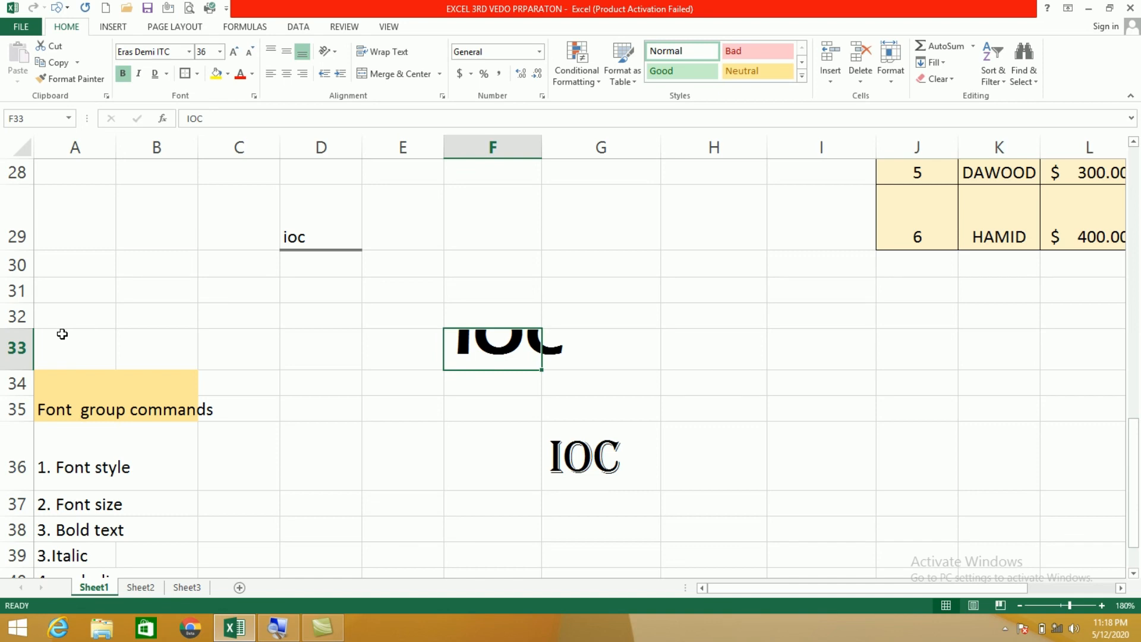
pyautogui.moveTo(27, 328); pyautogui.dragTo(28, 296)
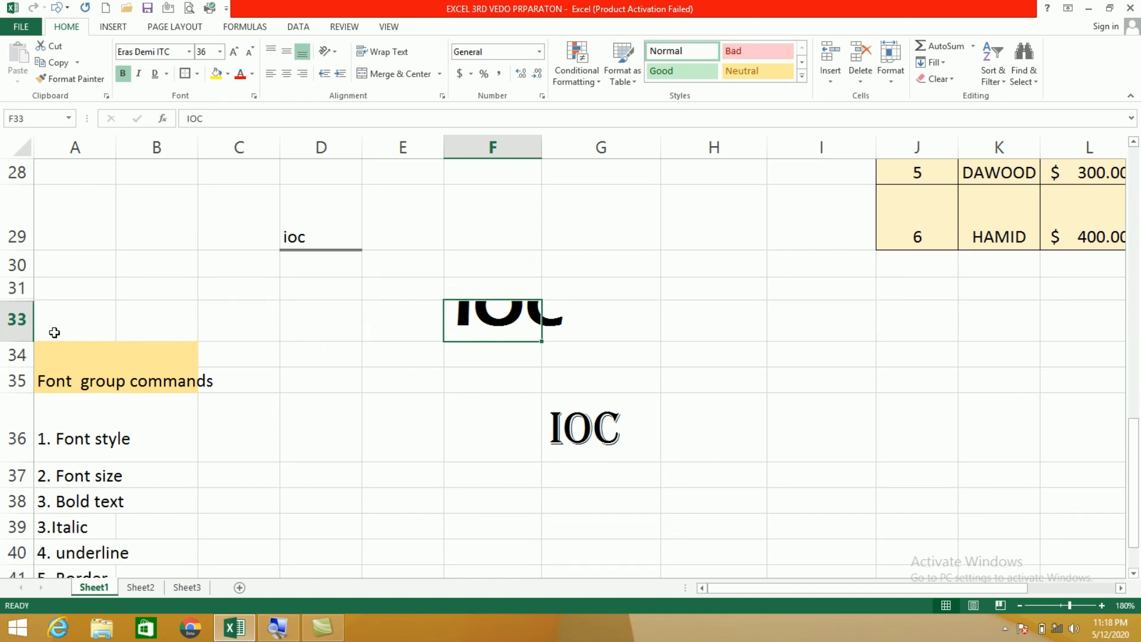
pyautogui.moveTo(27, 340); pyautogui.dragTo(26, 398)
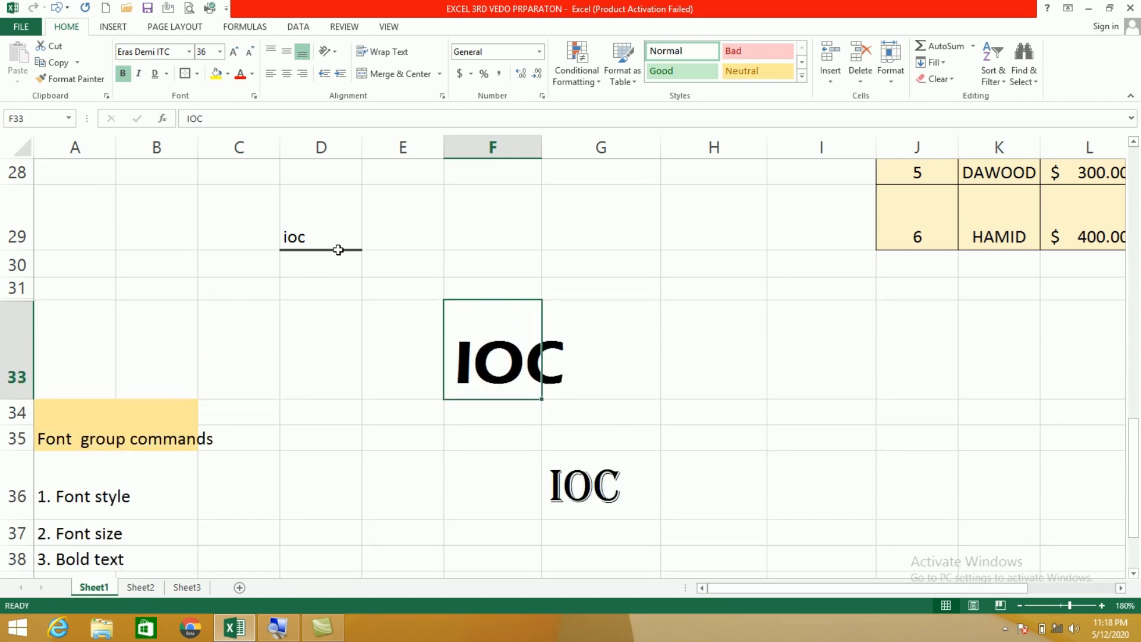
# Step: Increase the font size of the IOC text in G36 stepwise to 72
pyautogui.click(581, 491)
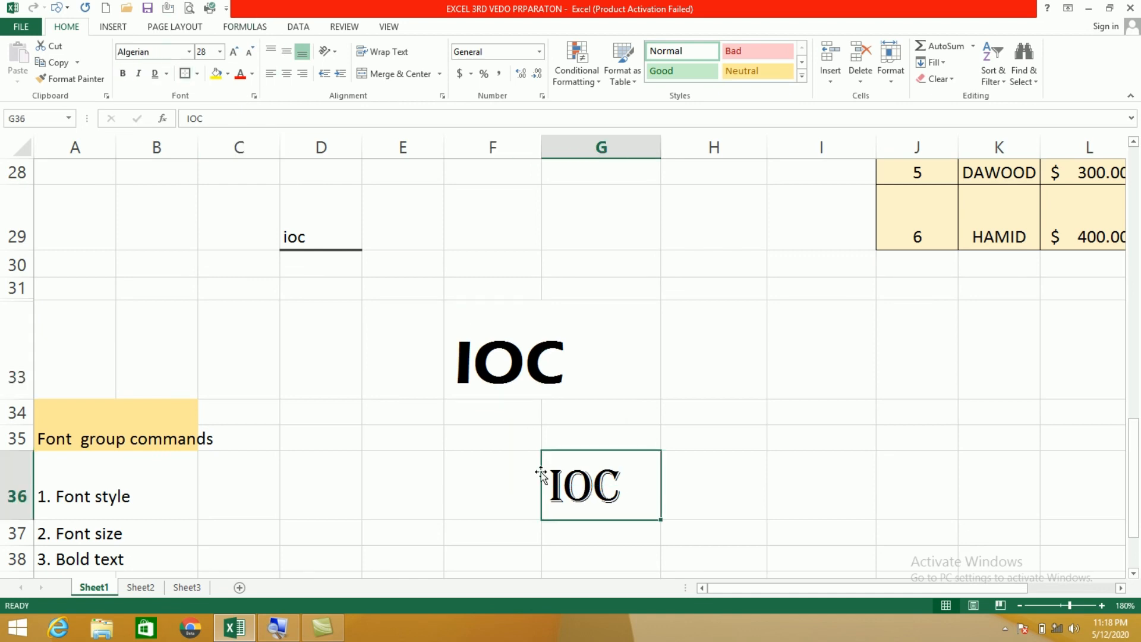
pyautogui.click(235, 52)
pyautogui.click(234, 52)
pyautogui.click(235, 52)
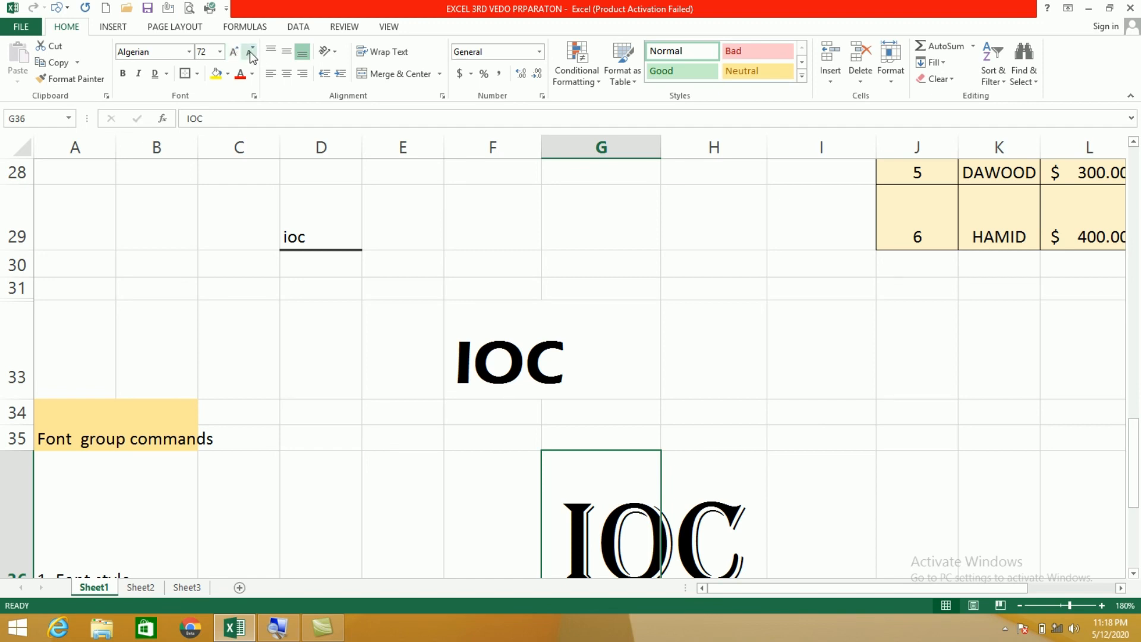
# Step: Decrease the font size of the IOC text in G36 stepwise to 24
pyautogui.click(249, 51)
pyautogui.click(249, 51)
pyautogui.click(249, 51)
pyautogui.click(250, 51)
pyautogui.click(250, 51)
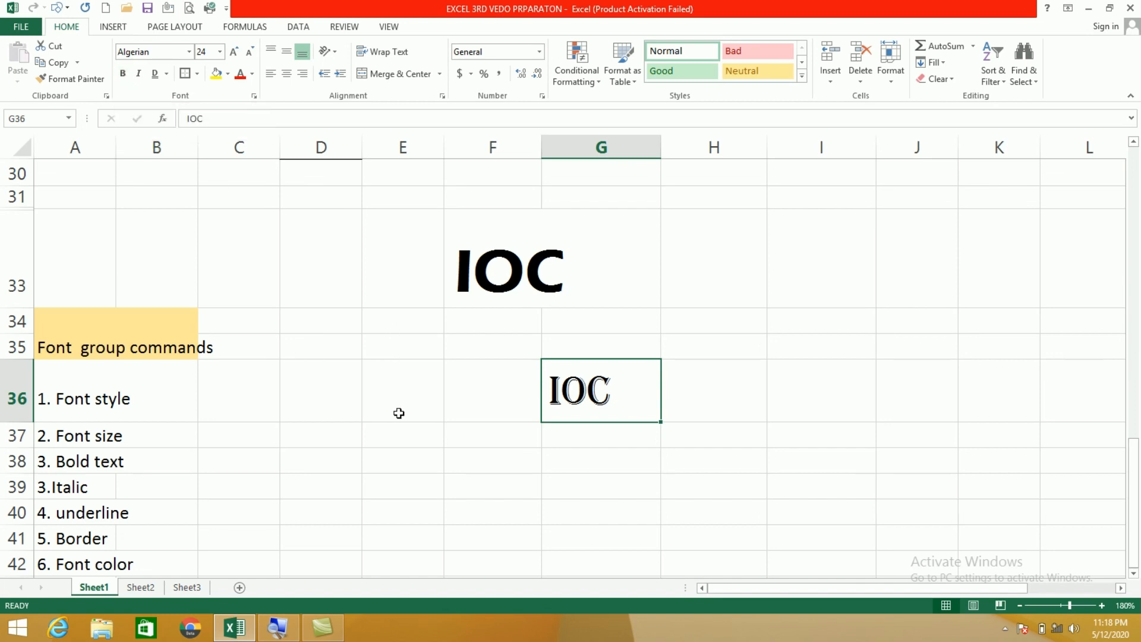
# Step: Enter "ioc" in cell E39 and make it bold
pyautogui.click(405, 489)
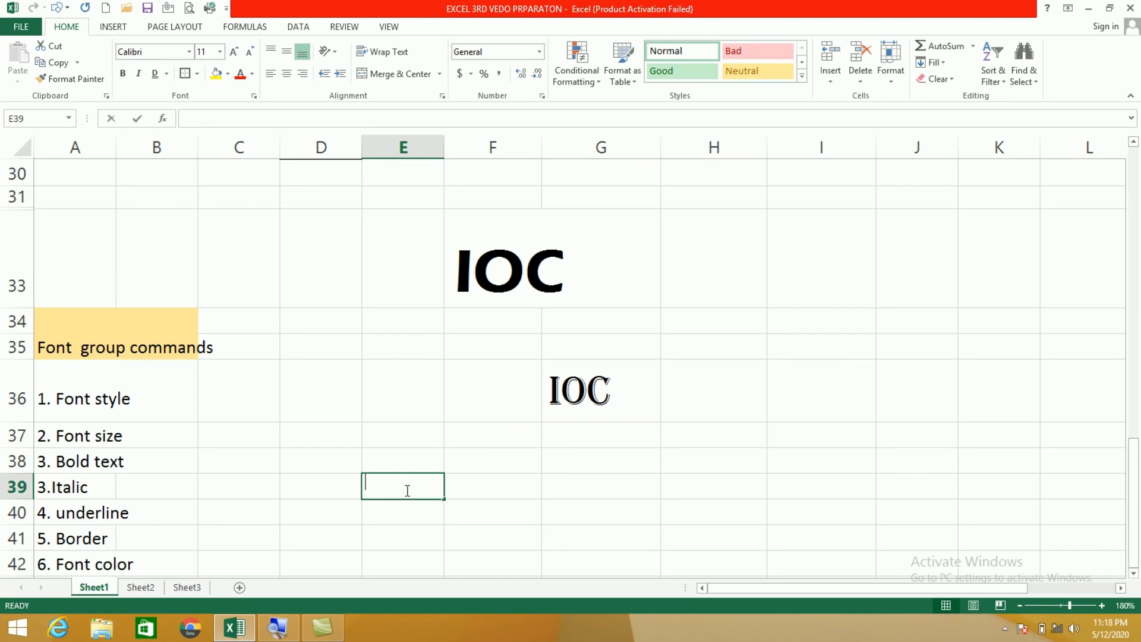
pyautogui.write('ioc')
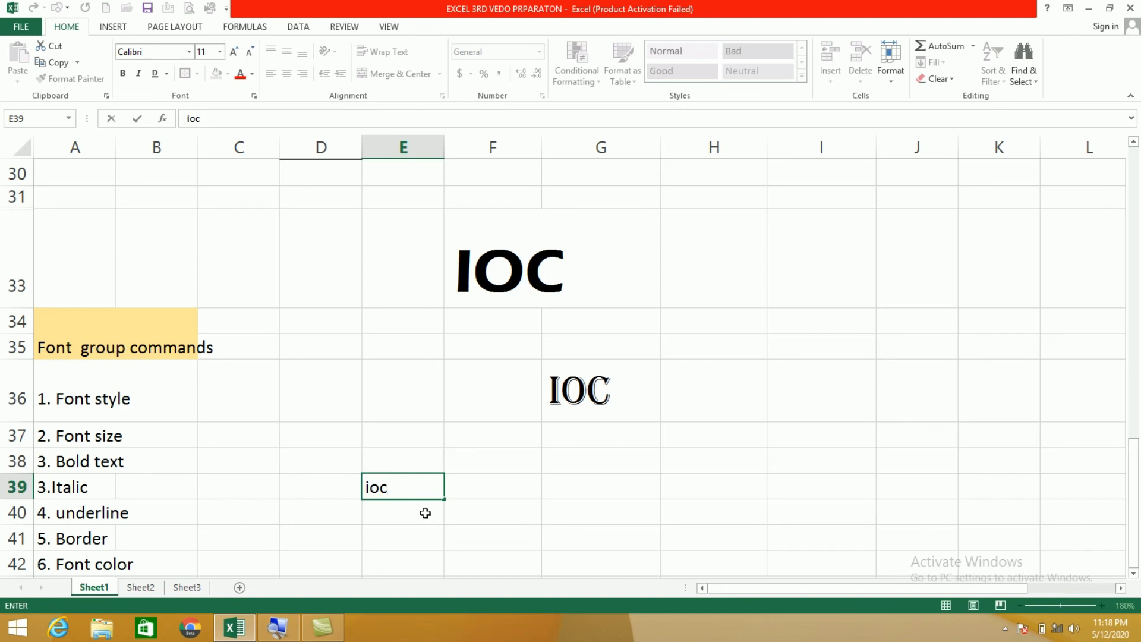
pyautogui.click(397, 522)
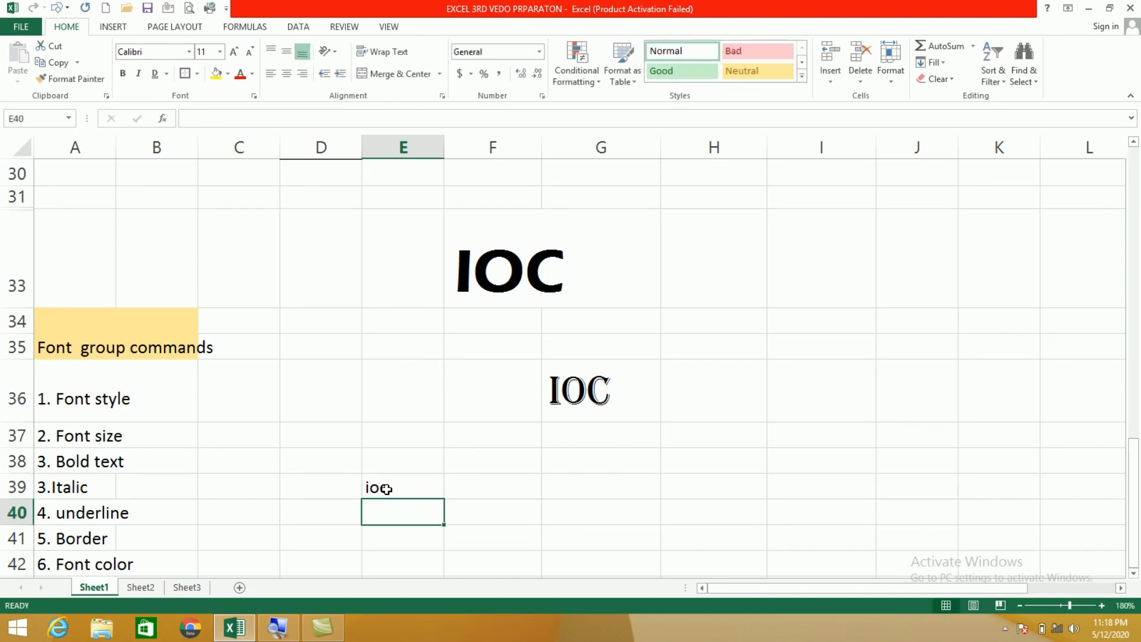
pyautogui.click(380, 487)
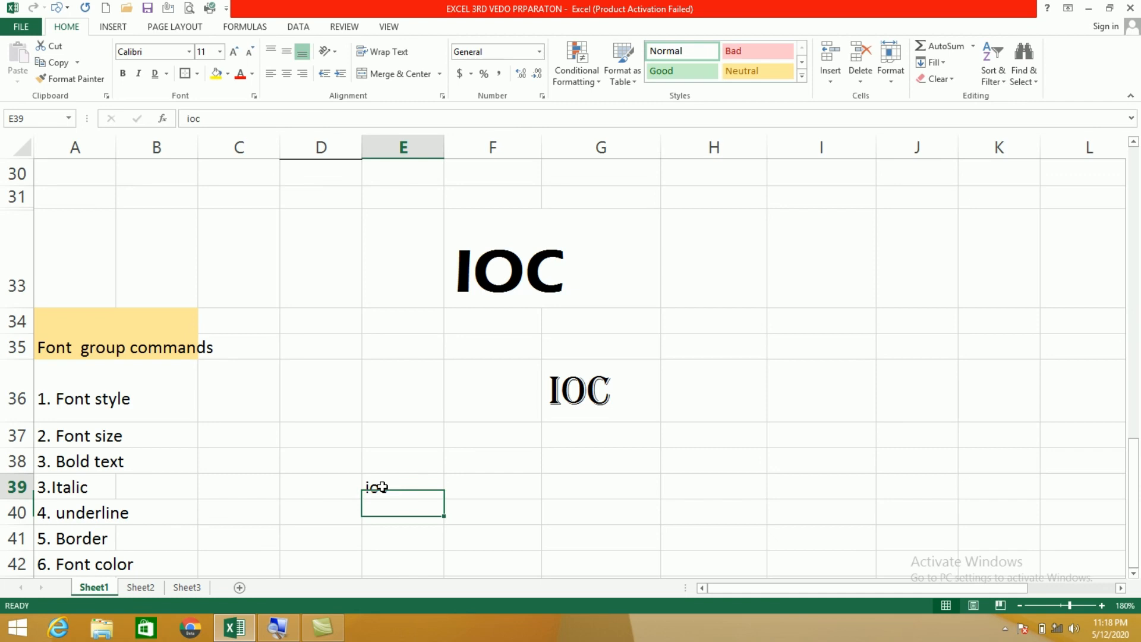
pyautogui.click(123, 73)
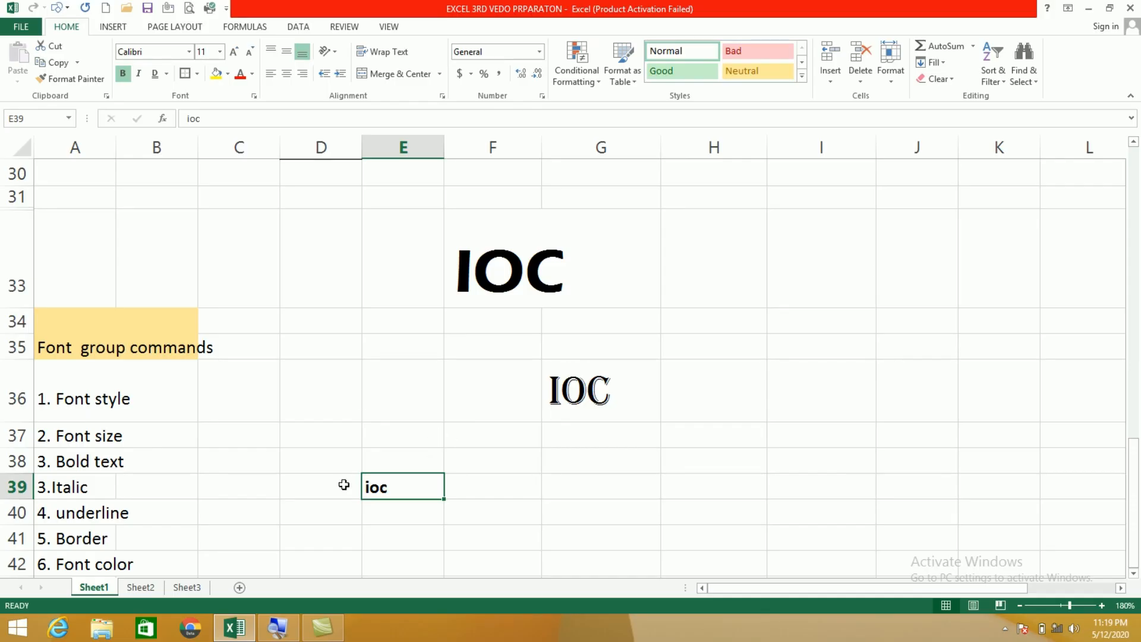
# Step: Make the IOC text in cell F33 italic
pyautogui.click(500, 269)
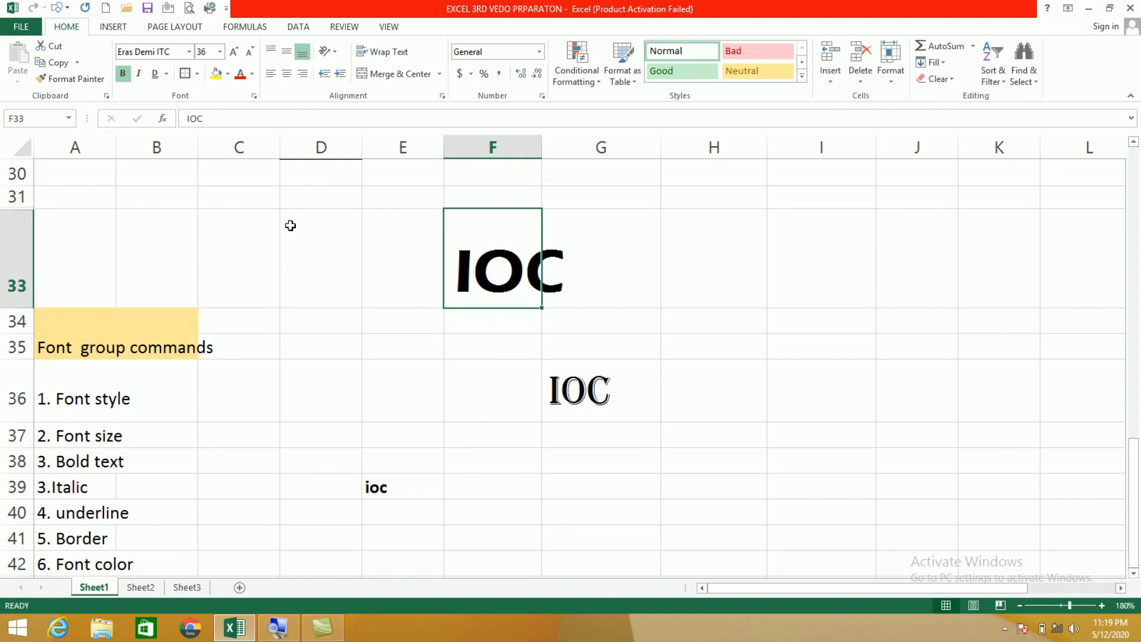
pyautogui.click(141, 72)
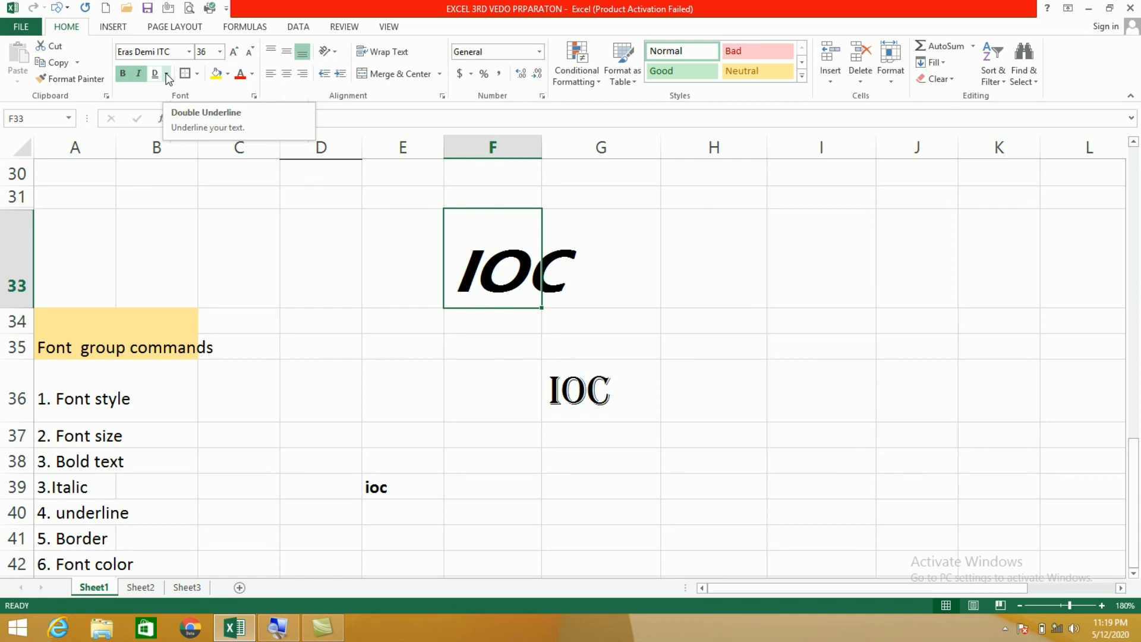
# Step: Apply a single underline to the IOC text in G36, then switch it to a double underline
pyautogui.click(599, 391)
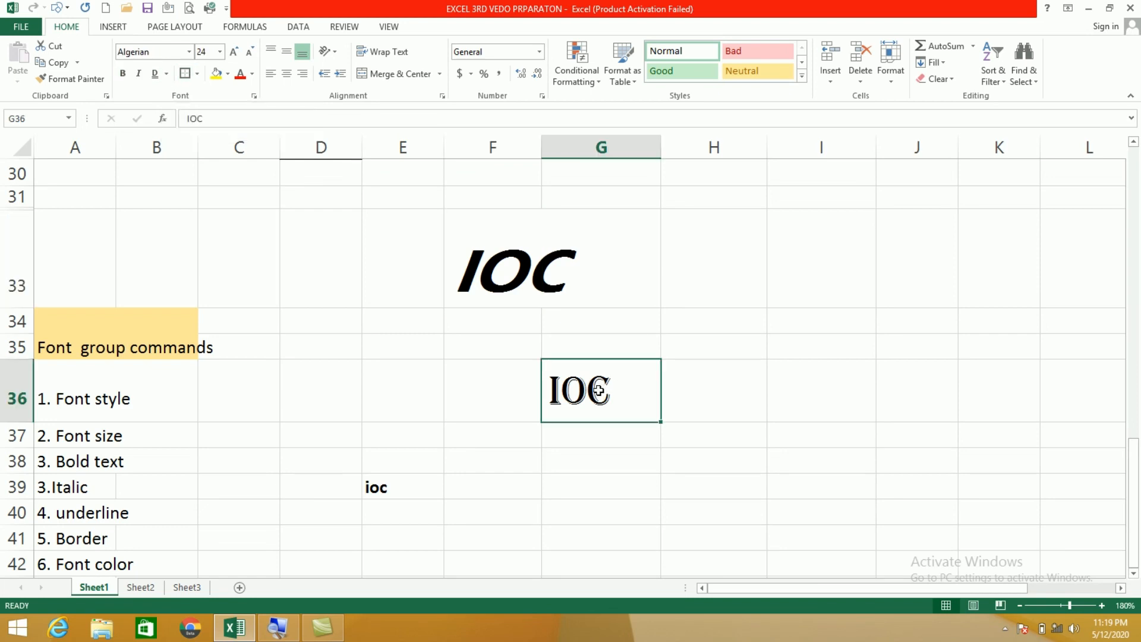
pyautogui.click(167, 73)
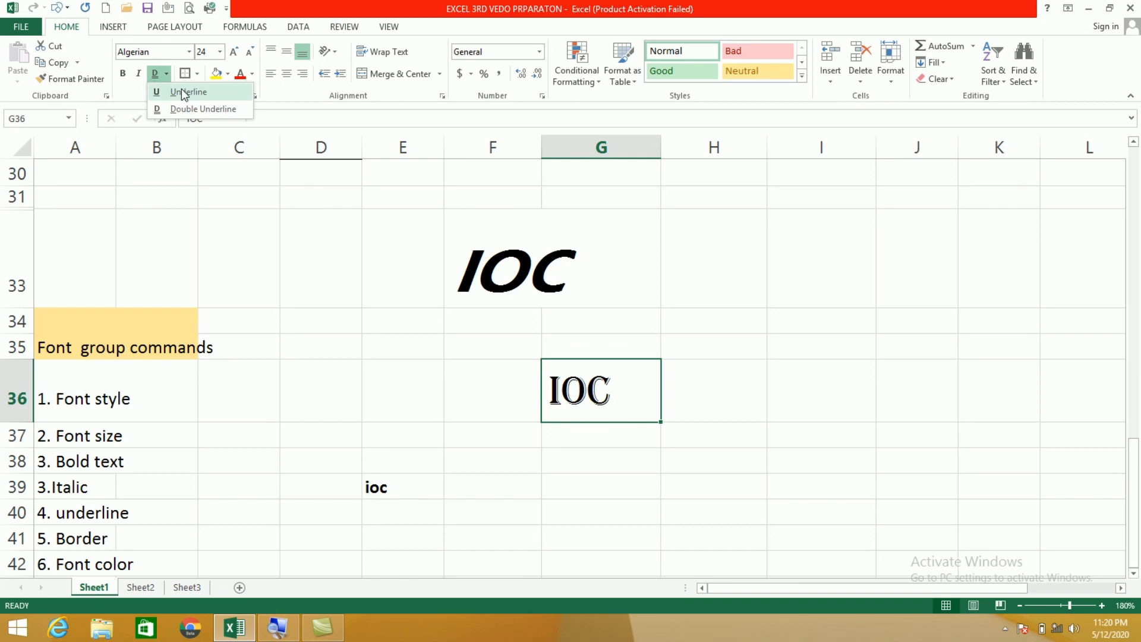
pyautogui.click(181, 91)
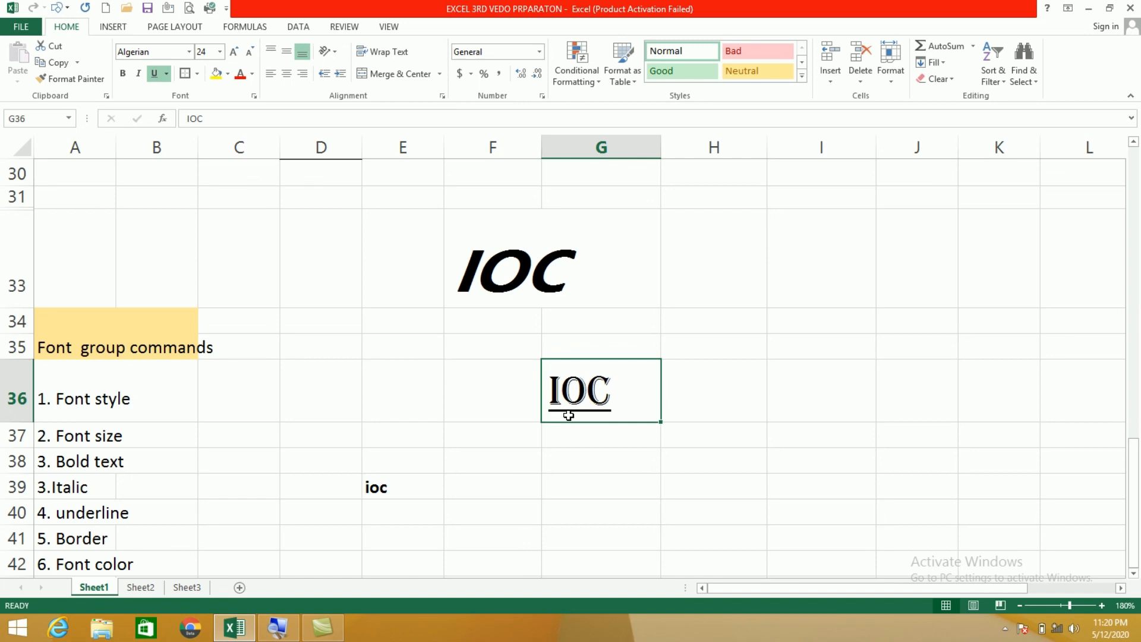
pyautogui.click(168, 73)
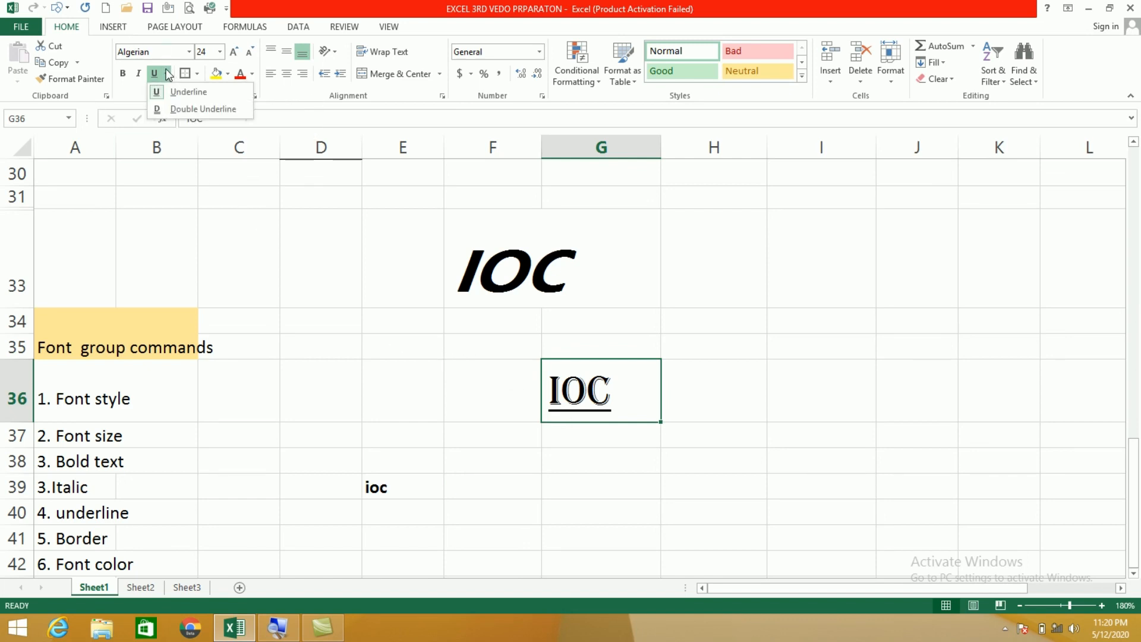
pyautogui.click(185, 110)
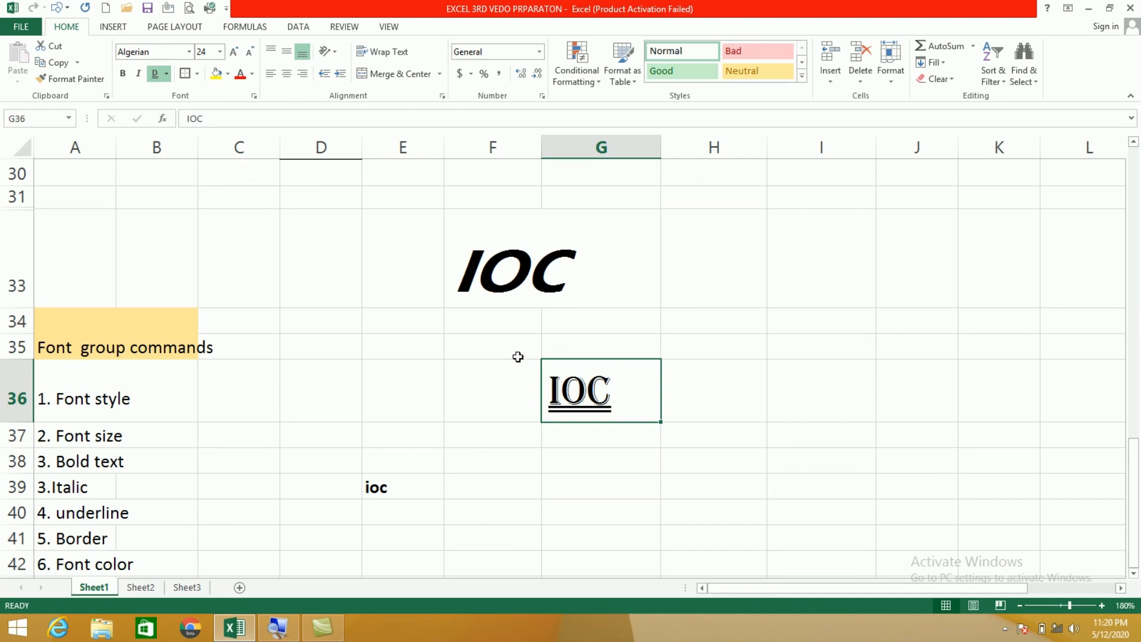
# Step: Remove the underline from the IOC text in G36
pyautogui.hotkey('ctrl', 'u')
pyautogui.hotkey('ctrl', 'u')
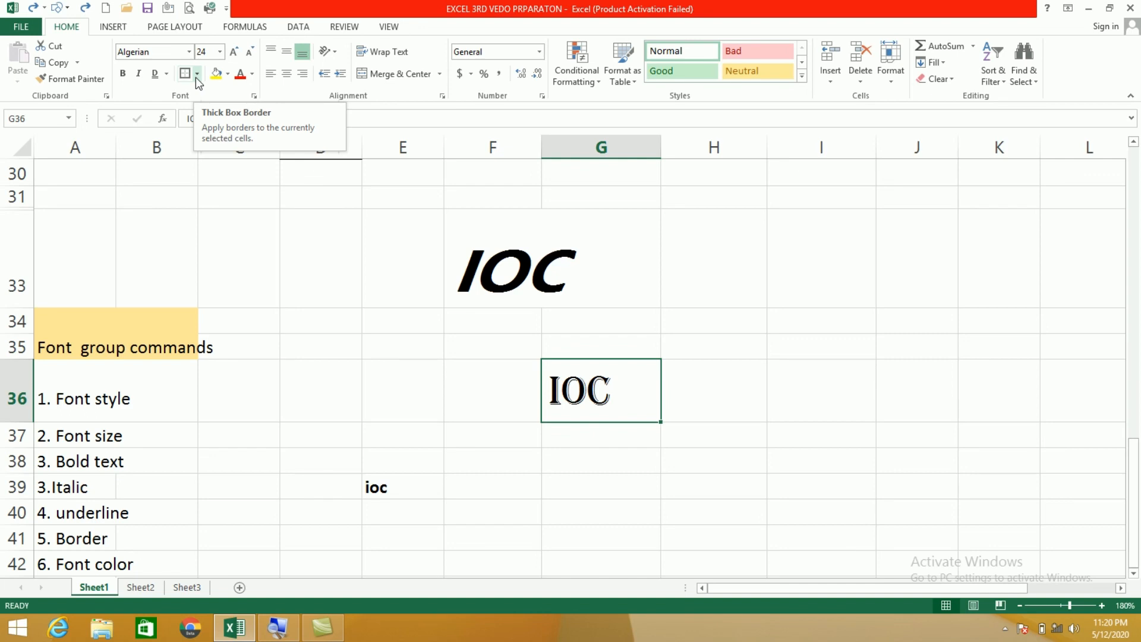
pyautogui.click(585, 435)
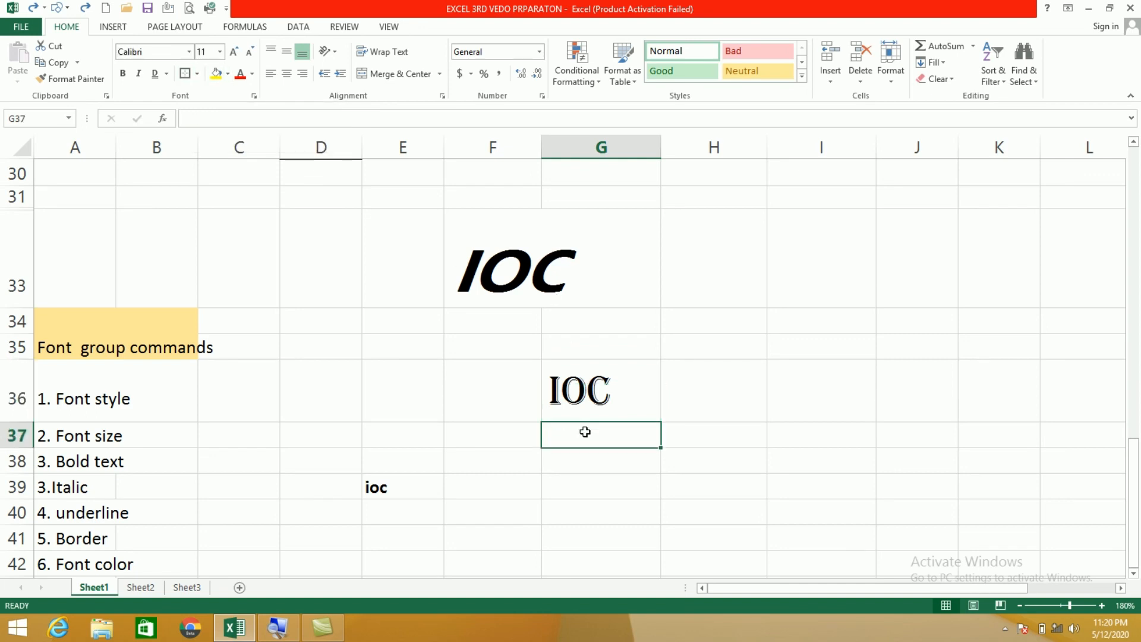
# Step: Add a bottom border to cell G36 and deselect the cell to check the line
pyautogui.click(589, 389)
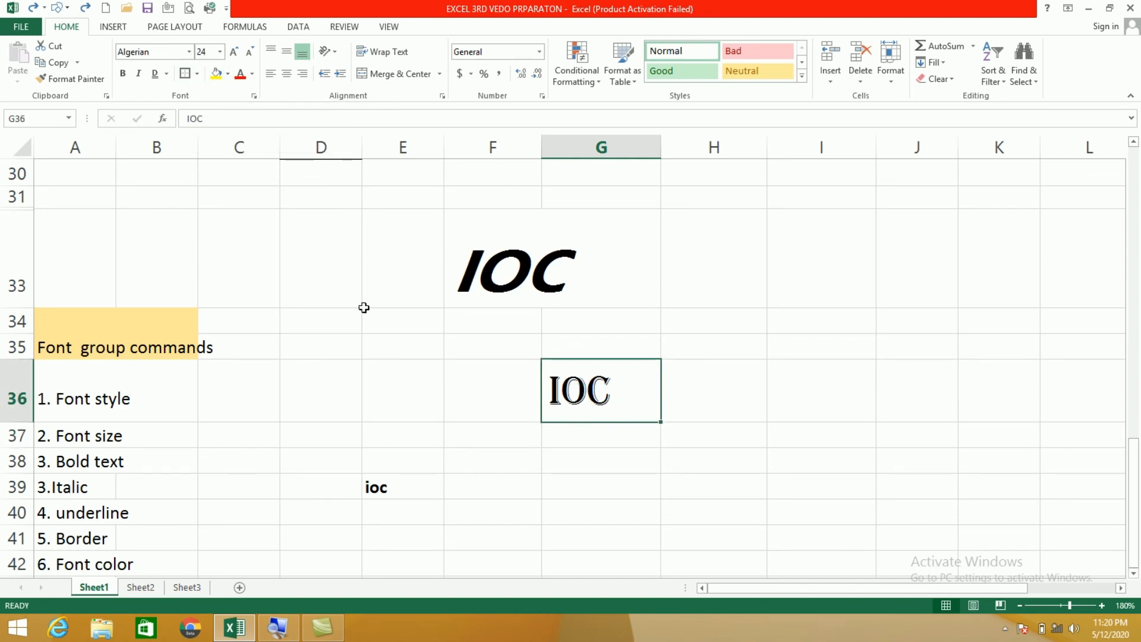
pyautogui.click(197, 74)
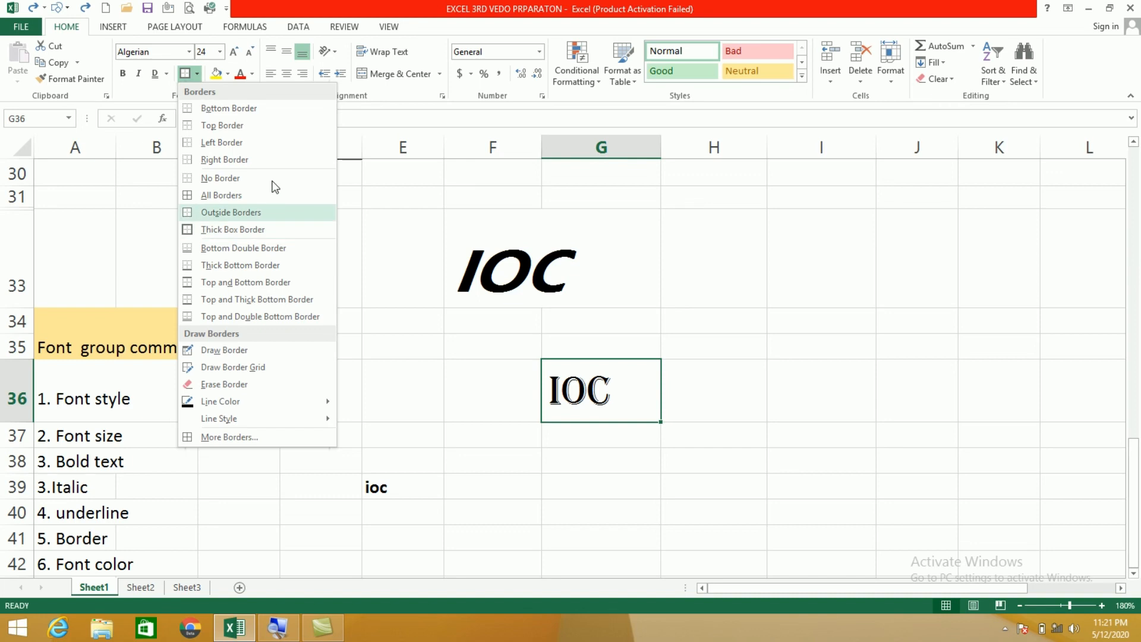
pyautogui.click(231, 109)
pyautogui.click(586, 433)
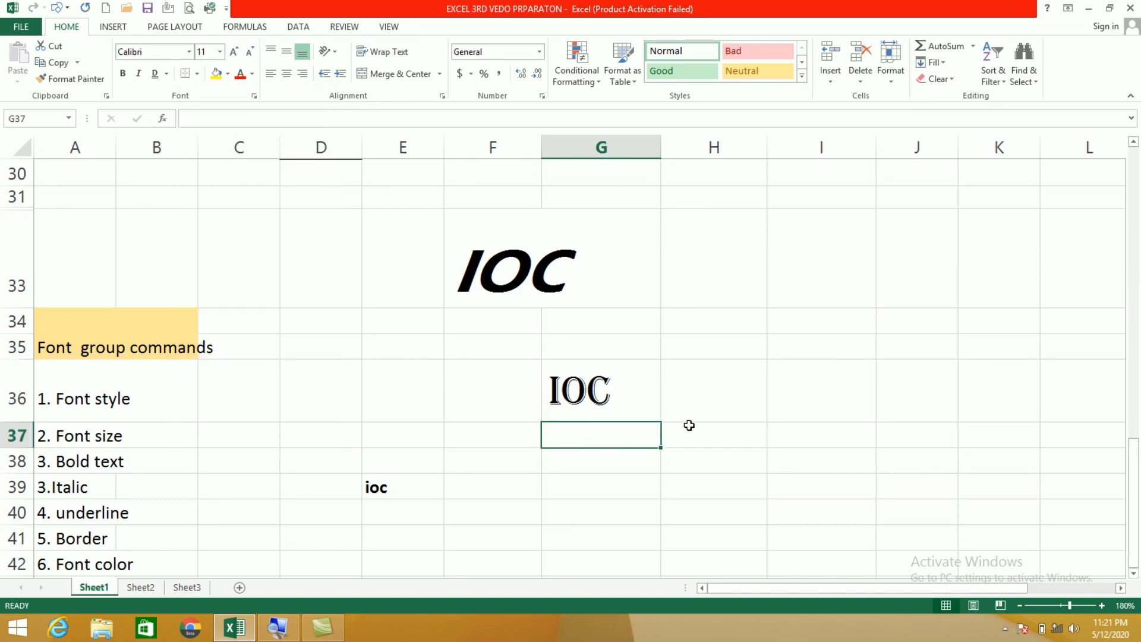
pyautogui.click(783, 439)
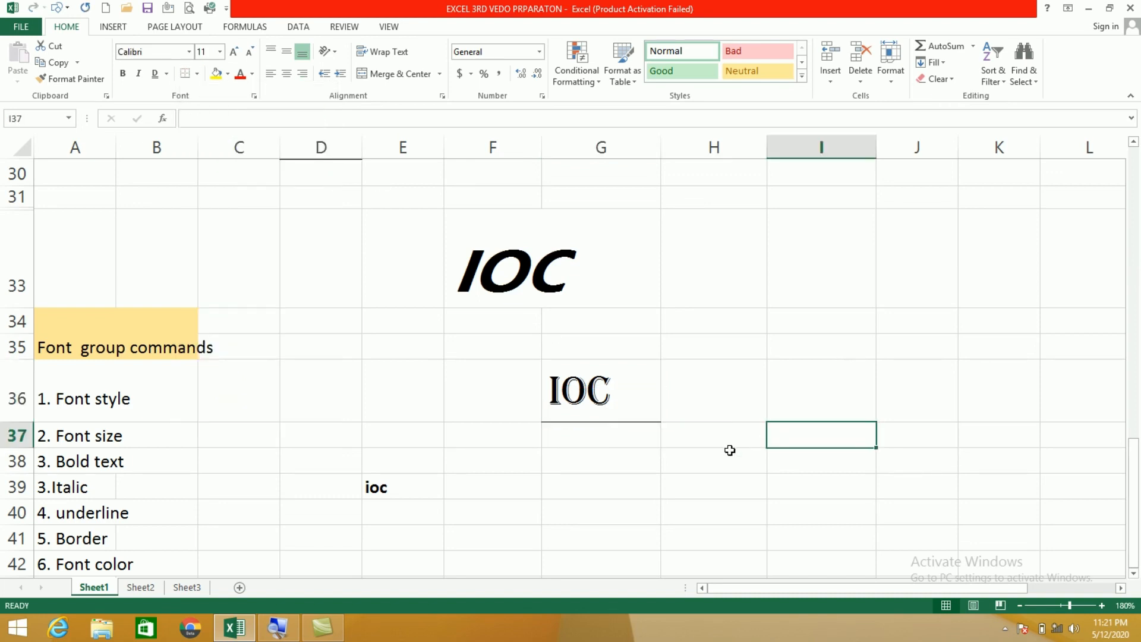
# Step: Add a top border to cell G36 and deselect the cell to check the line
pyautogui.click(597, 406)
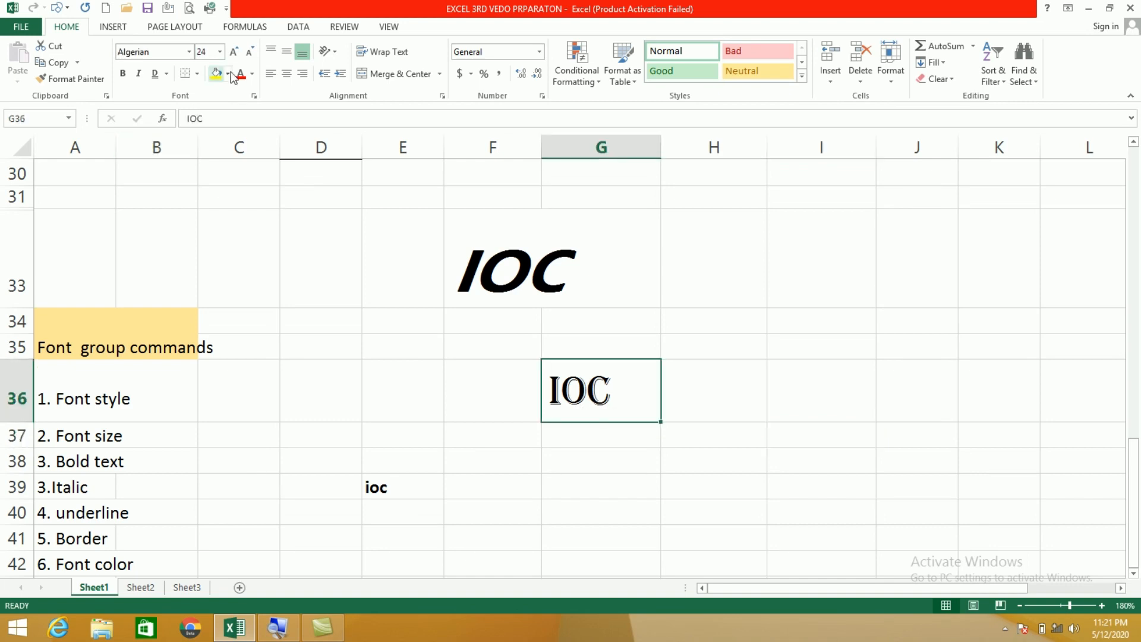
pyautogui.click(198, 72)
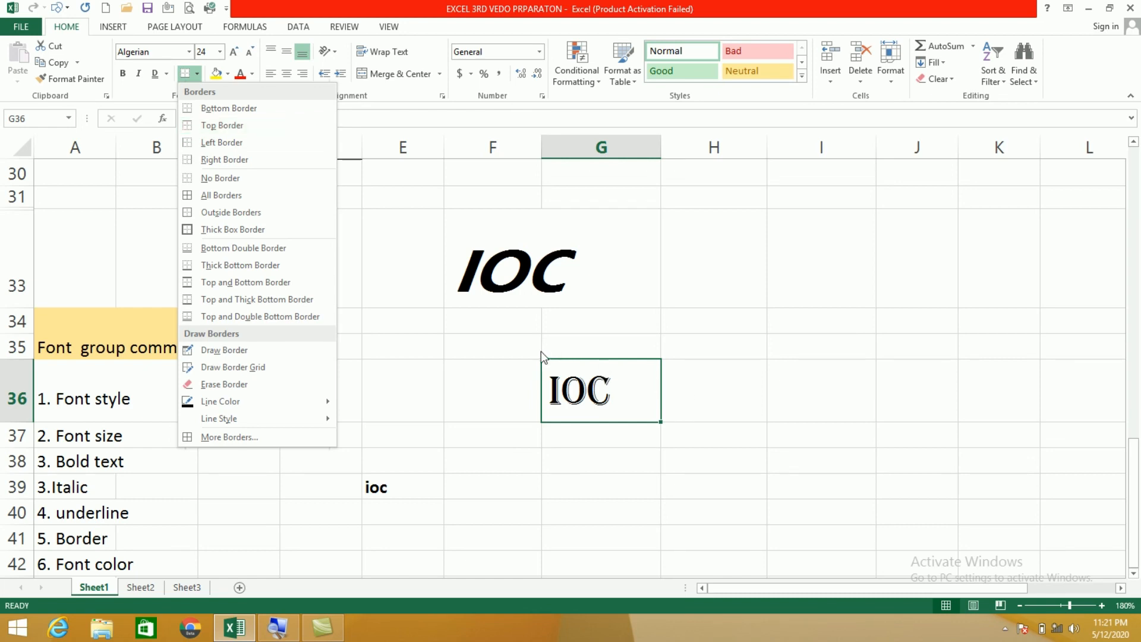
pyautogui.click(214, 126)
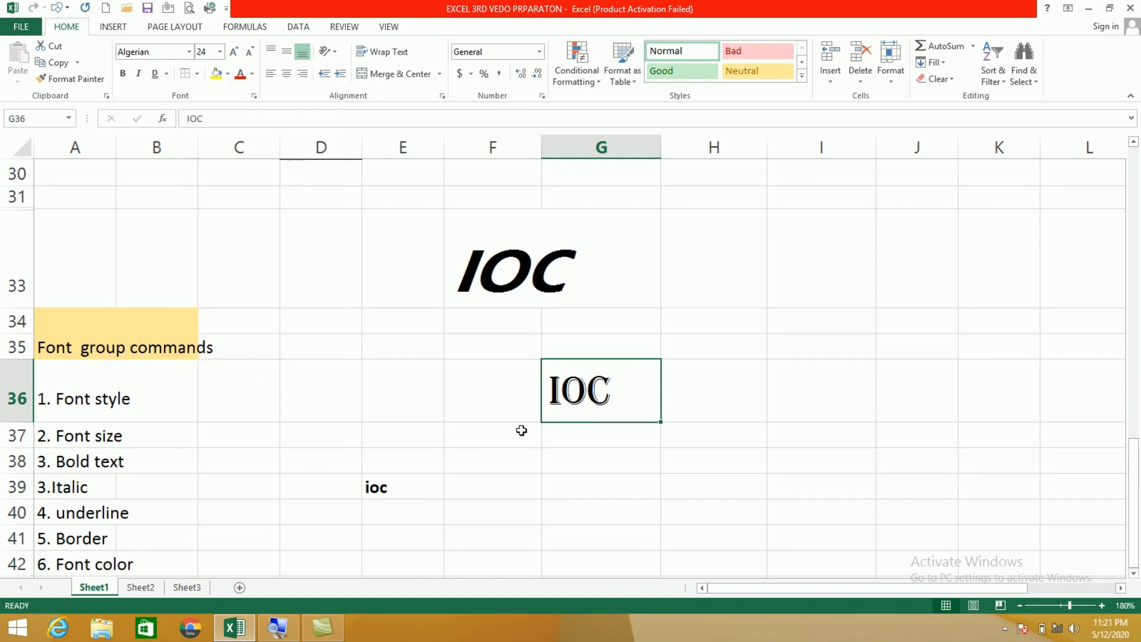
pyautogui.click(535, 462)
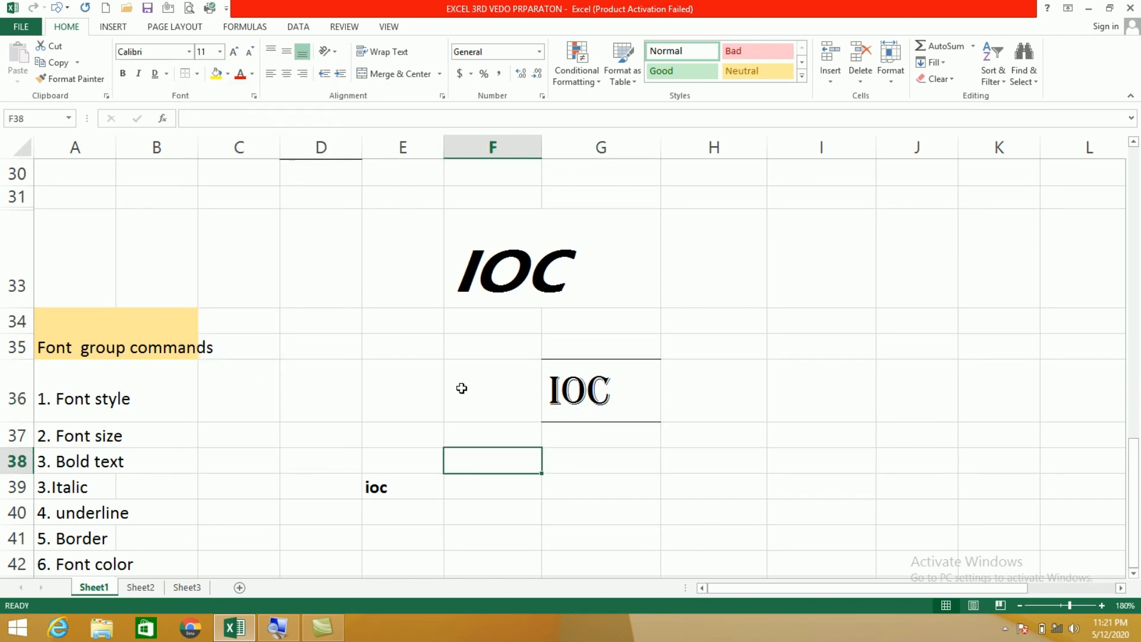
# Step: Add a left border to cell G36 containing IOC and deselect the cell to check the line
pyautogui.click(198, 75)
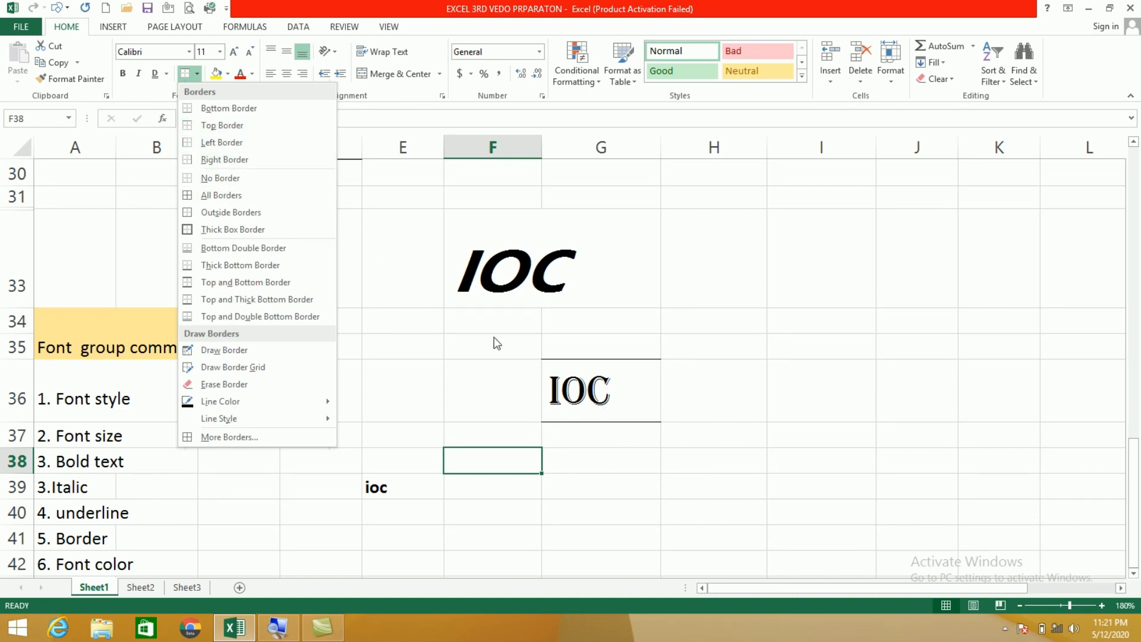
pyautogui.click(552, 369)
pyautogui.click(557, 375)
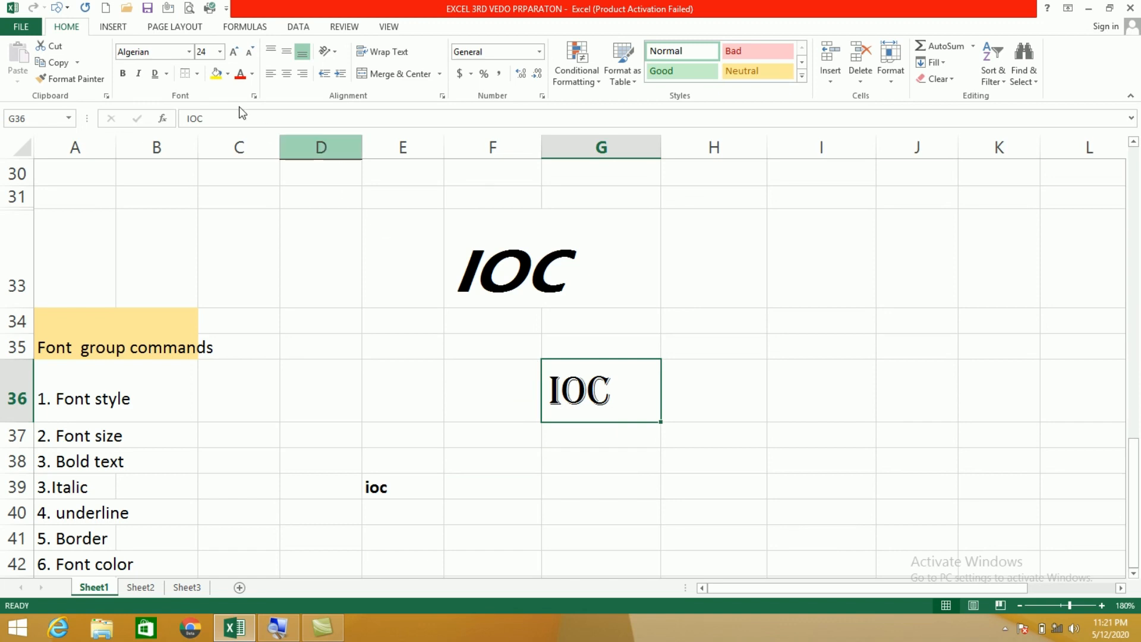
pyautogui.click(198, 74)
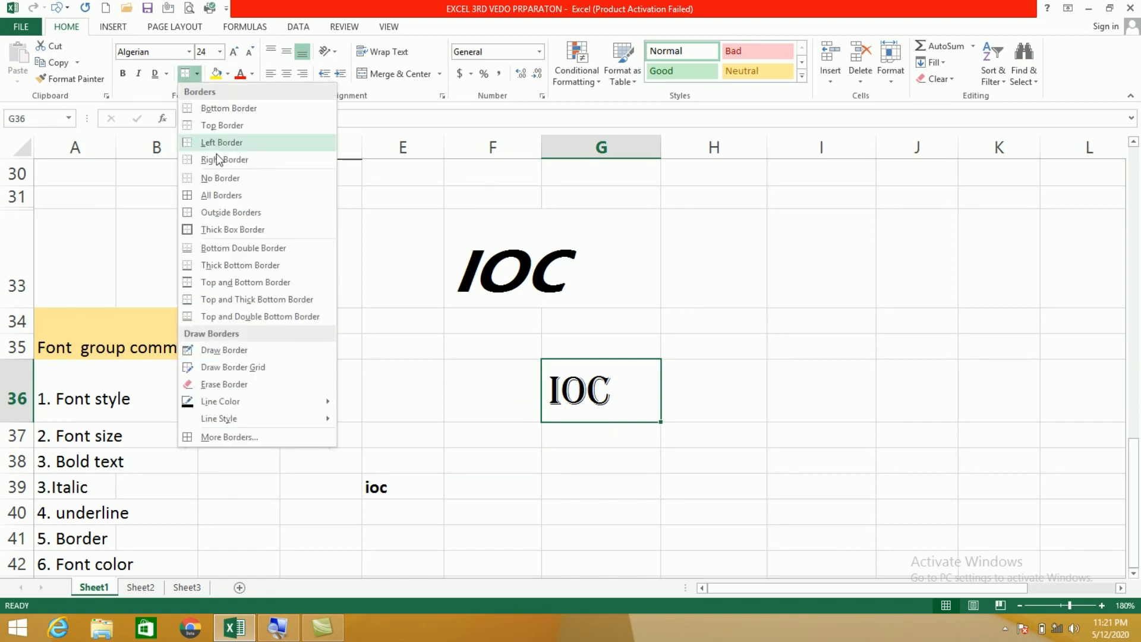
pyautogui.click(222, 143)
pyautogui.click(603, 435)
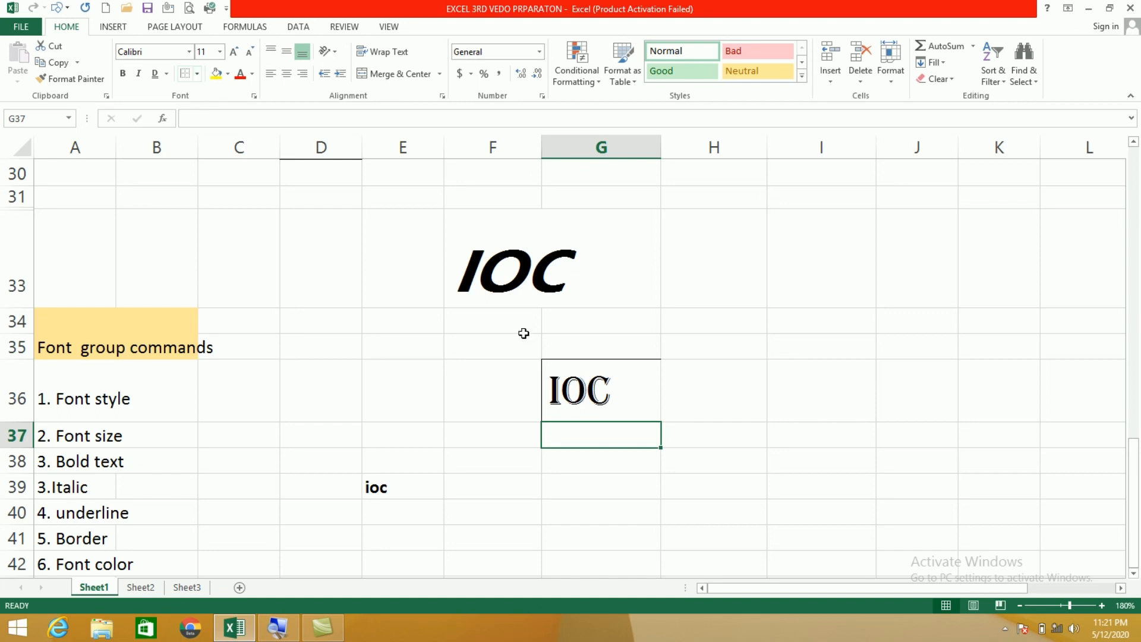
# Step: Add a right border to cell G36 and deselect the cell to check the line
pyautogui.click(642, 387)
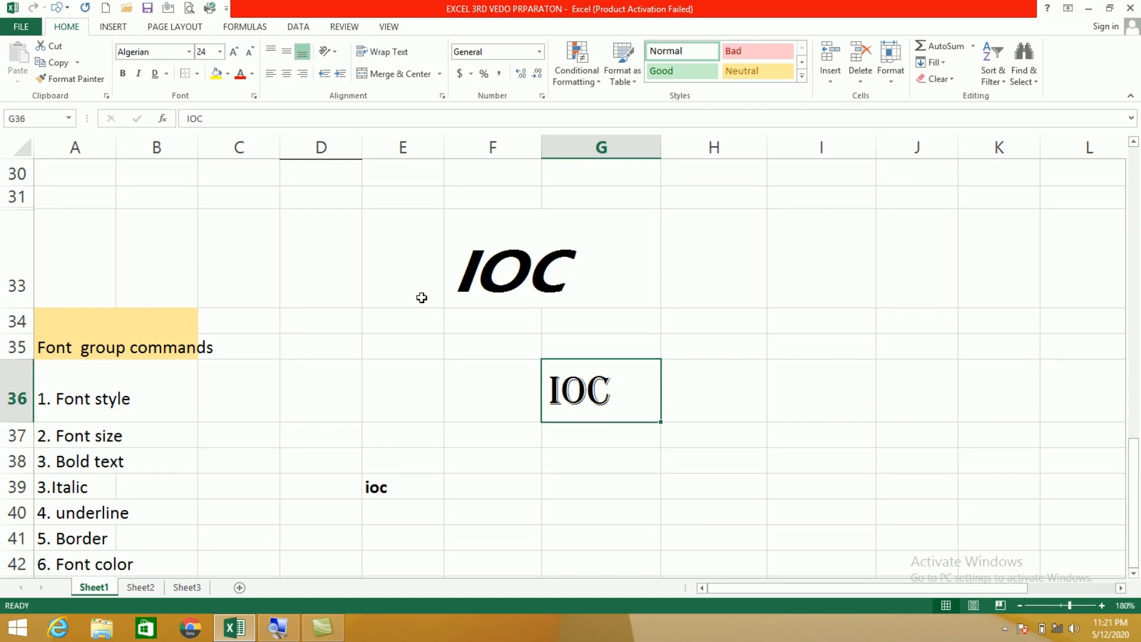
pyautogui.click(196, 74)
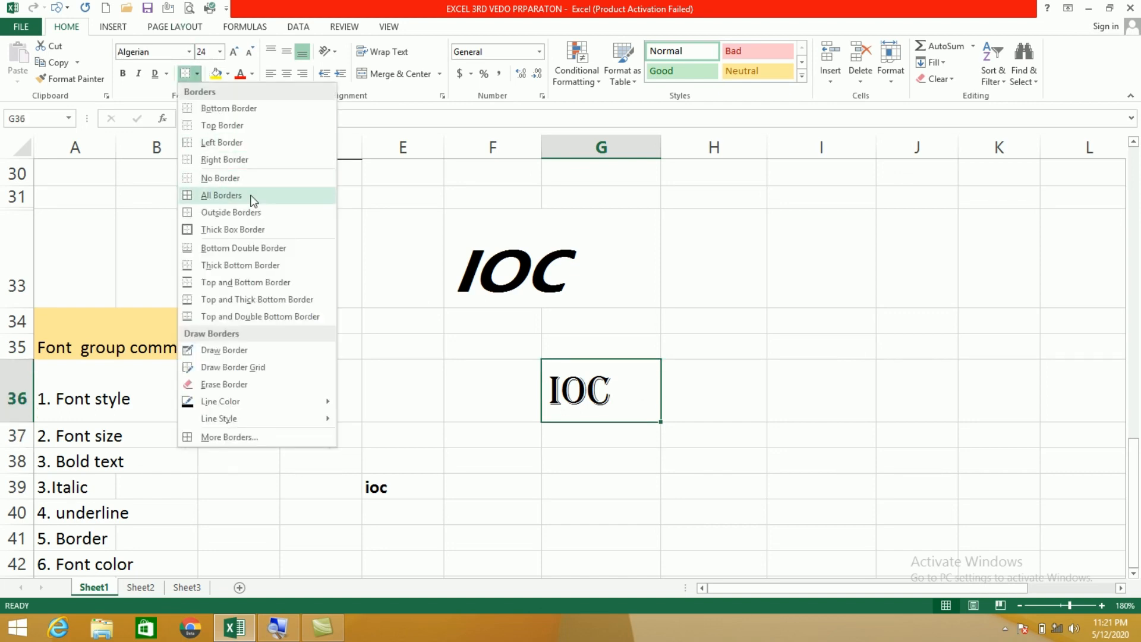
pyautogui.click(248, 160)
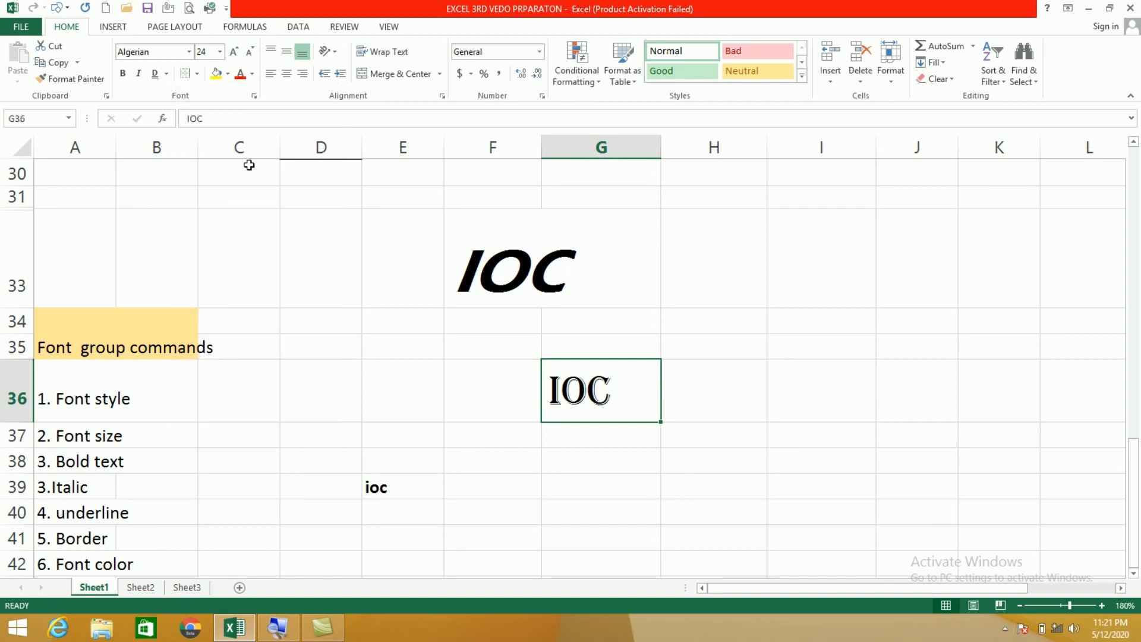
pyautogui.click(604, 439)
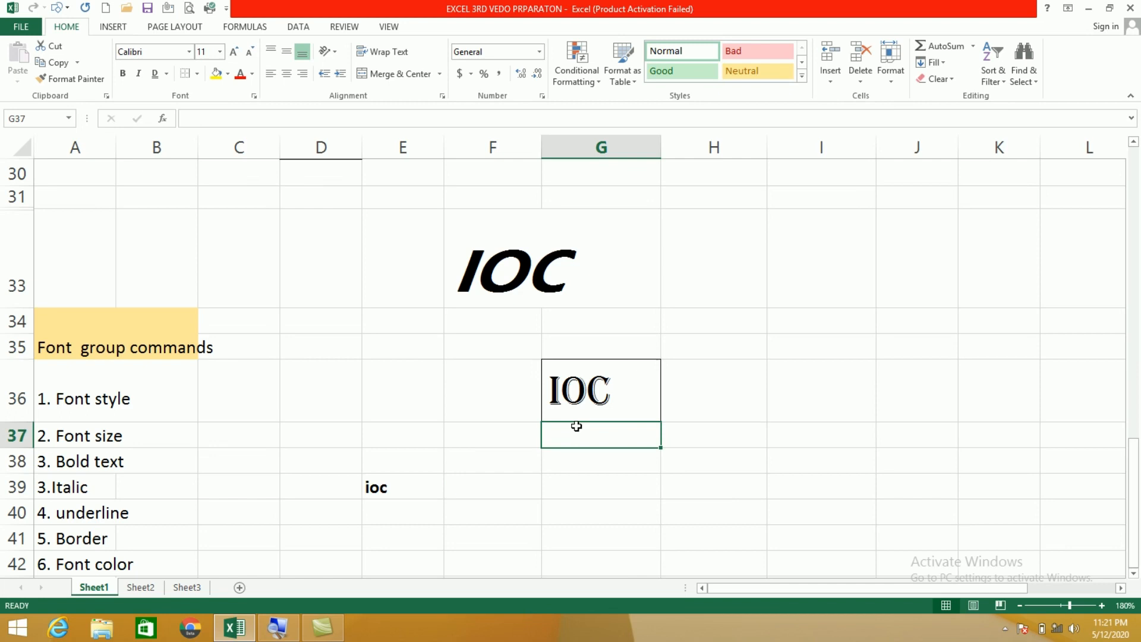
pyautogui.click(599, 506)
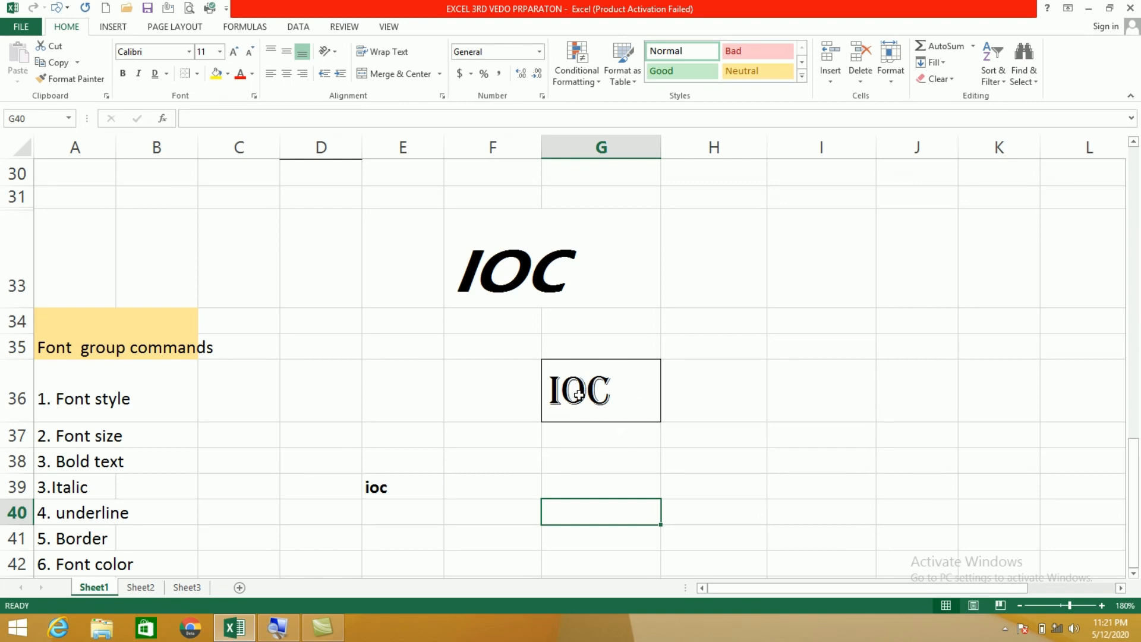
# Step: Remove every border from cell G36 with No Border and deselect the cell to check it
pyautogui.click(198, 74)
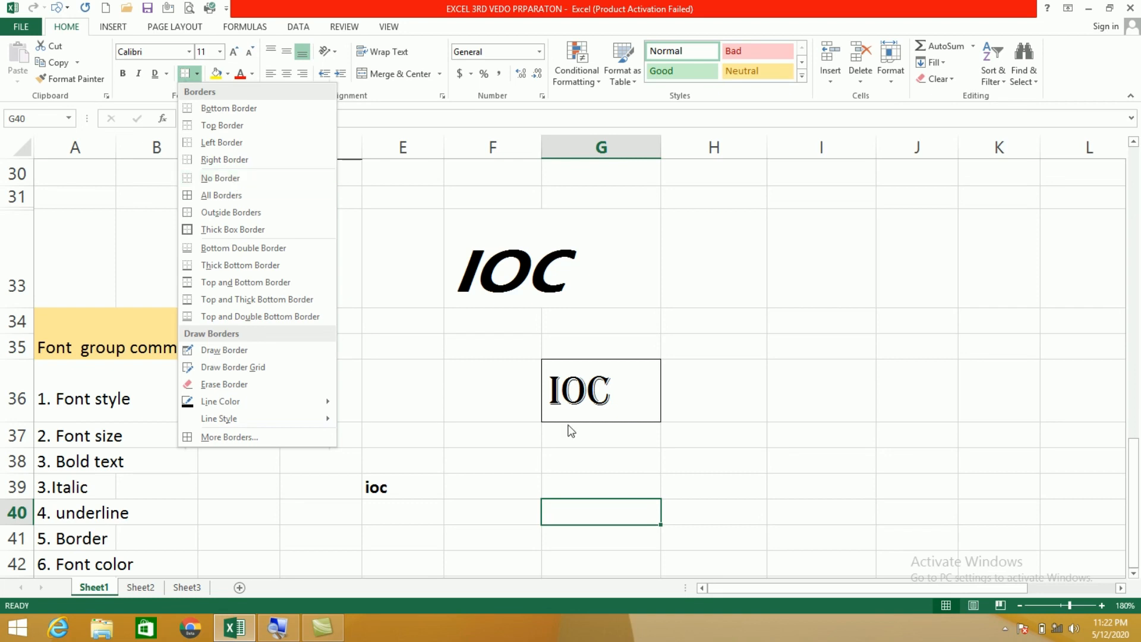
pyautogui.click(602, 393)
pyautogui.click(605, 399)
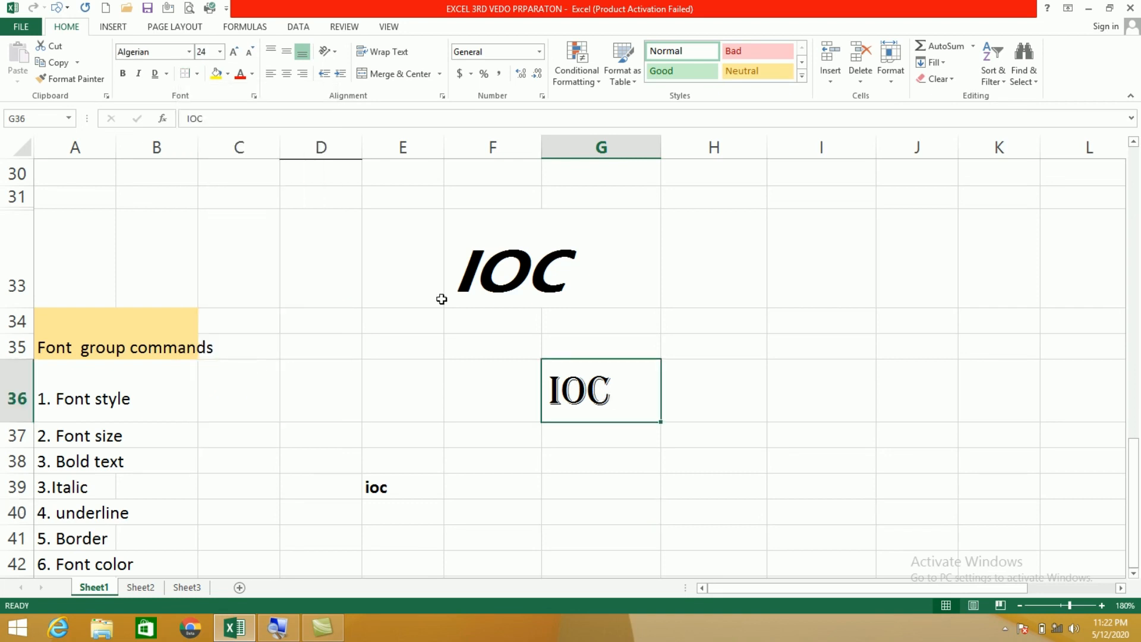
pyautogui.click(201, 79)
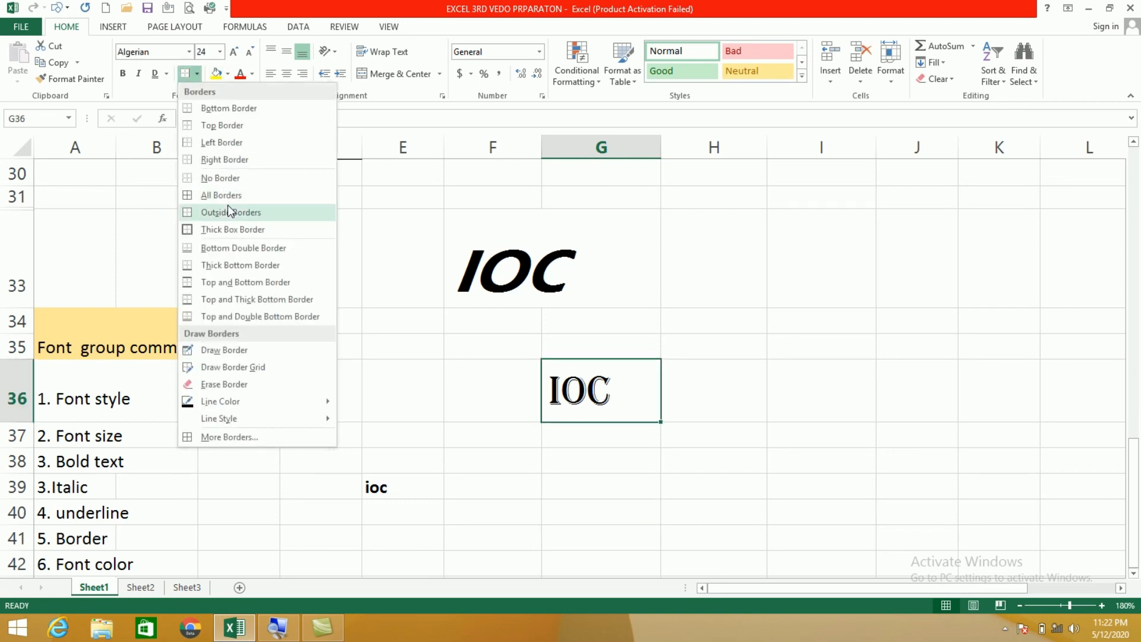
pyautogui.click(229, 181)
pyautogui.click(616, 498)
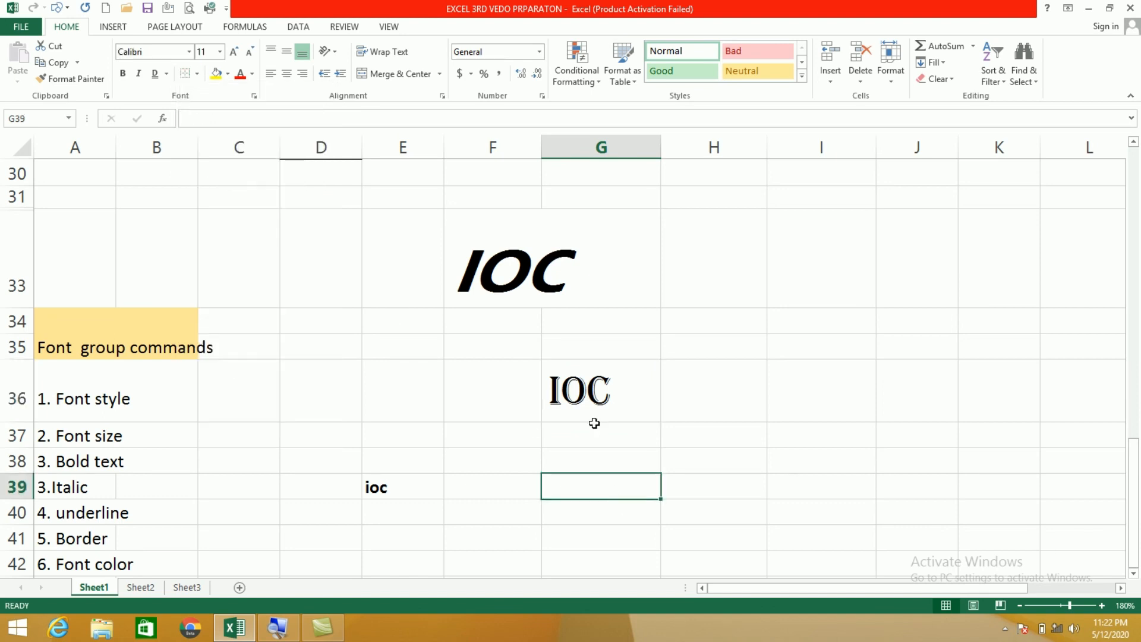
# Step: Apply All Borders to cell G36 and deselect the cell to check the lines
pyautogui.click(596, 397)
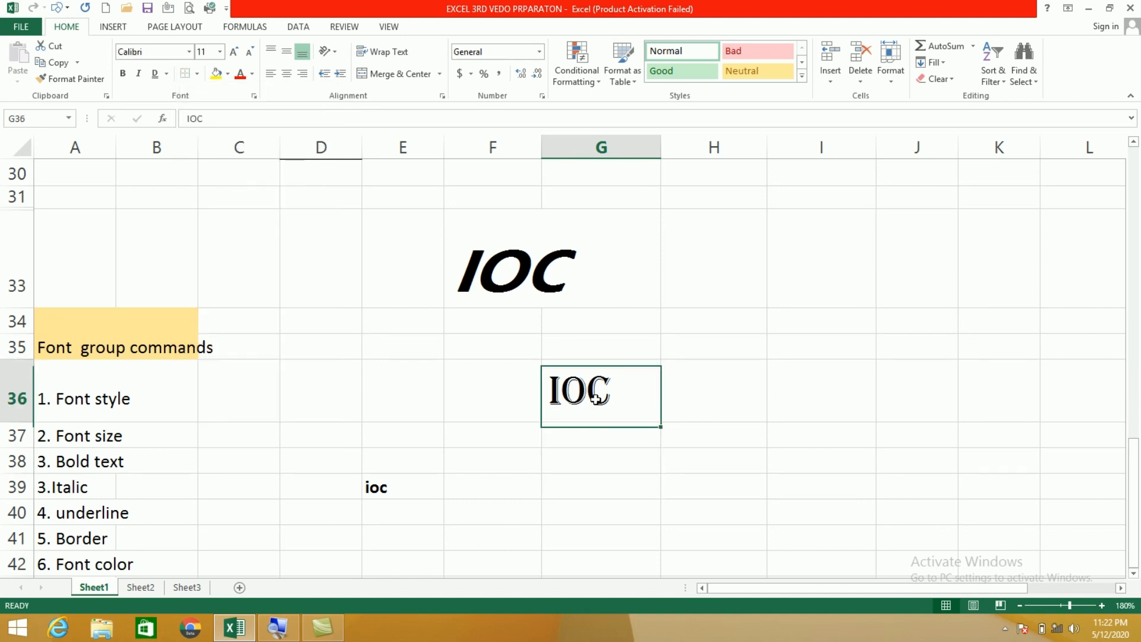
pyautogui.click(196, 76)
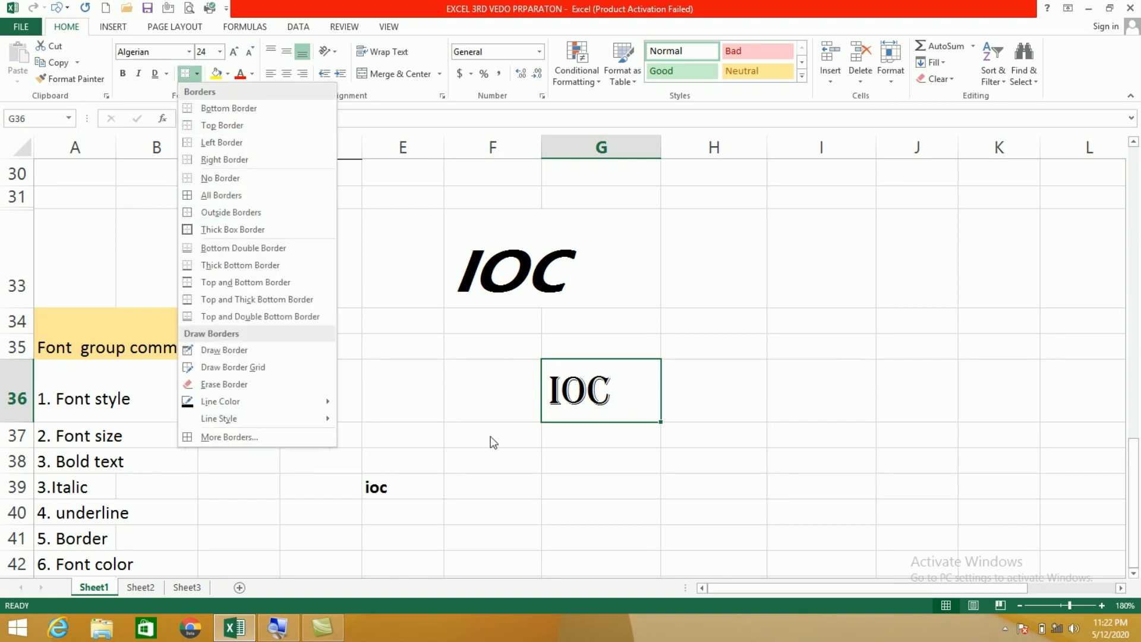
pyautogui.click(526, 469)
pyautogui.click(573, 463)
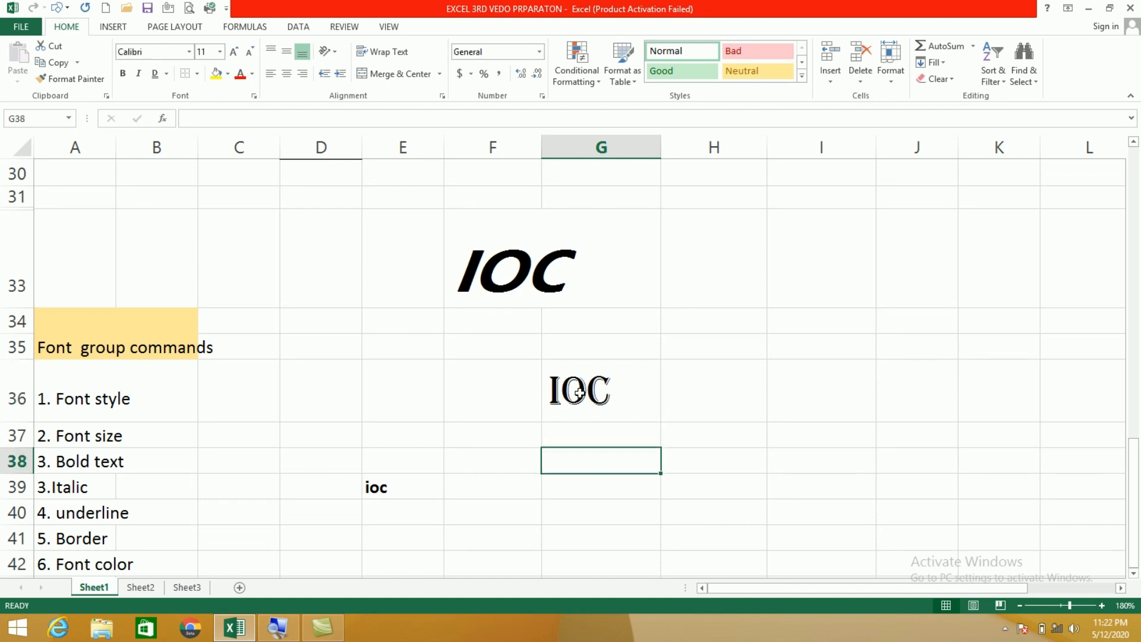
pyautogui.click(583, 387)
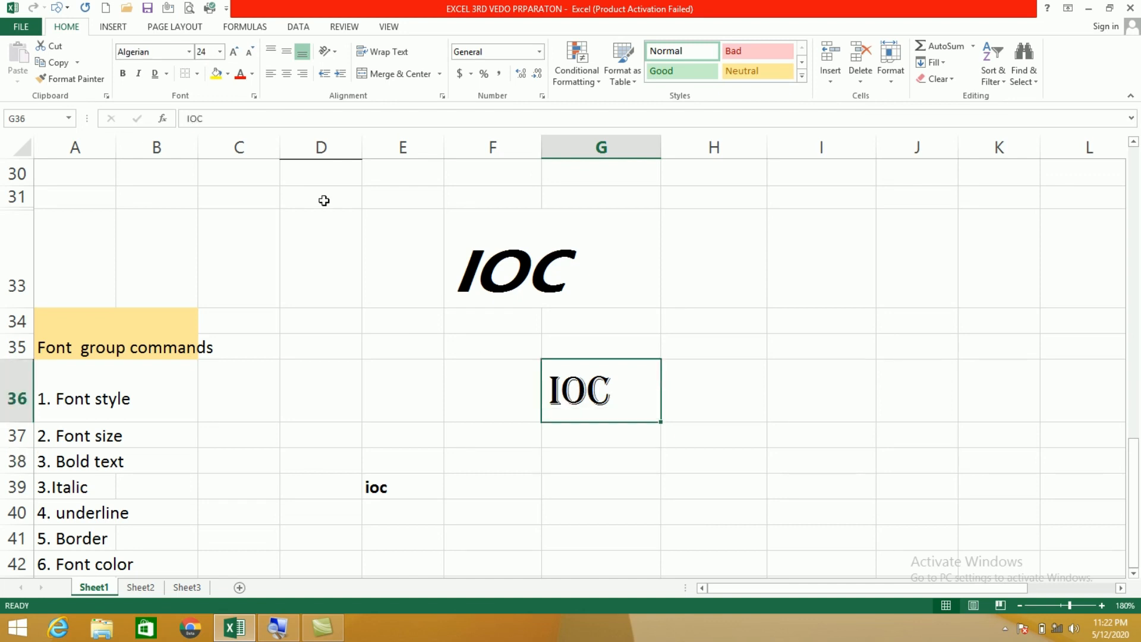
pyautogui.click(197, 73)
pyautogui.click(213, 201)
pyautogui.click(592, 455)
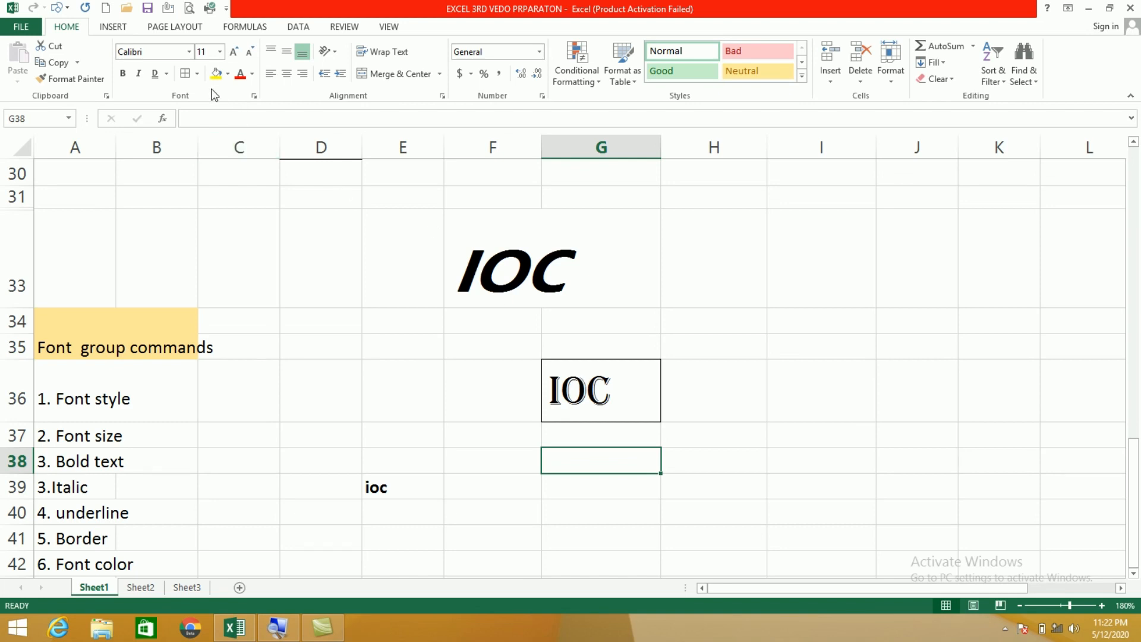
# Step: Apply a Thick Box Border to cell G36 and deselect the cell to check the outline
pyautogui.click(197, 74)
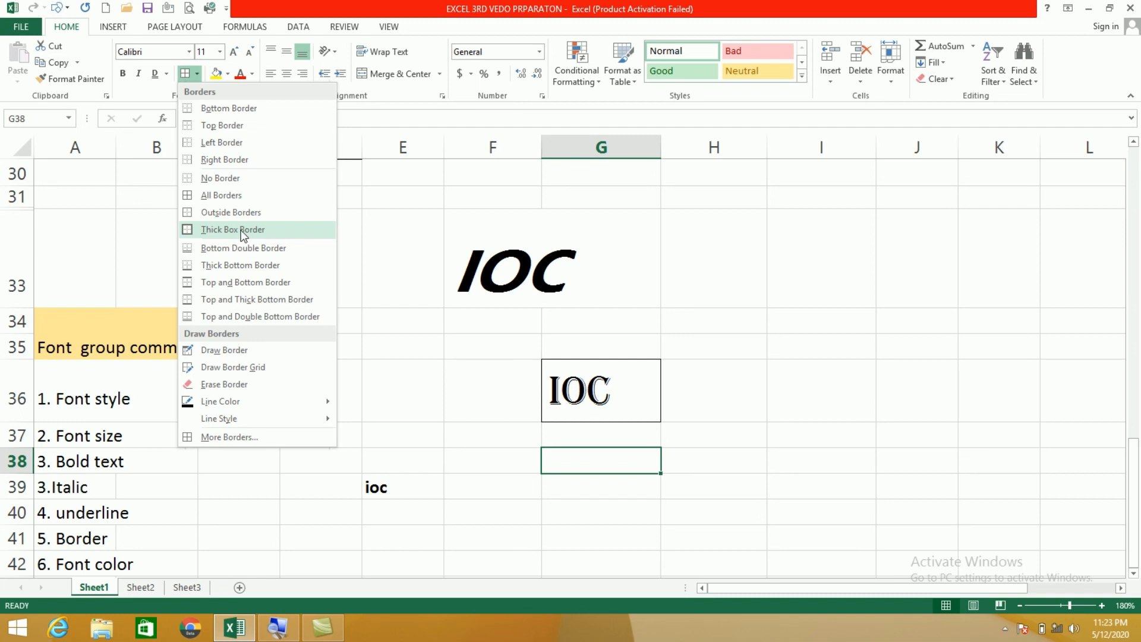
pyautogui.click(589, 389)
pyautogui.click(596, 386)
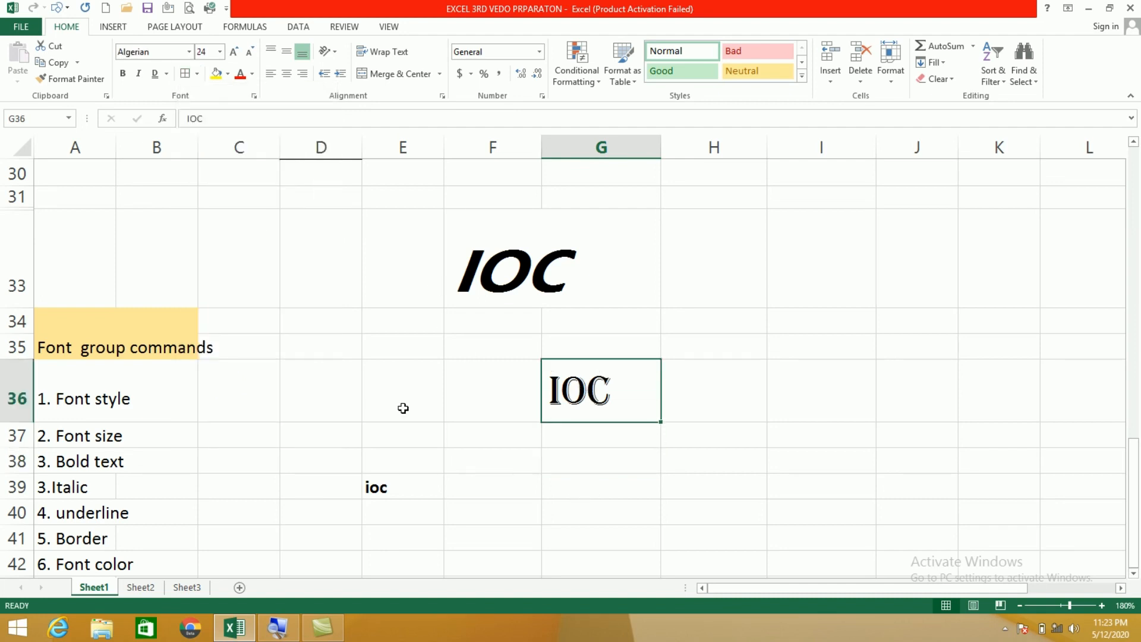
pyautogui.click(197, 74)
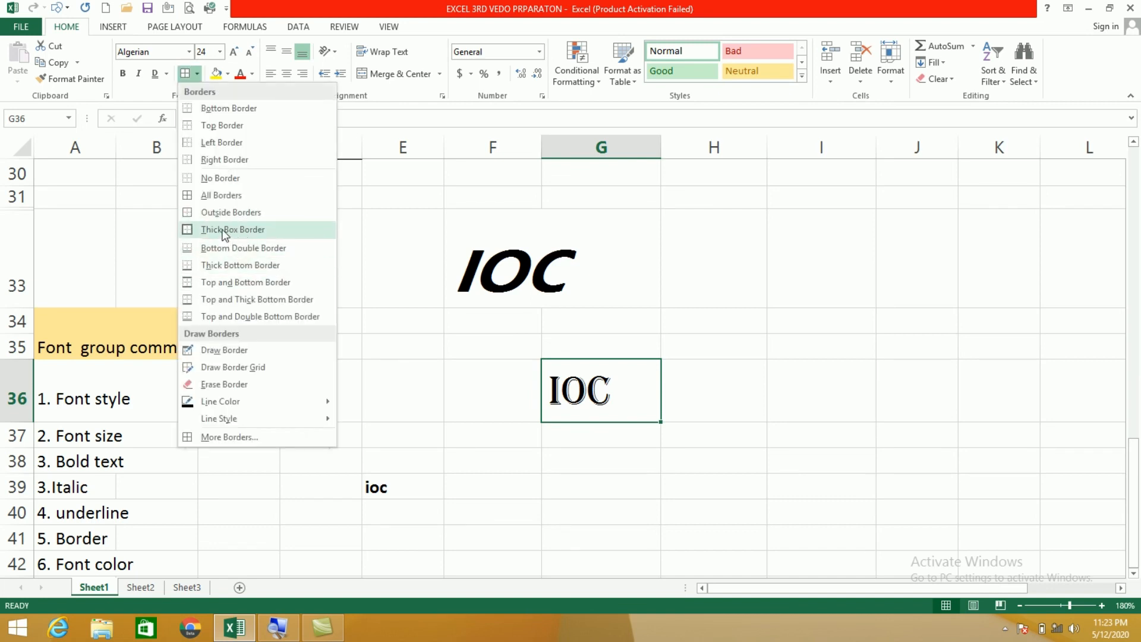
pyautogui.click(223, 232)
pyautogui.click(493, 503)
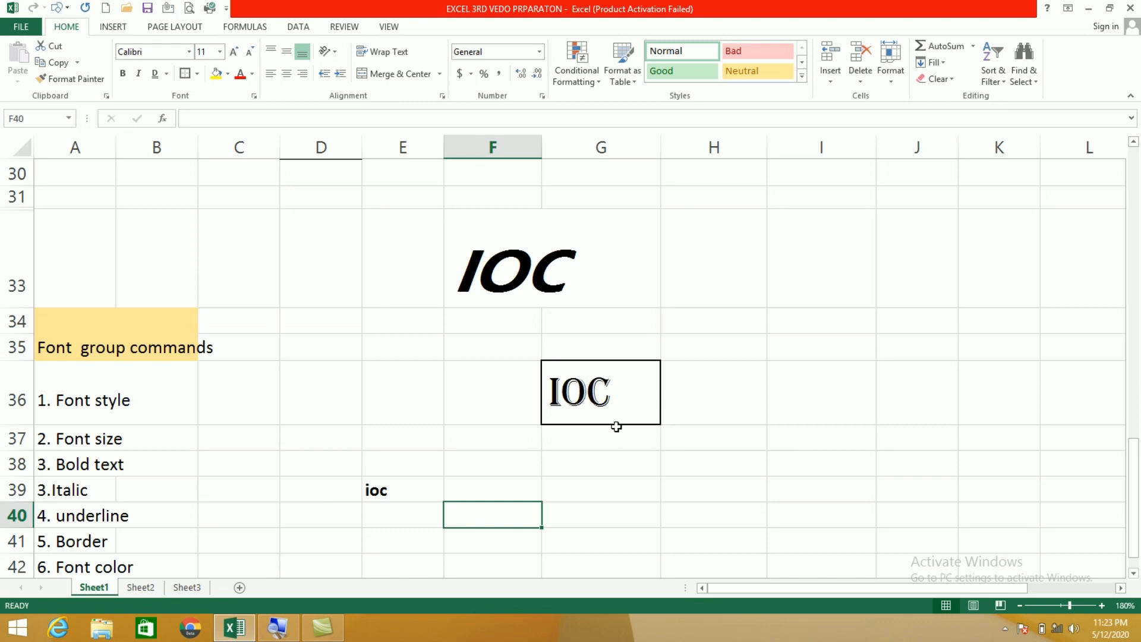
# Step: Apply a Bottom Double Border to cell G36 and deselect the cell to check the line
pyautogui.click(198, 74)
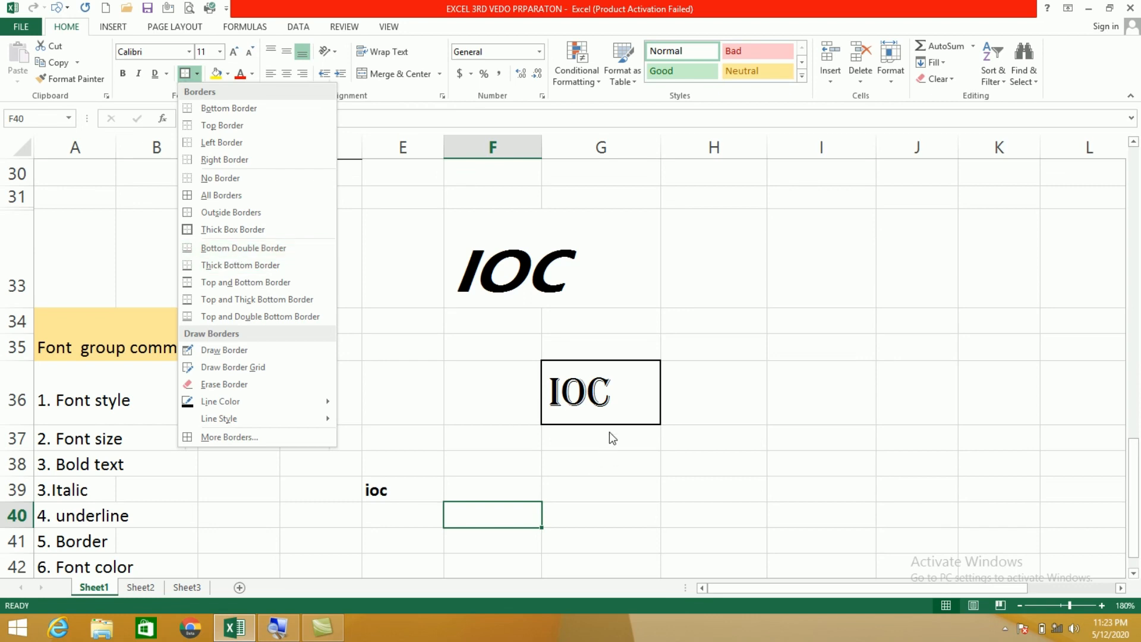
pyautogui.click(588, 391)
pyautogui.click(593, 392)
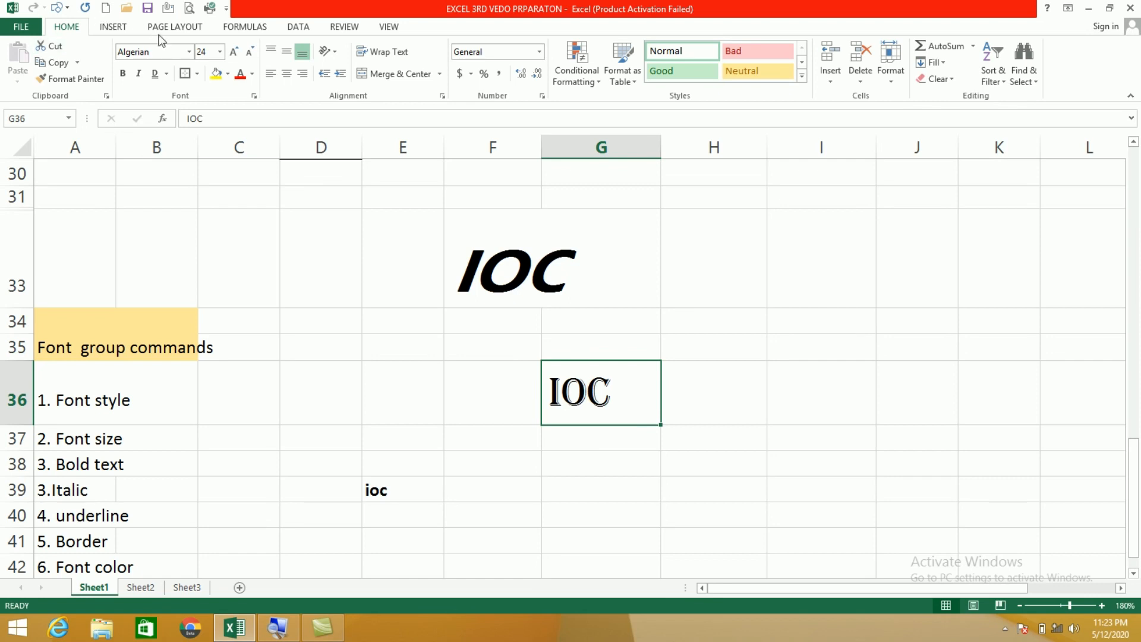
pyautogui.click(197, 73)
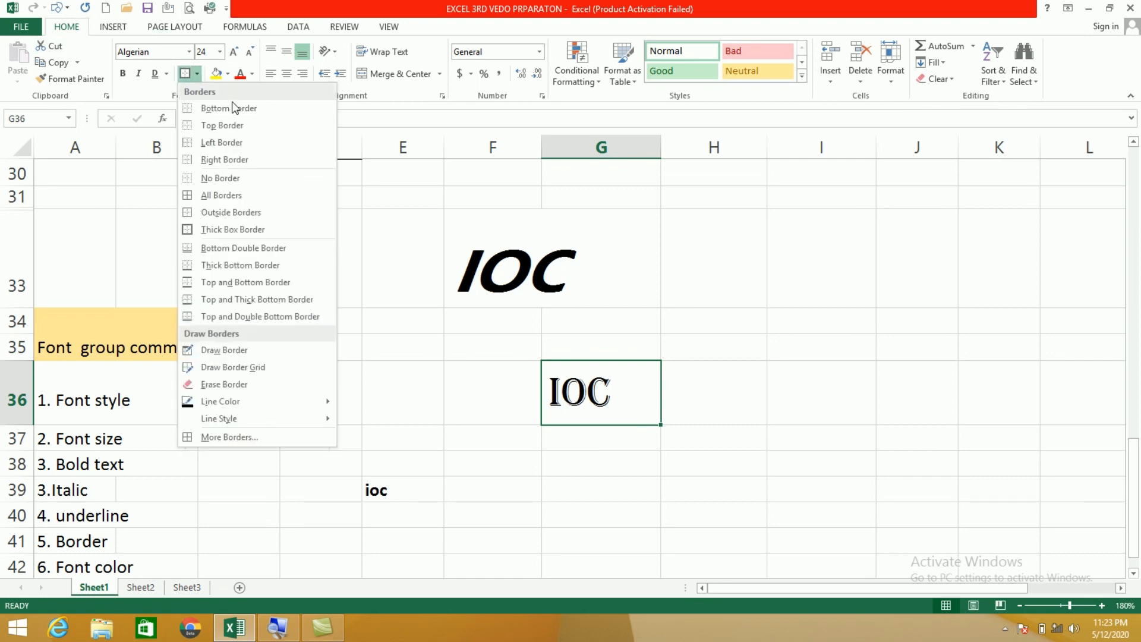
pyautogui.click(228, 251)
pyautogui.click(557, 459)
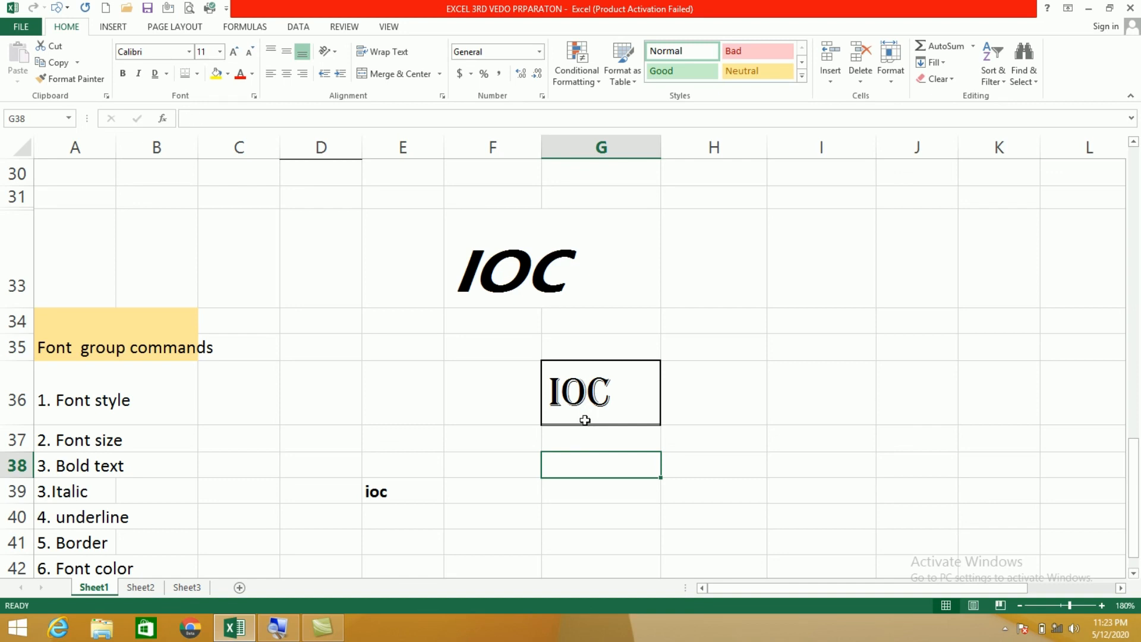
# Step: Undo the double bottom border and the thick box border on cell G36, then reselect the cell
pyautogui.hotkey('ctrl', 'z')
pyautogui.hotkey('ctrl', 'z')
pyautogui.click(569, 462)
pyautogui.click(585, 409)
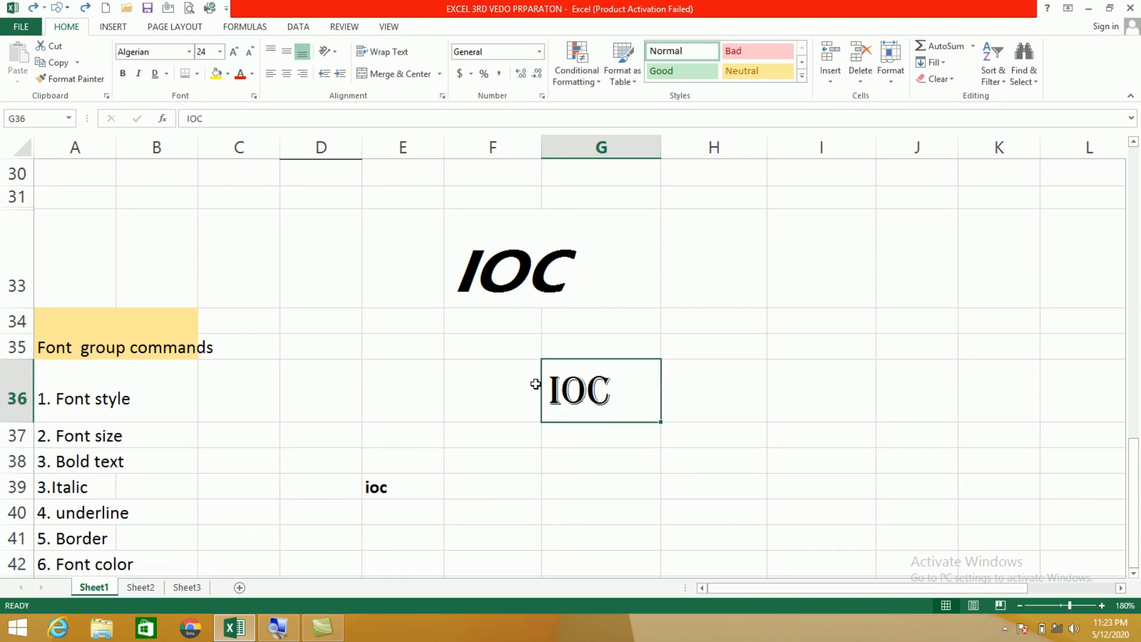
# Step: Apply a Thick Bottom Border to cell G36 and deselect the cell to check the line
pyautogui.click(197, 73)
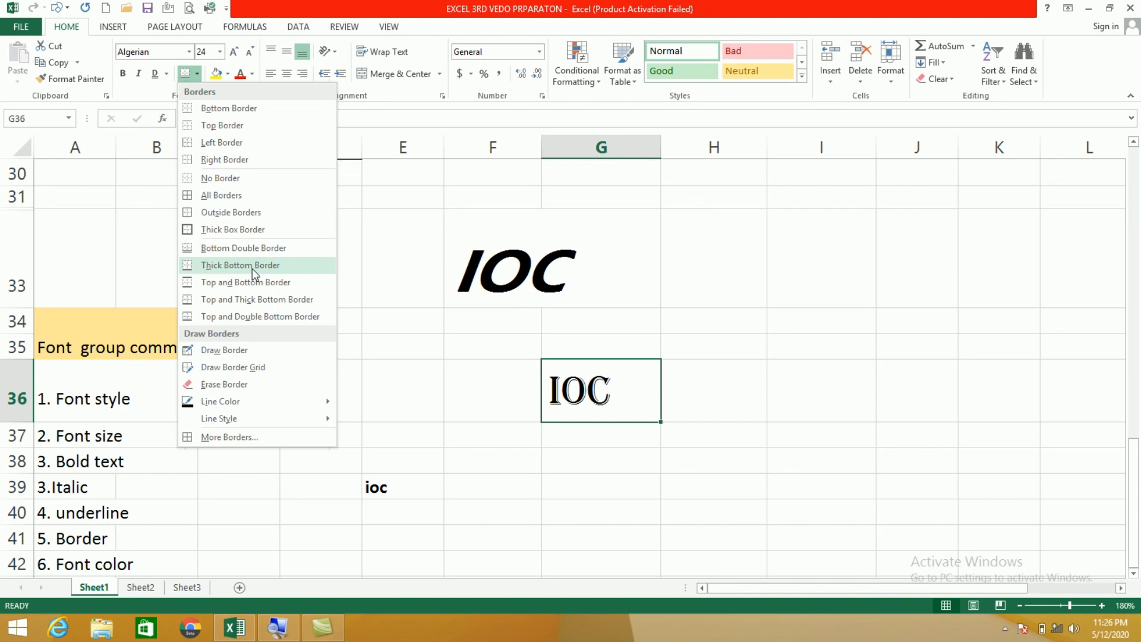
pyautogui.click(645, 509)
pyautogui.click(598, 474)
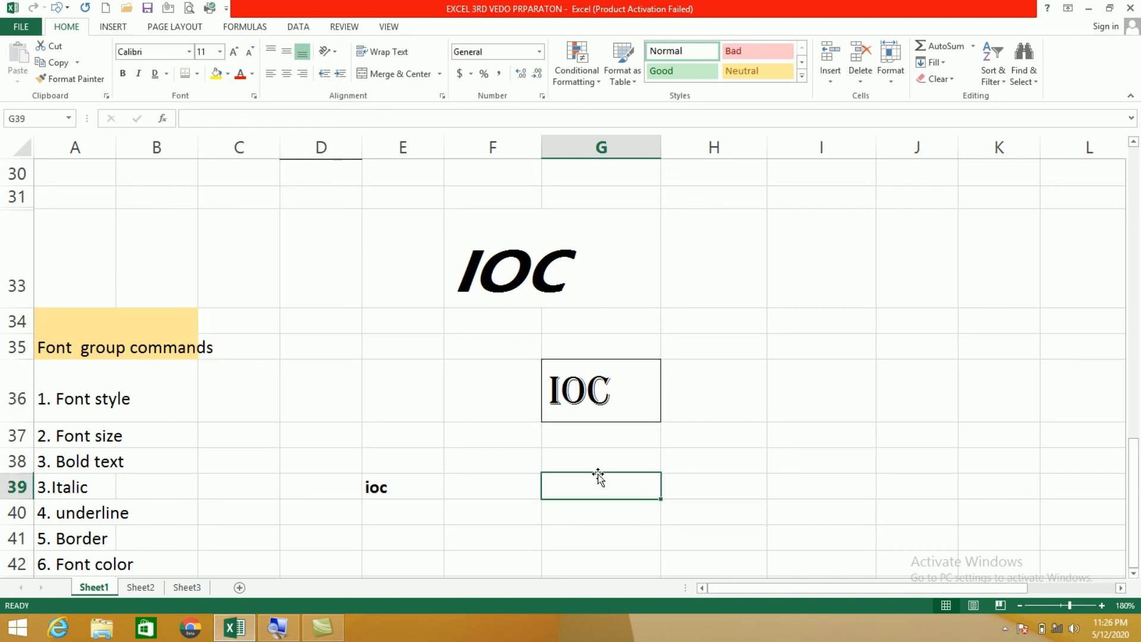
pyautogui.click(593, 378)
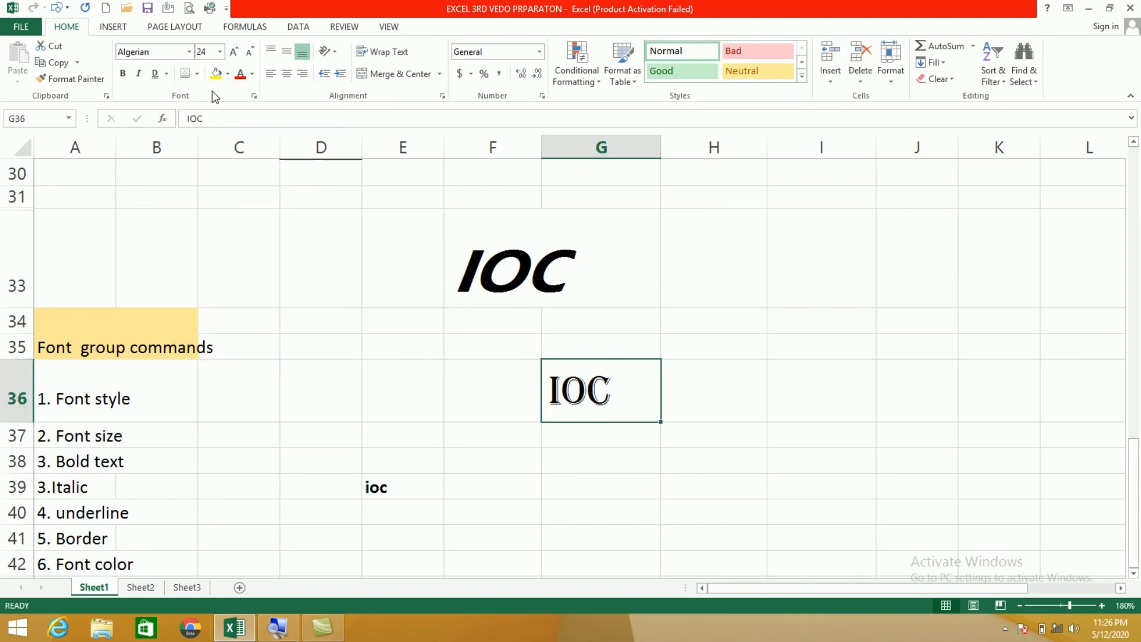
pyautogui.click(197, 73)
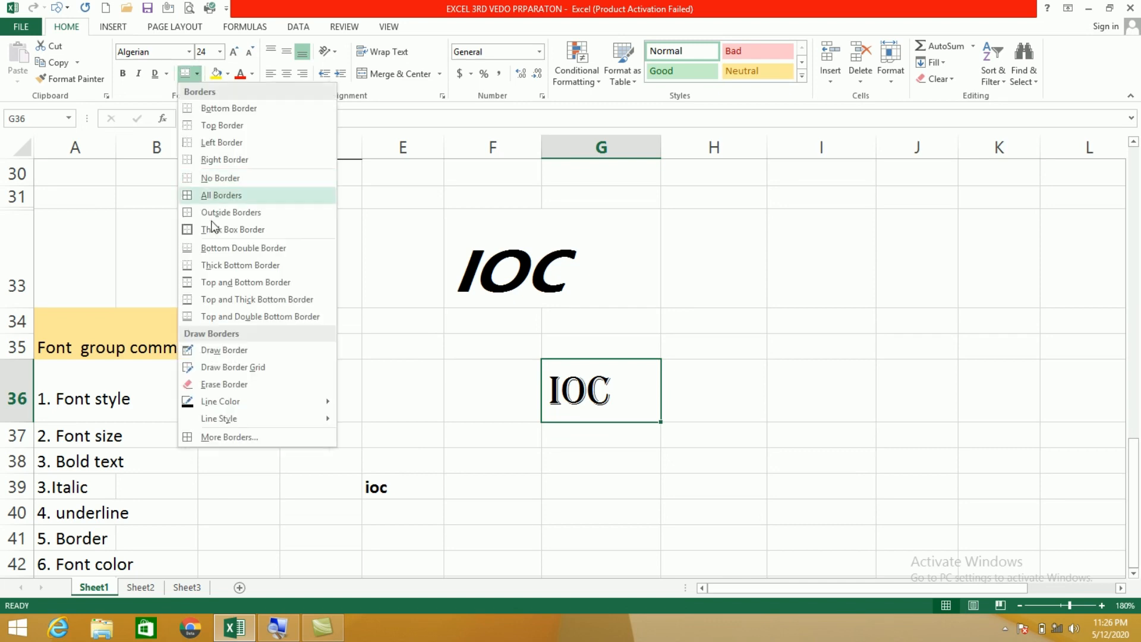
pyautogui.click(243, 265)
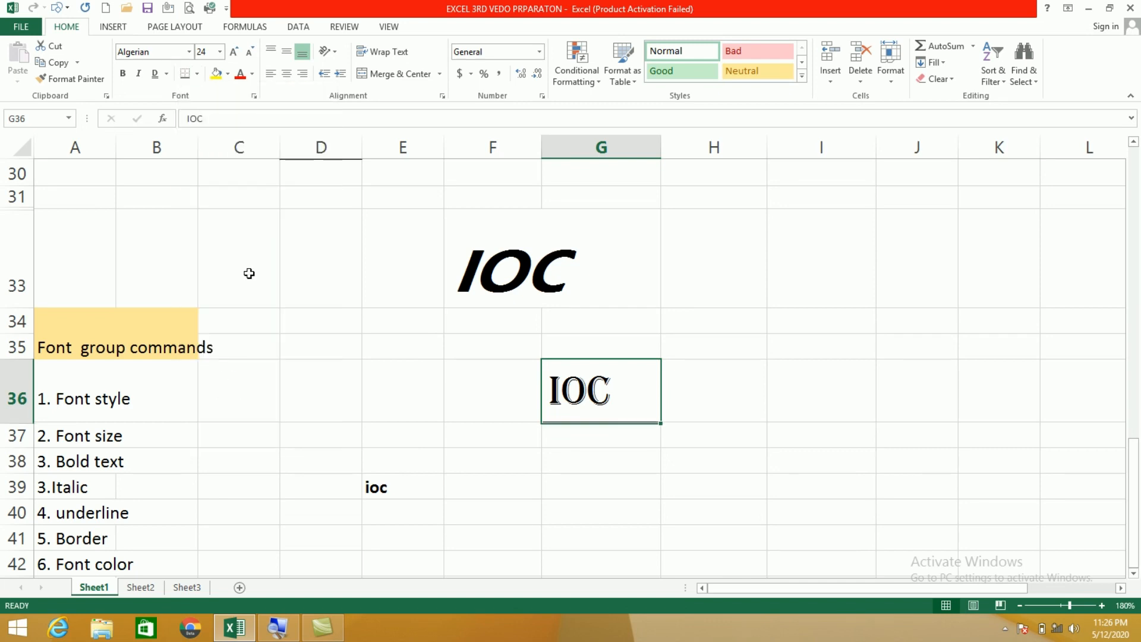
pyautogui.click(651, 506)
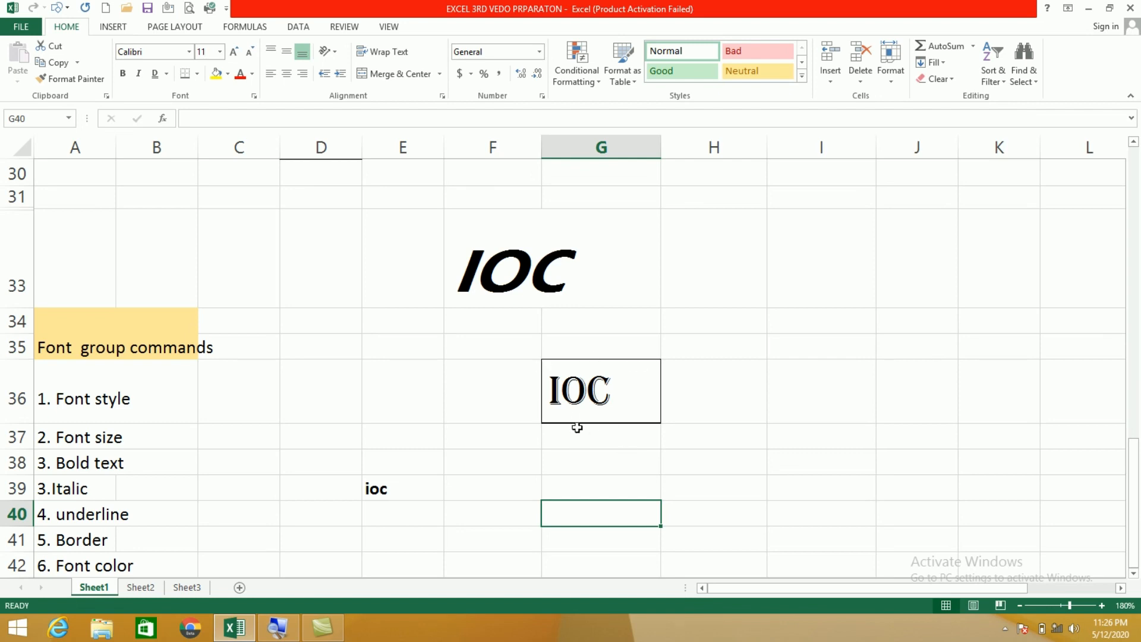
# Step: Apply a Top and Bottom Border to the ioc cell E39 and deselect it to check the lines
pyautogui.click(197, 74)
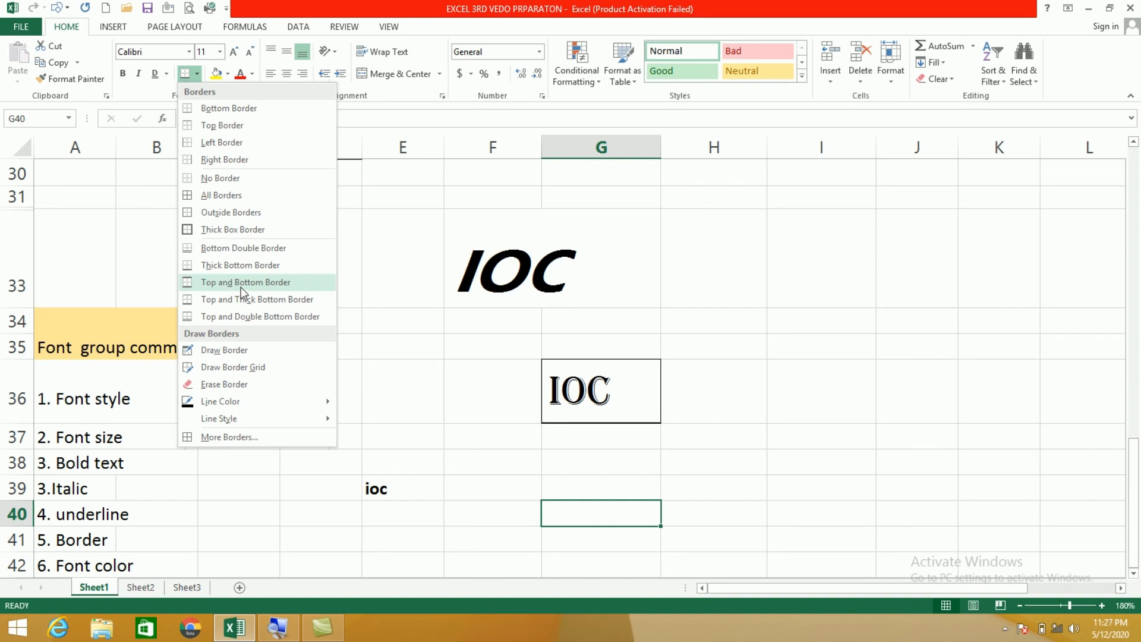
pyautogui.click(396, 486)
pyautogui.click(387, 488)
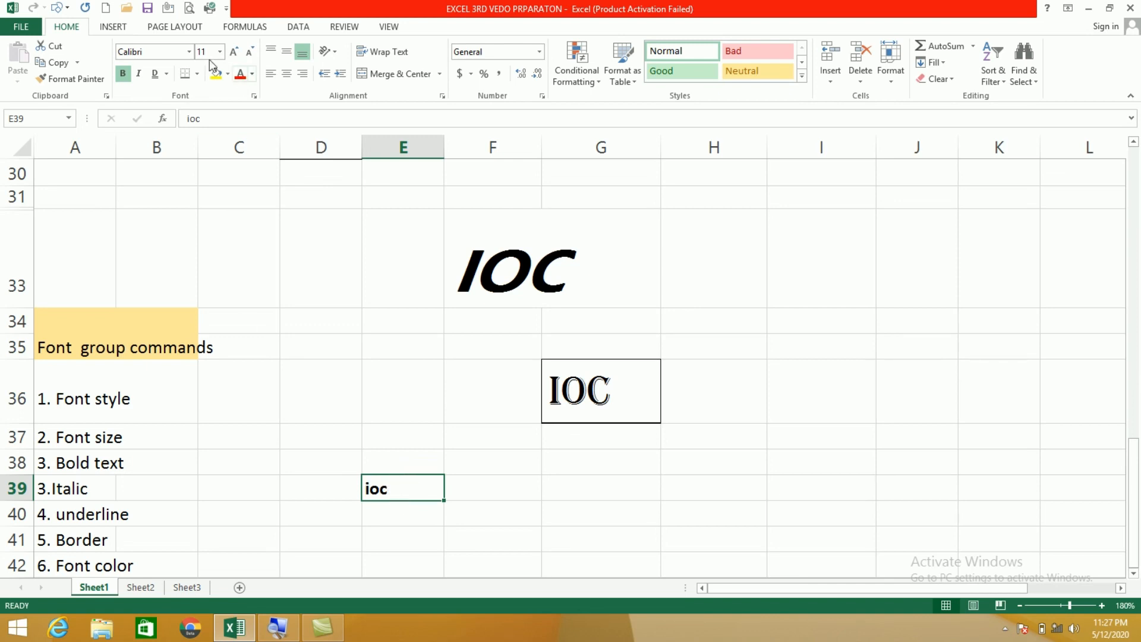
pyautogui.click(197, 74)
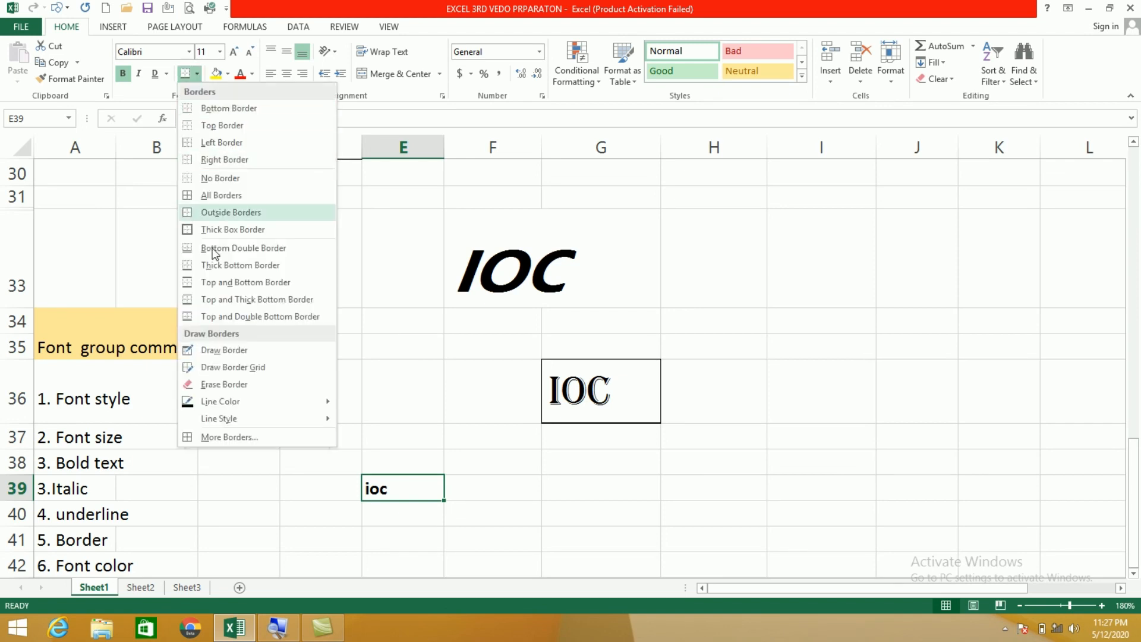
pyautogui.click(230, 282)
pyautogui.click(426, 512)
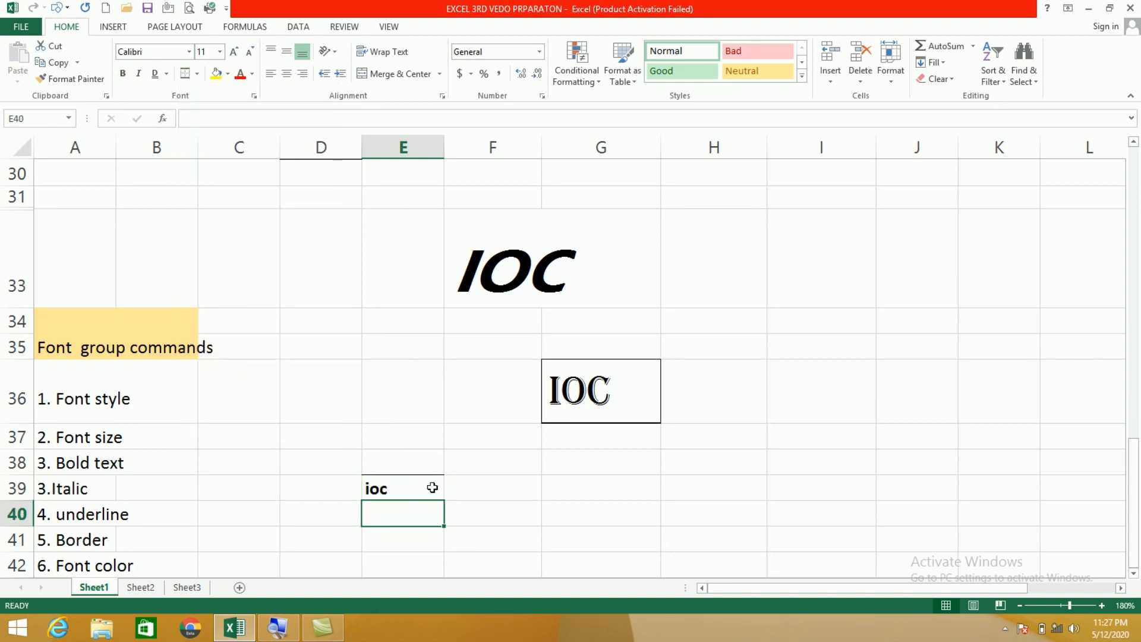
pyautogui.click(470, 542)
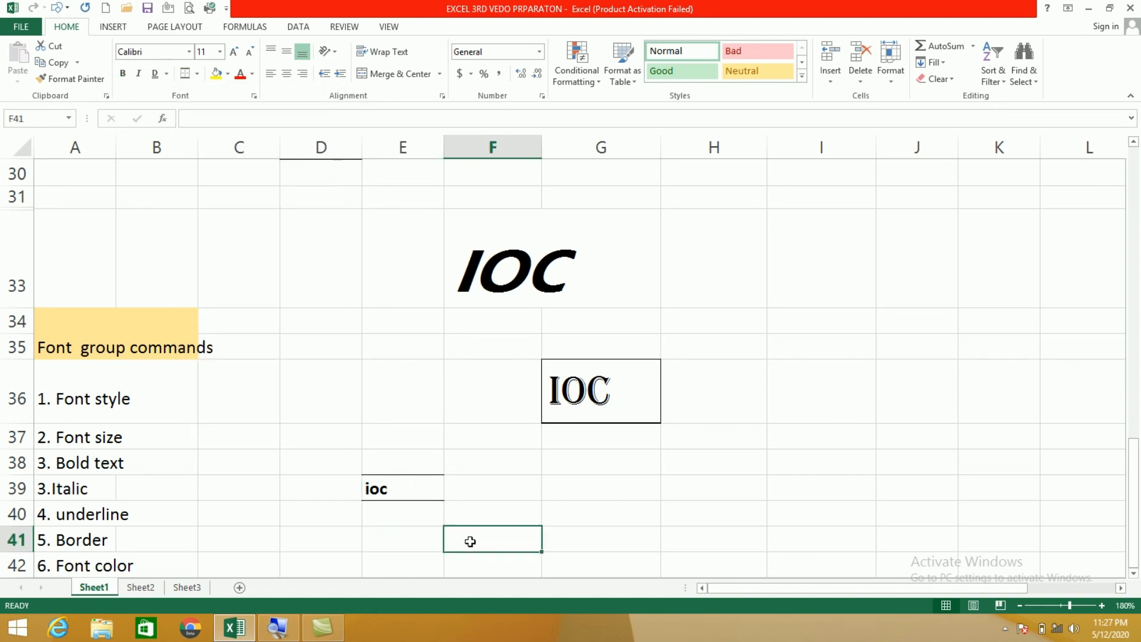
# Step: Remove the existing borders from cell G36 with No Border
pyautogui.click(413, 483)
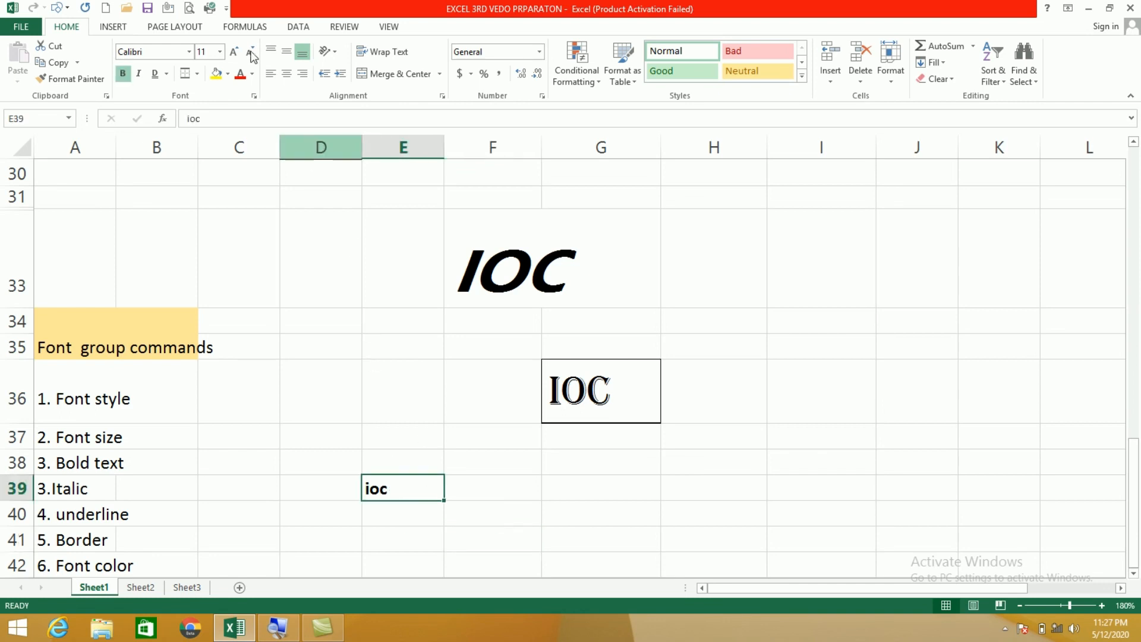
pyautogui.click(197, 73)
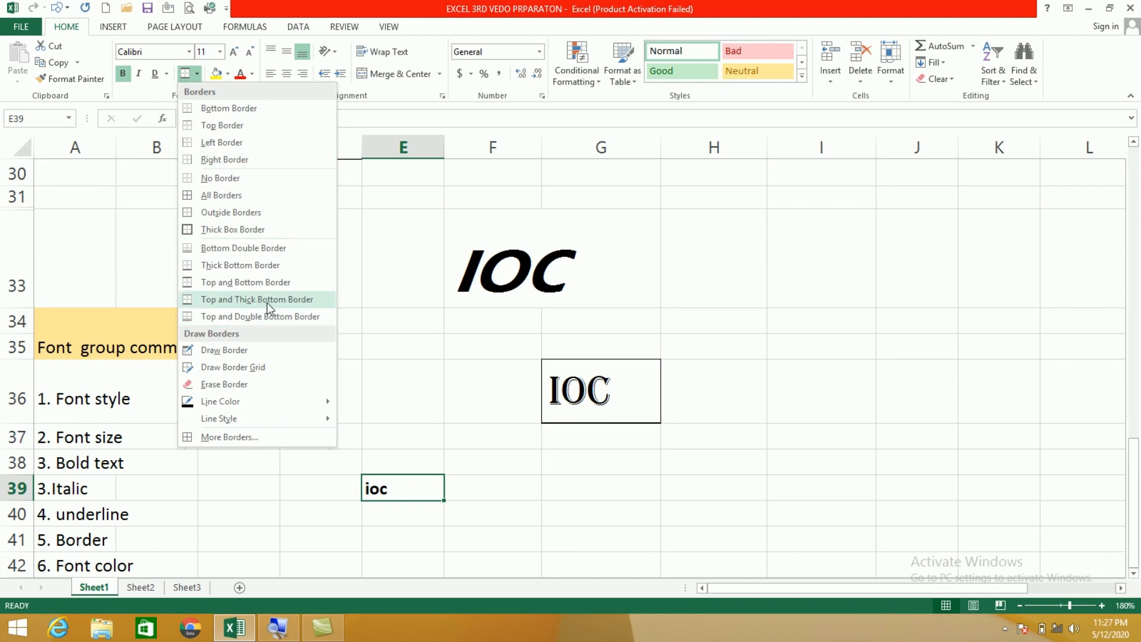
pyautogui.click(599, 398)
pyautogui.click(585, 393)
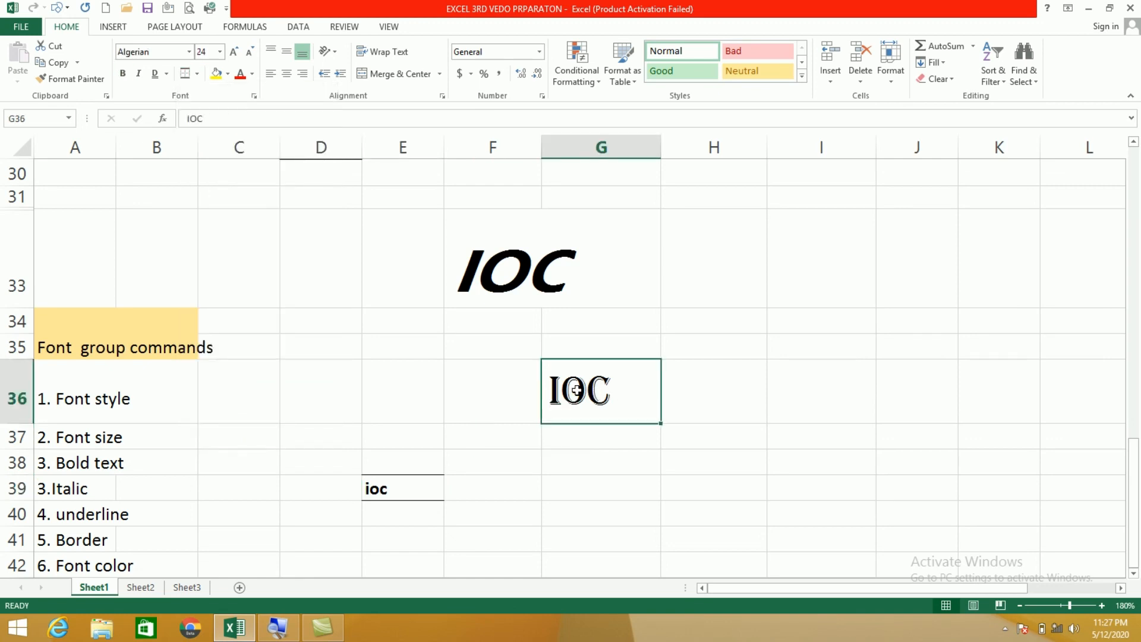
pyautogui.click(197, 73)
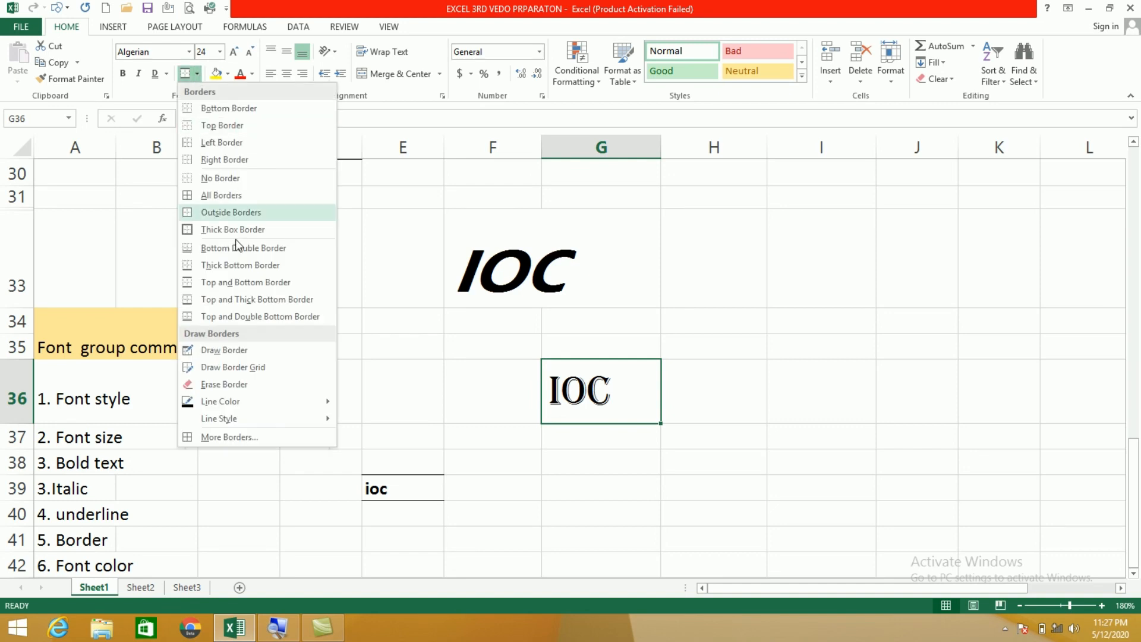
pyautogui.click(230, 180)
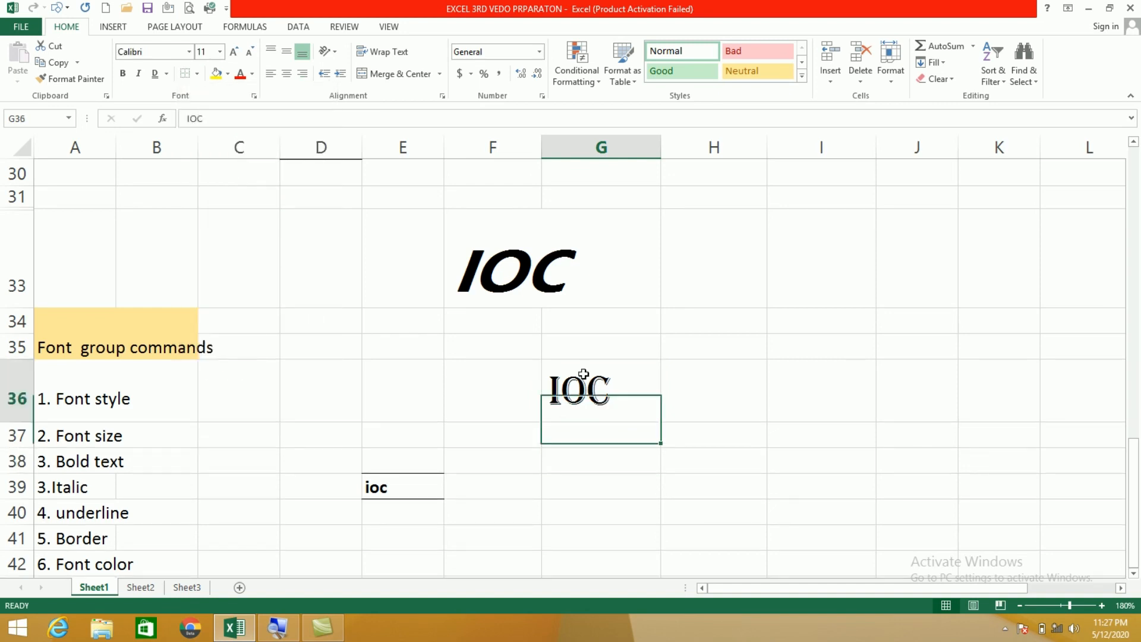
# Step: Apply a Top and Thick Bottom Border to cell G36 and deselect the cell to check the lines
pyautogui.click(198, 73)
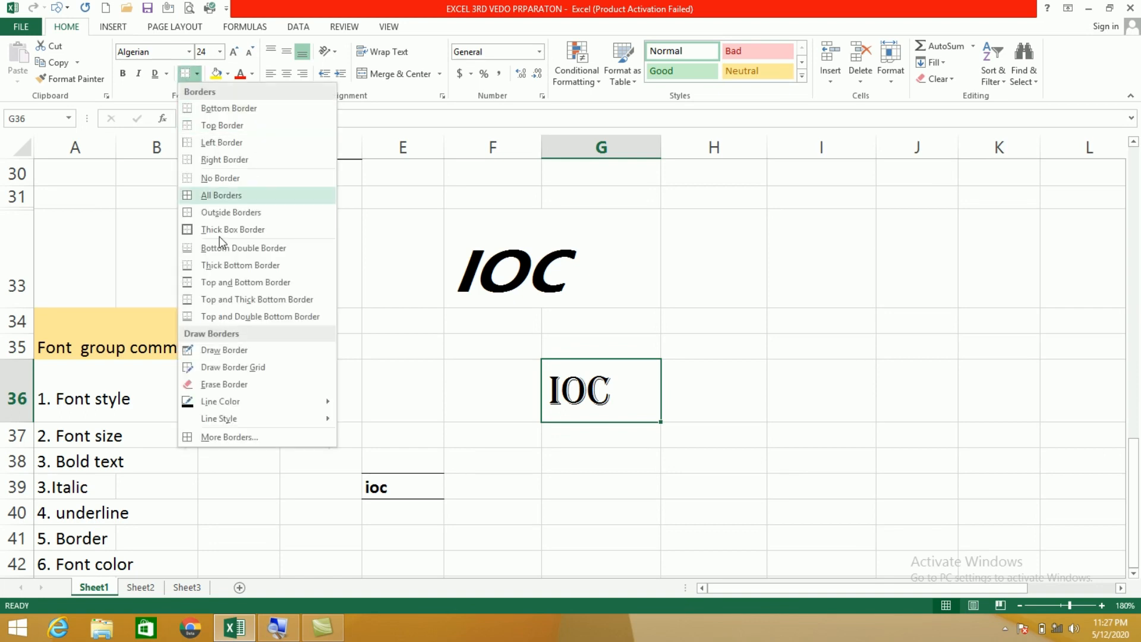
pyautogui.click(266, 300)
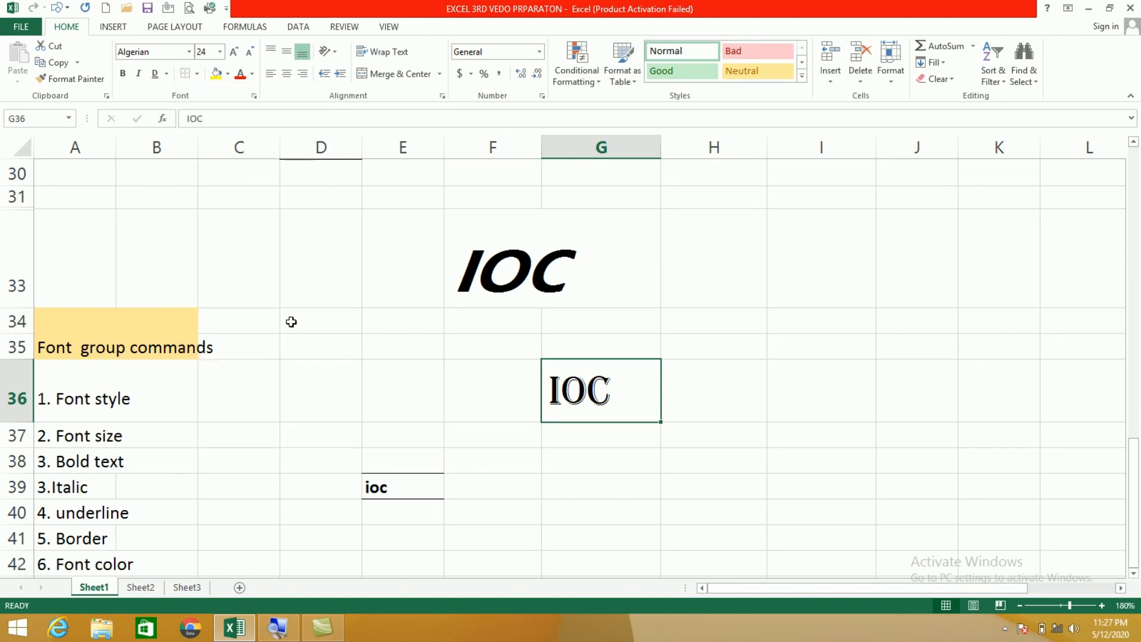
pyautogui.click(559, 488)
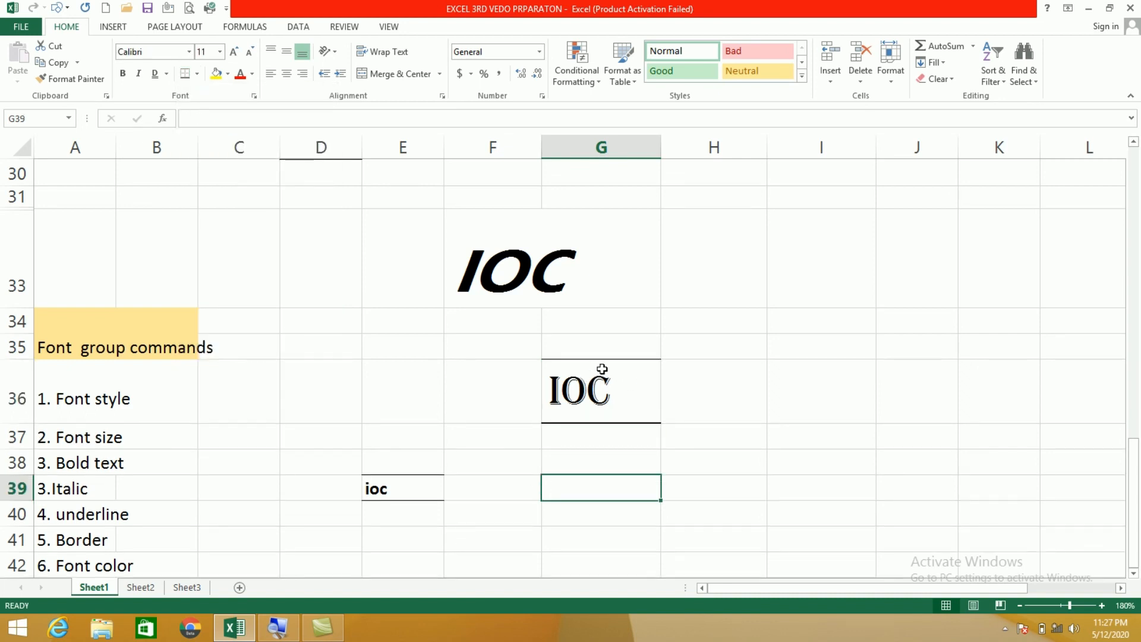
# Step: Reselect cell G36 and undo its Top and Thick Bottom Border
pyautogui.click(593, 415)
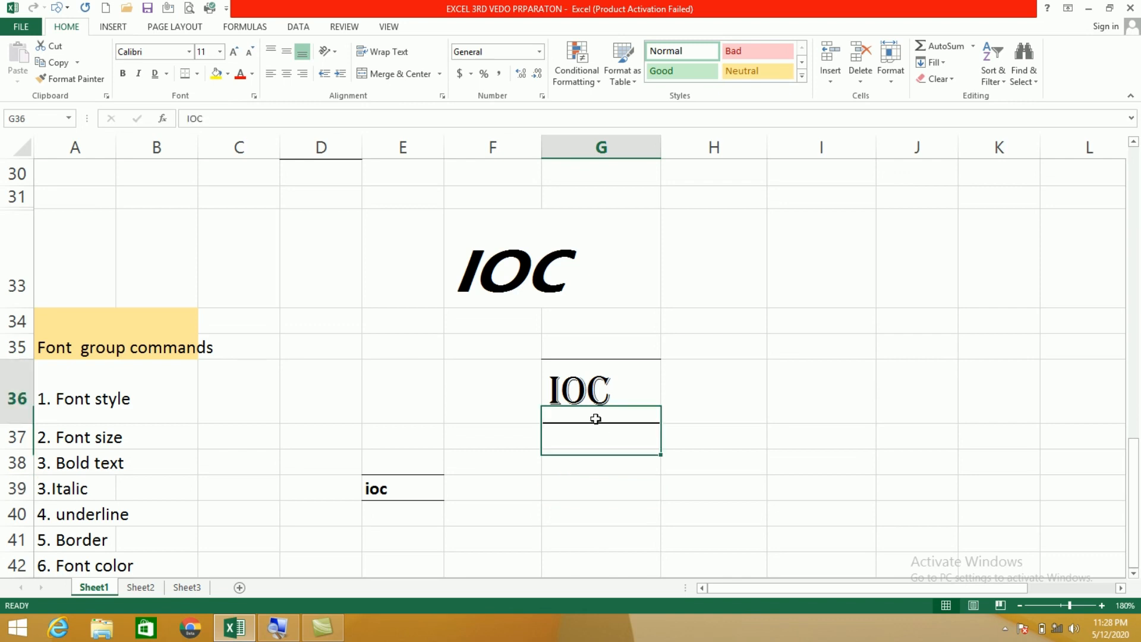
pyautogui.click(197, 74)
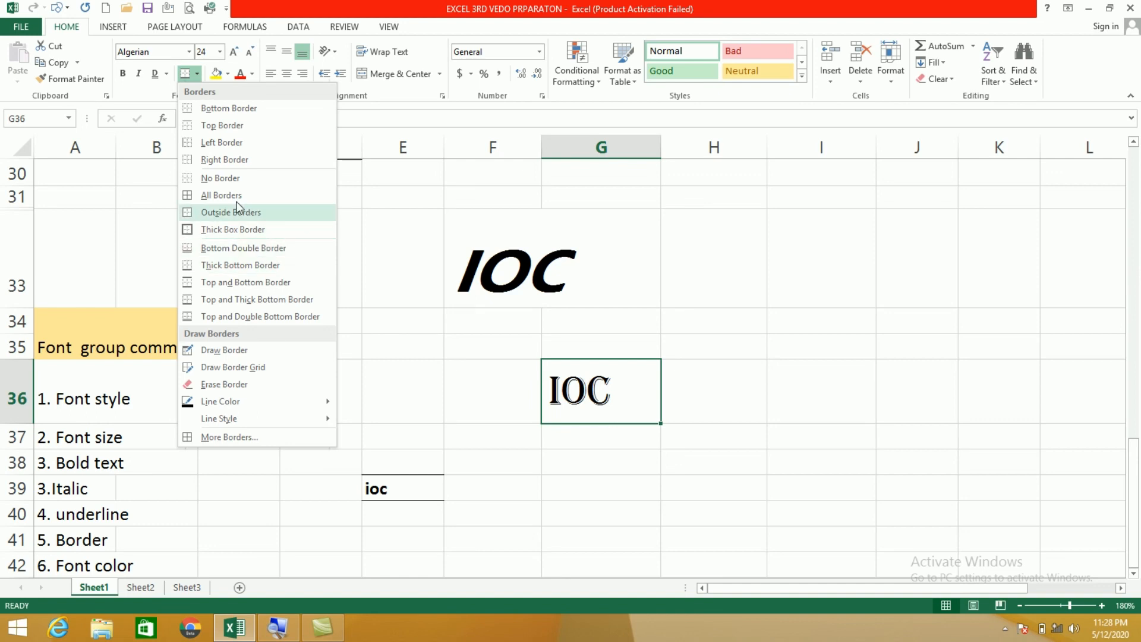
pyautogui.click(588, 410)
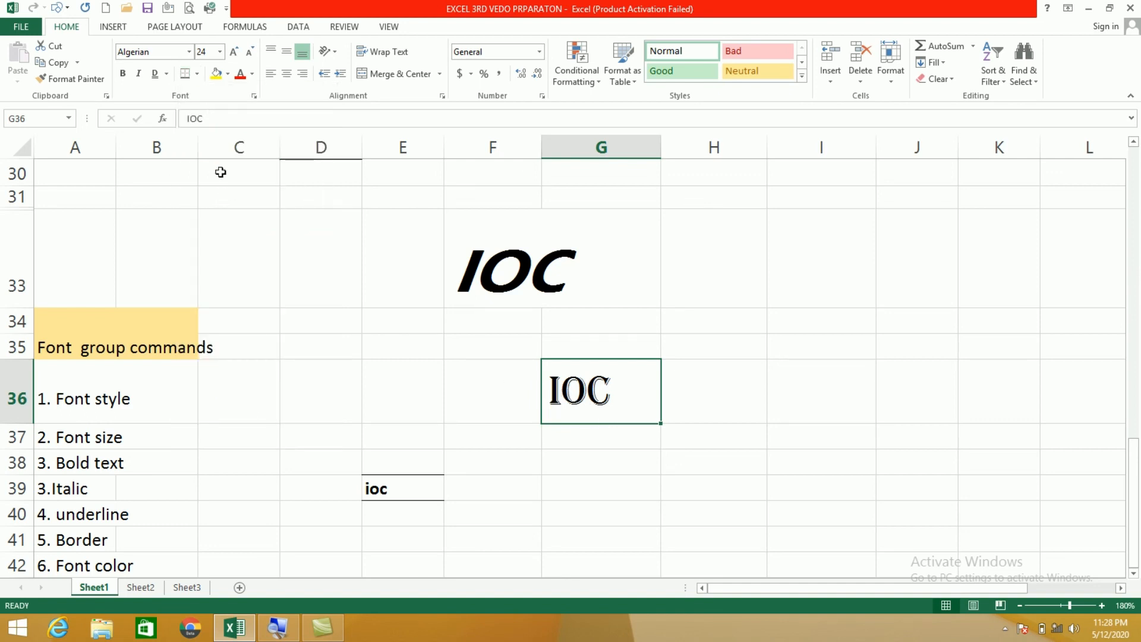
pyautogui.hotkey('ctrl', 'z')
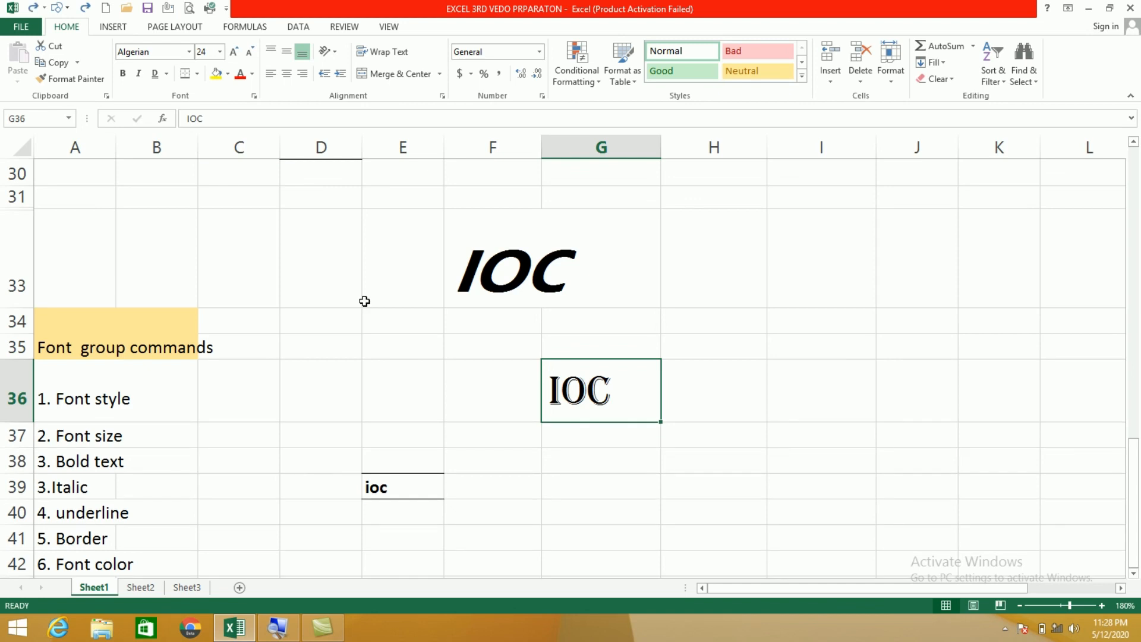
# Step: Apply a Top and Double Bottom Border to cell G36 and deselect the cell to check the lines
pyautogui.click(199, 74)
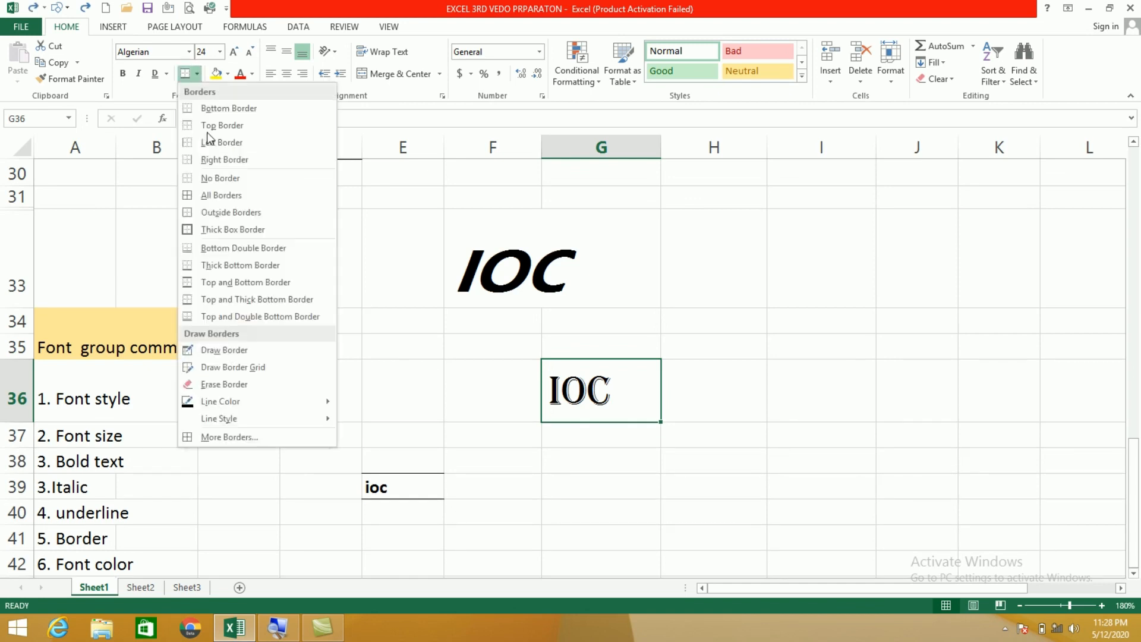
pyautogui.click(222, 318)
pyautogui.click(581, 490)
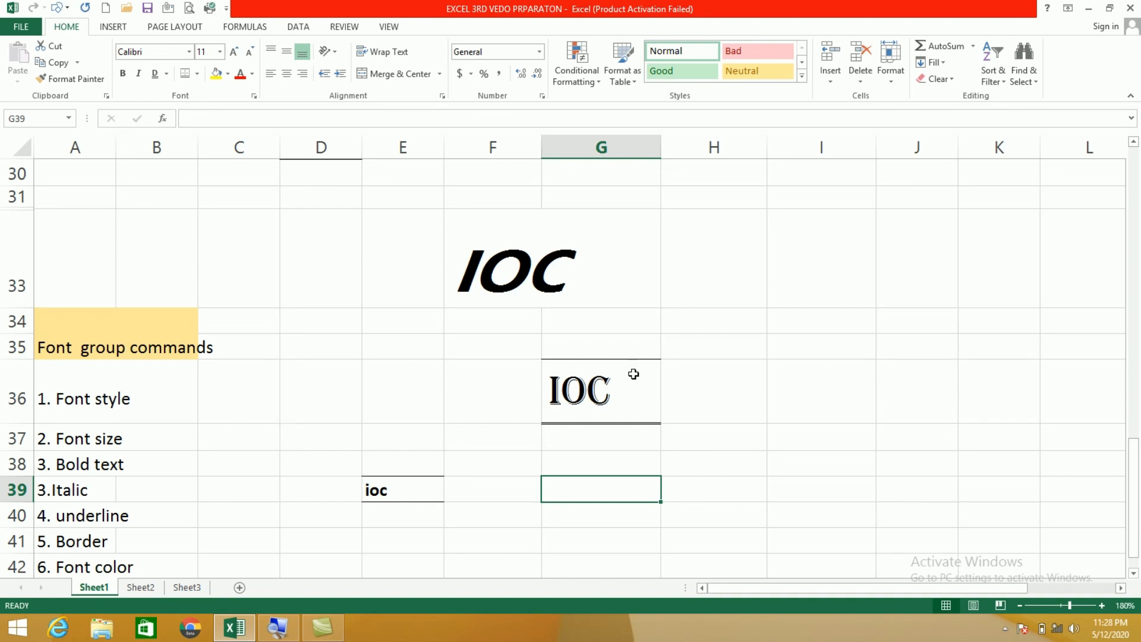
# Step: Activate Draw Border, outline the Font group commands list in A36:B42 as a trial, and undo the outline
pyautogui.click(198, 73)
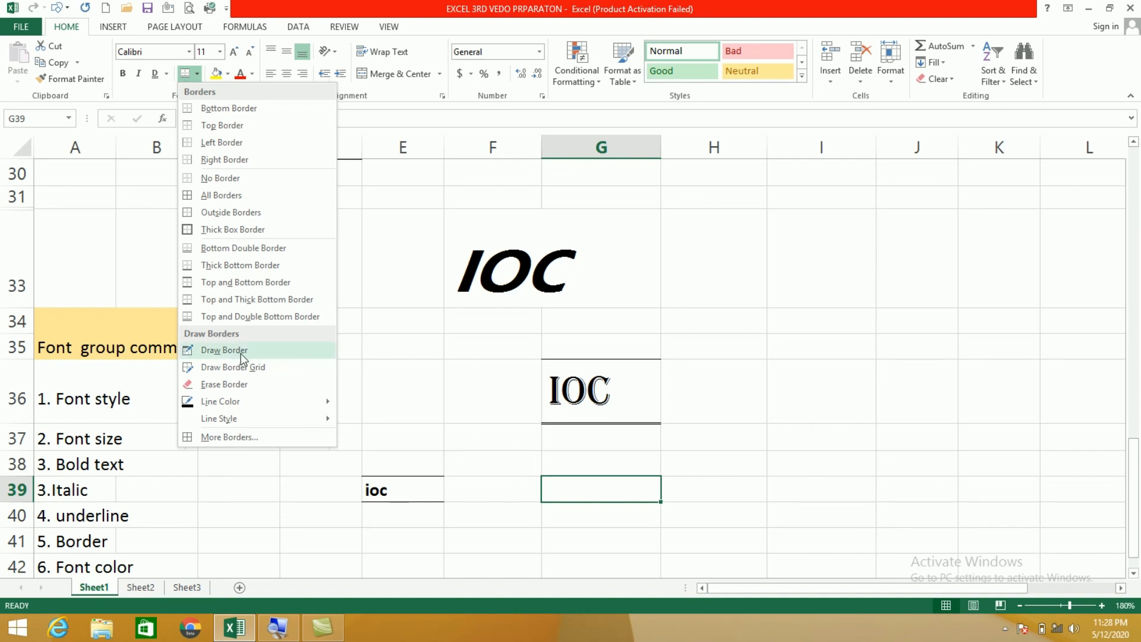
pyautogui.click(627, 518)
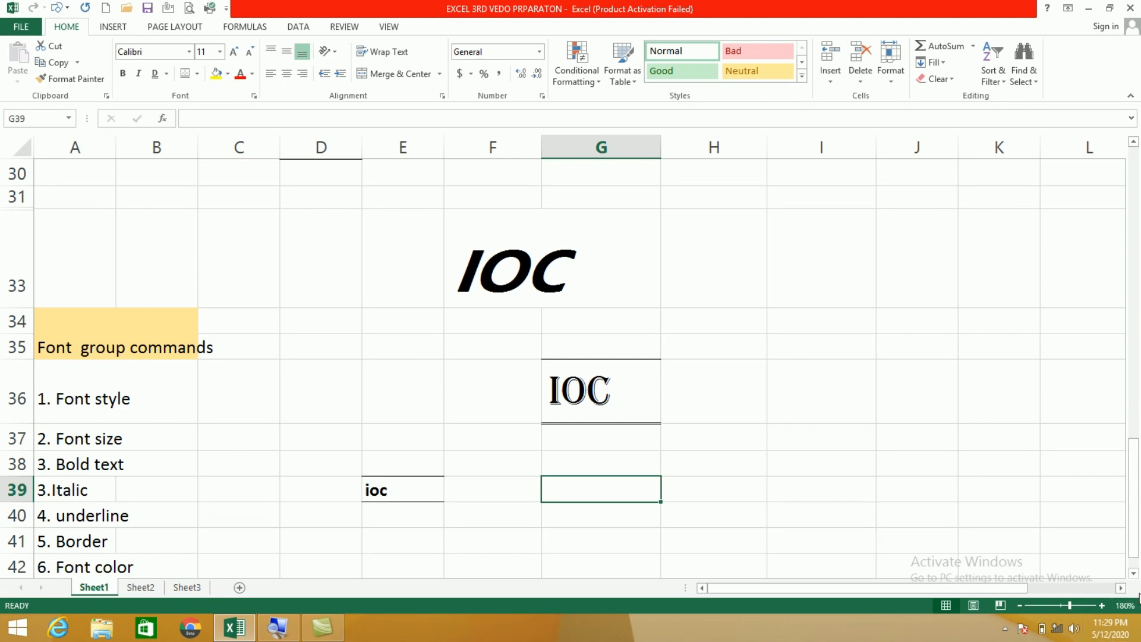
pyautogui.scroll(-2, 282, 419)
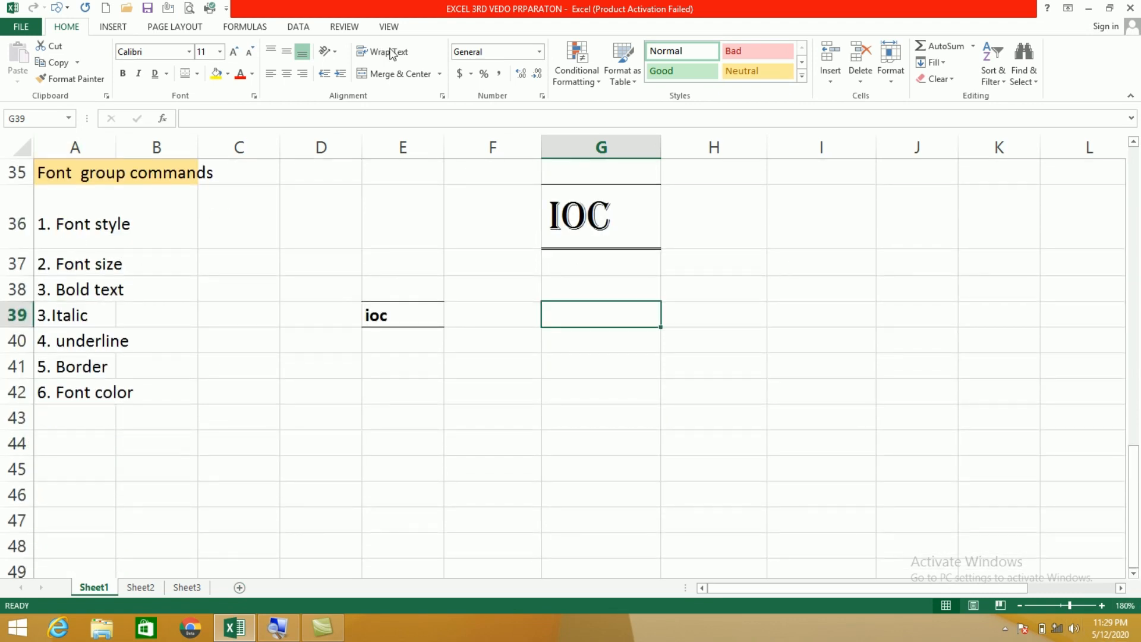
pyautogui.click(197, 74)
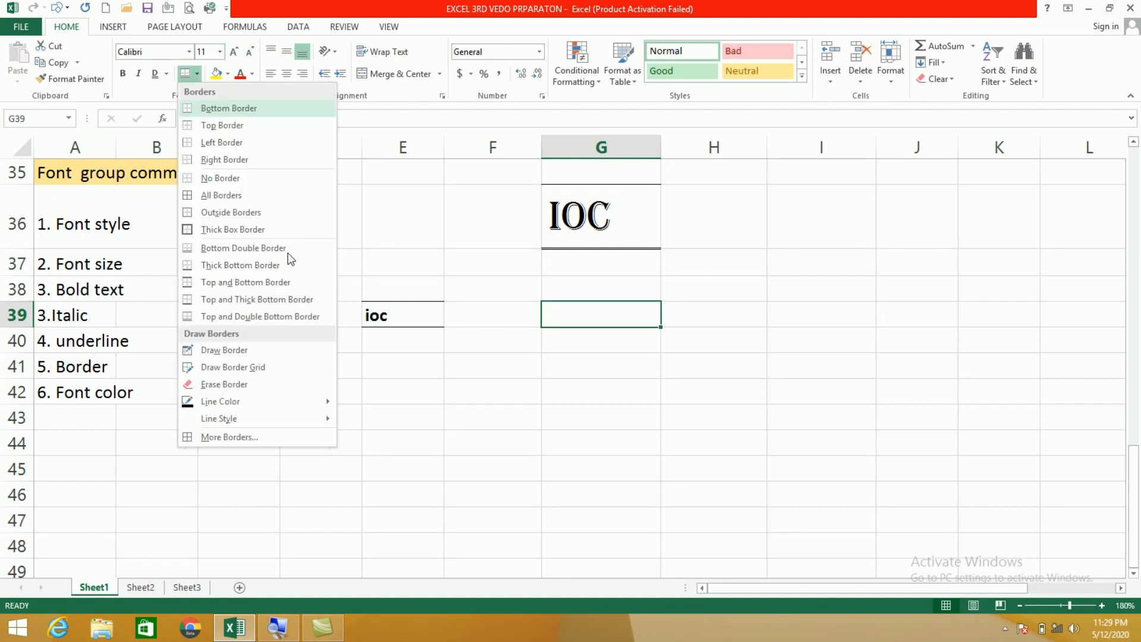
pyautogui.click(238, 349)
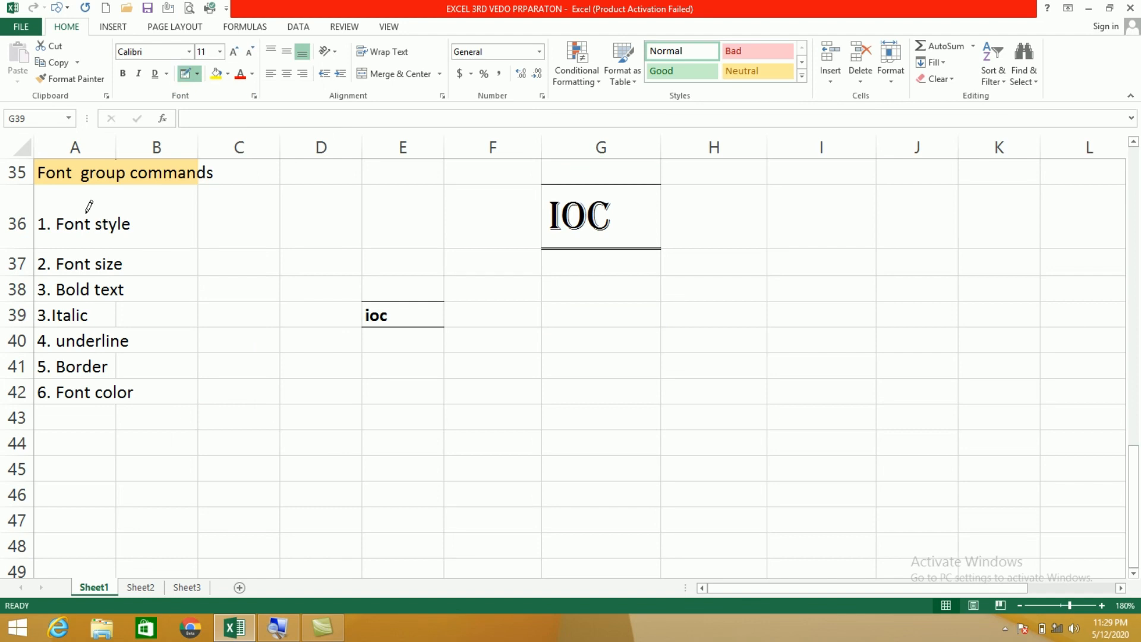
pyautogui.moveTo(50, 219)
pyautogui.mouseDown()
pyautogui.moveTo(142, 288)
pyautogui.moveTo(149, 341)
pyautogui.moveTo(133, 380)
pyautogui.mouseUp()
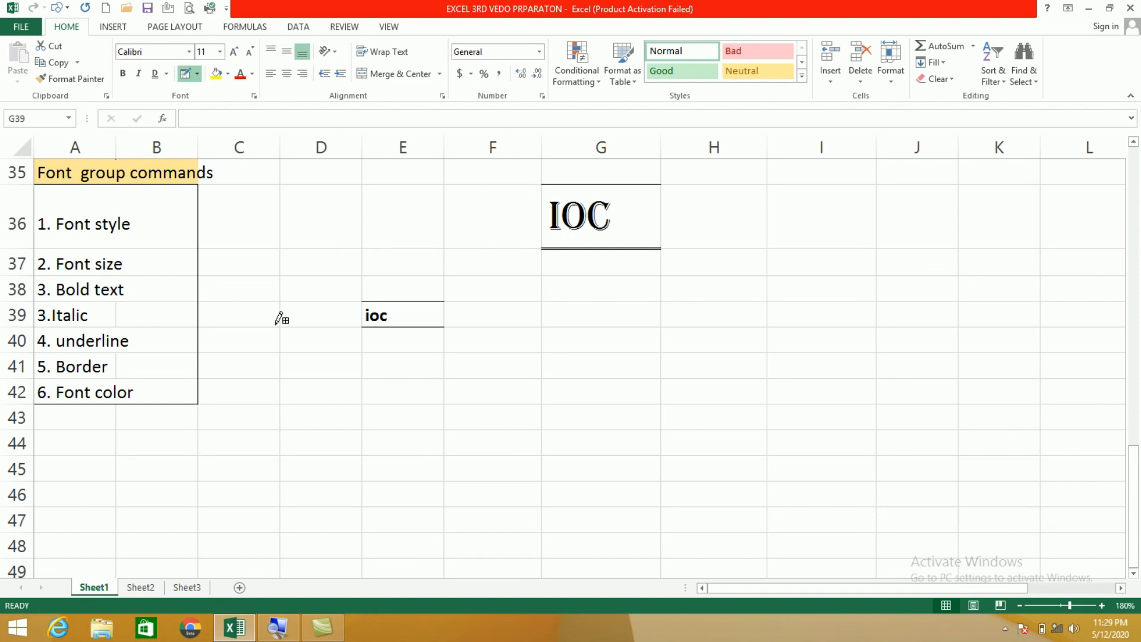
pyautogui.hotkey('ctrl', 'z')
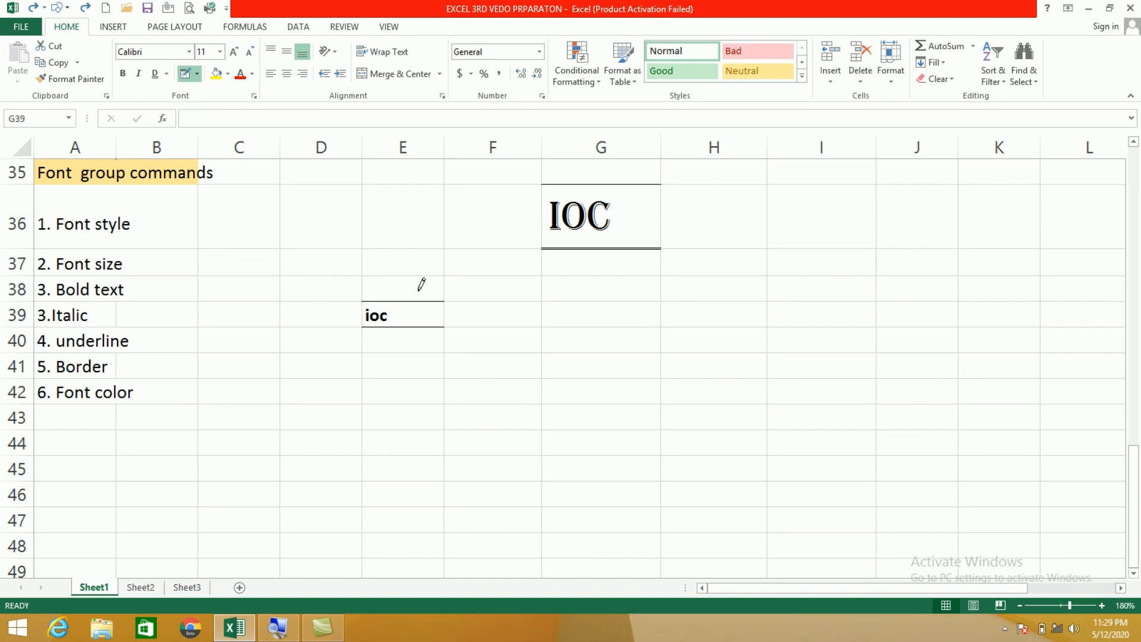
# Step: Draw border outlines around G42:H45 and I39:J39, plus a single line along the bottom edge of I37
pyautogui.moveTo(616, 367); pyautogui.dragTo(712, 376)
pyautogui.moveTo(543, 375)
pyautogui.mouseDown()
pyautogui.moveTo(541, 472)
pyautogui.moveTo(715, 469)
pyautogui.mouseUp()
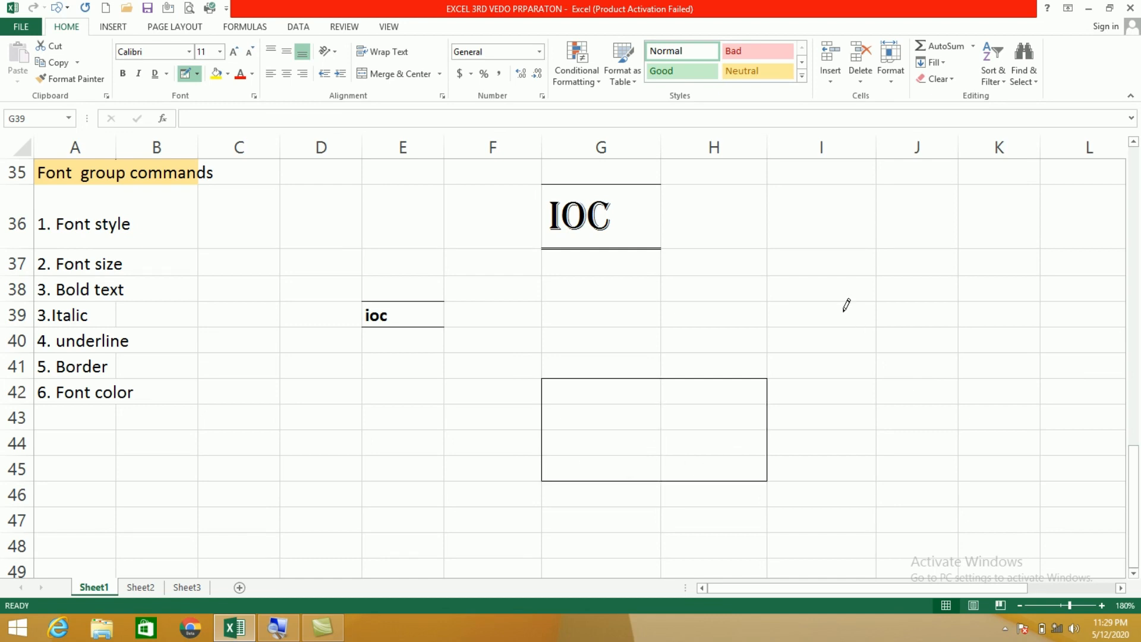
pyautogui.moveTo(886, 326); pyautogui.dragTo(933, 318)
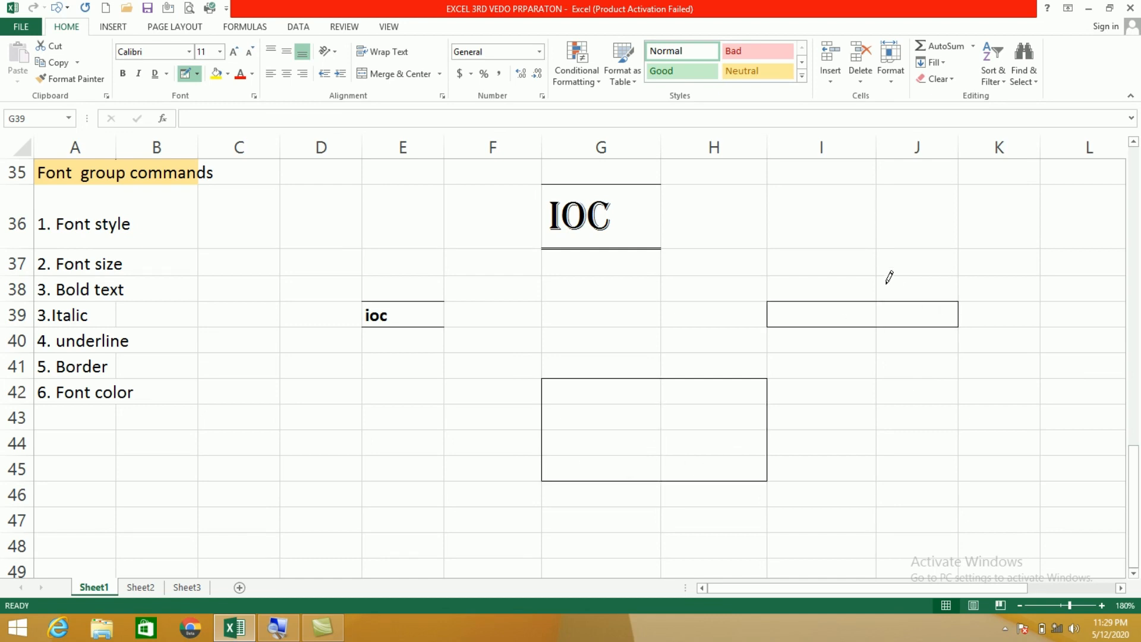
pyautogui.click(859, 262)
# Step: Draw a border grid over the list cells A37:B42 with Draw Border Grid
pyautogui.click(198, 74)
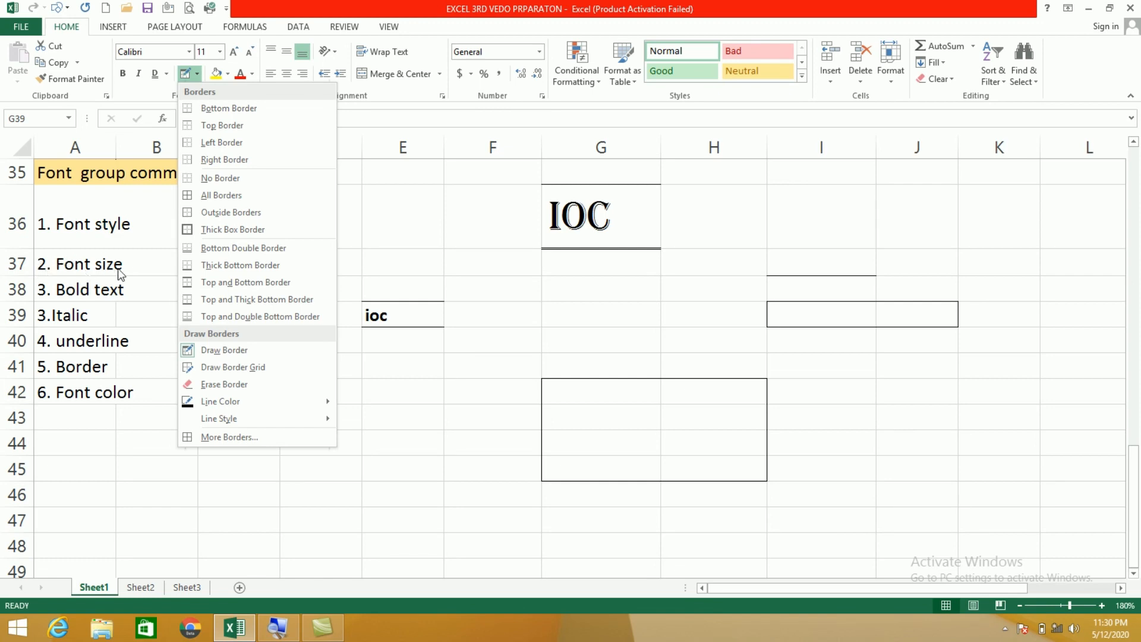
pyautogui.click(217, 370)
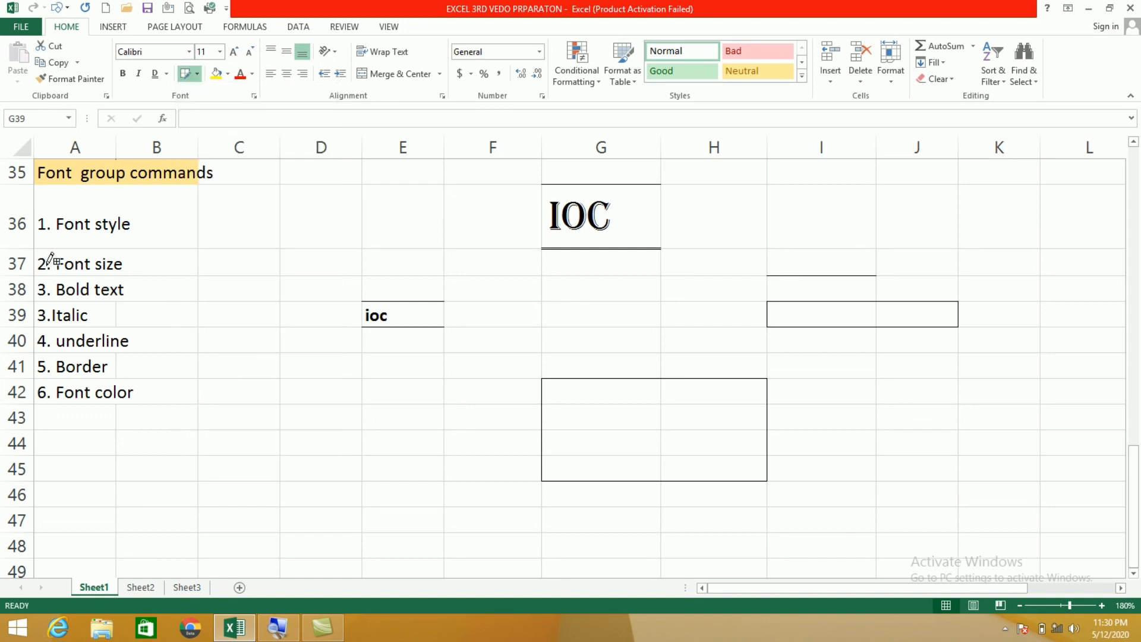
pyautogui.moveTo(51, 262)
pyautogui.mouseDown()
pyautogui.moveTo(107, 310)
pyautogui.moveTo(123, 346)
pyautogui.moveTo(150, 360)
pyautogui.moveTo(147, 386)
pyautogui.mouseUp()
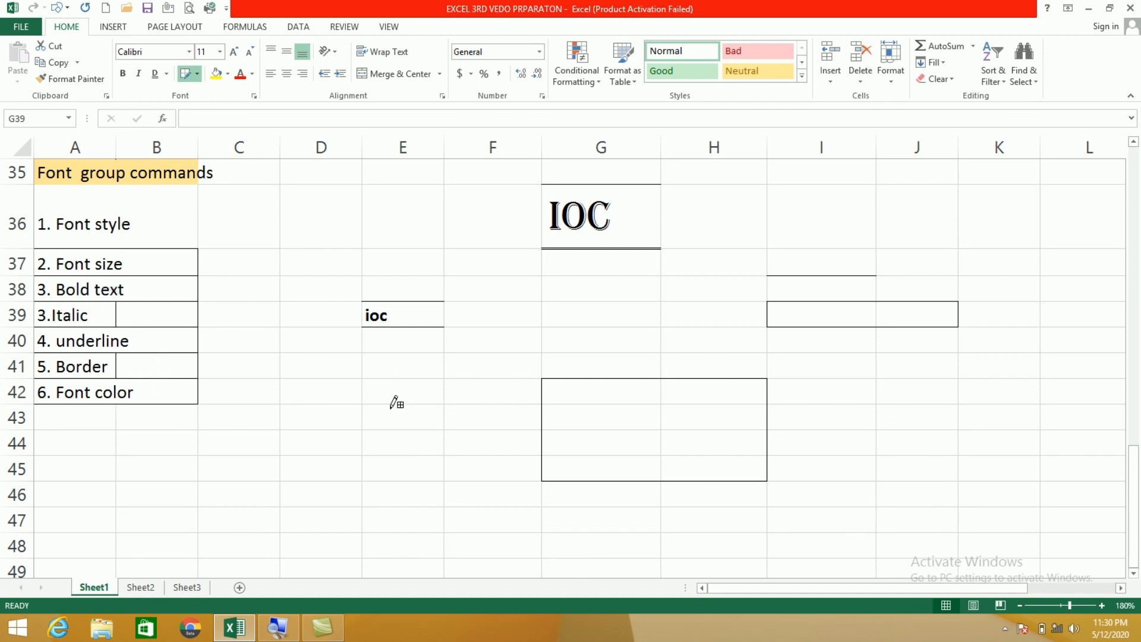
# Step: Draw a border grid over the employee table E49:I55 with Draw Border Grid
pyautogui.click(1134, 481)
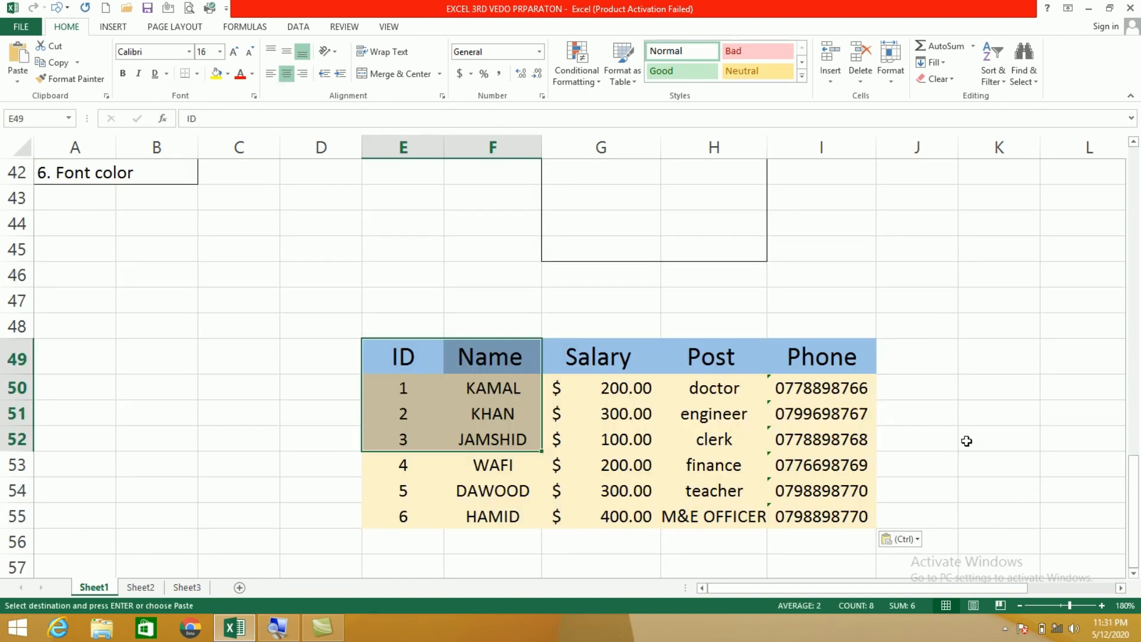
pyautogui.click(975, 437)
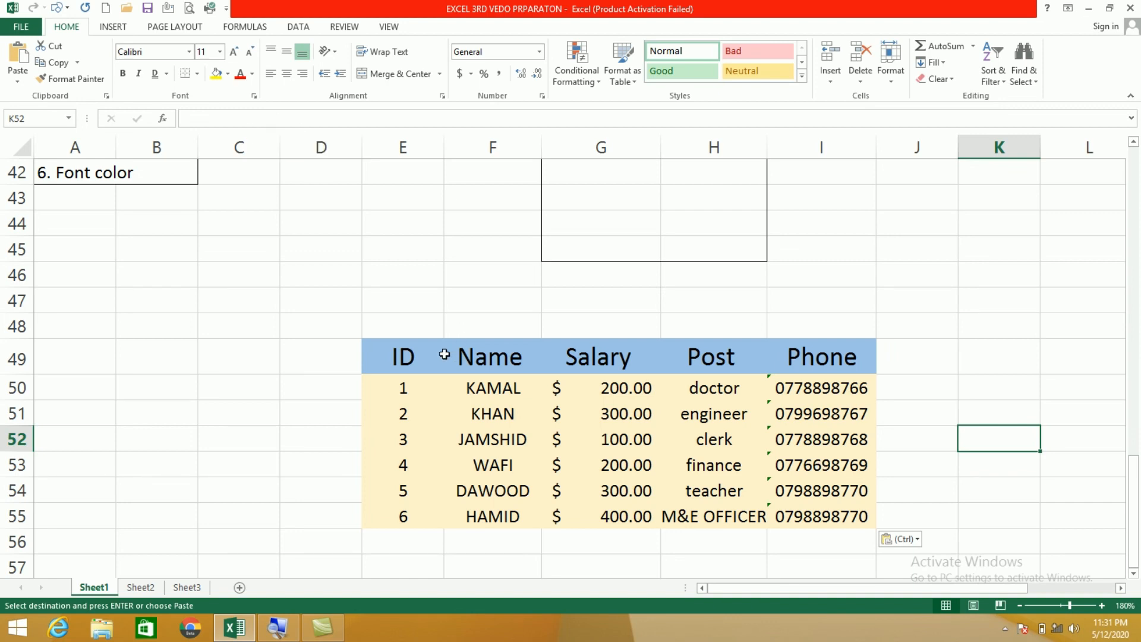
pyautogui.click(199, 72)
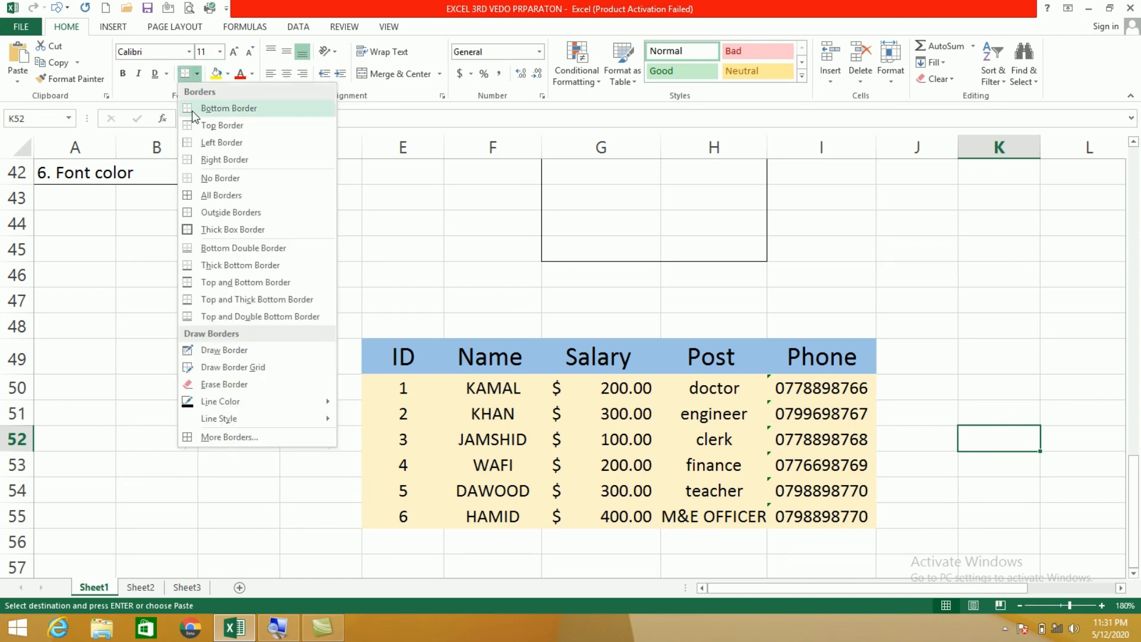
pyautogui.click(237, 366)
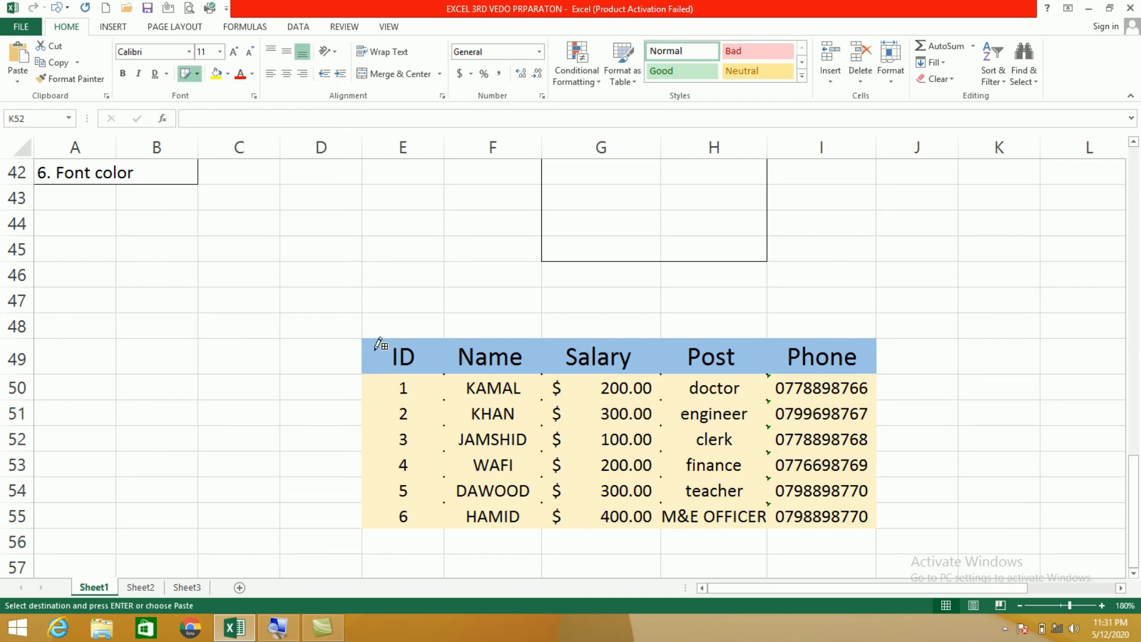
pyautogui.moveTo(374, 349)
pyautogui.mouseDown()
pyautogui.moveTo(407, 405)
pyautogui.moveTo(530, 458)
pyautogui.moveTo(805, 509)
pyautogui.mouseUp()
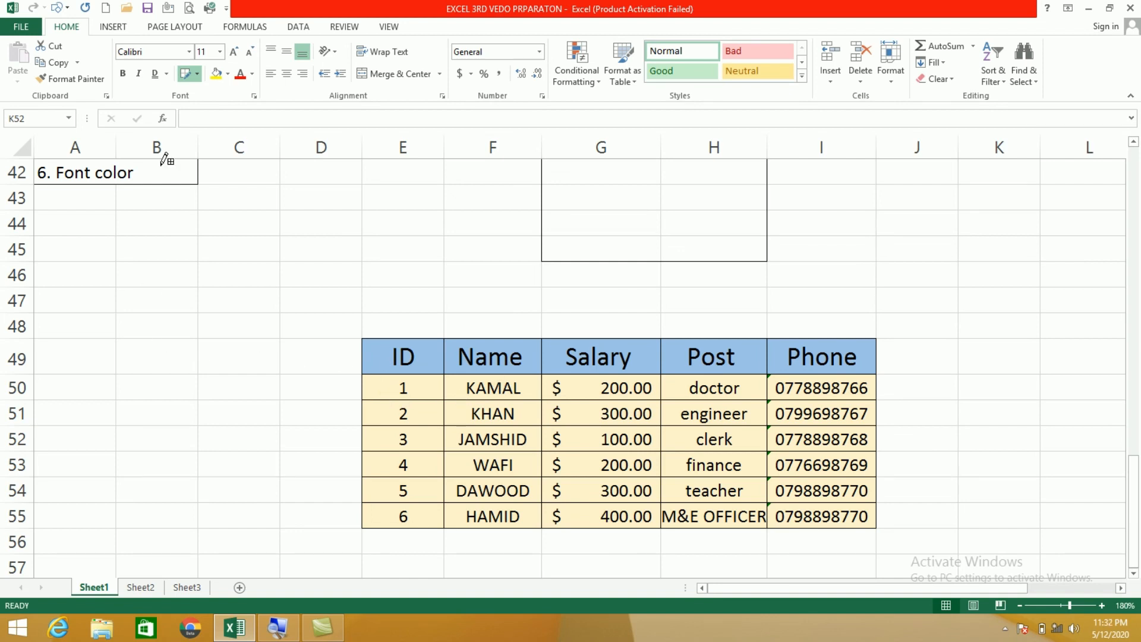
# Step: Erase all border lines from the employee table E49:I55 with Erase Border
pyautogui.click(197, 73)
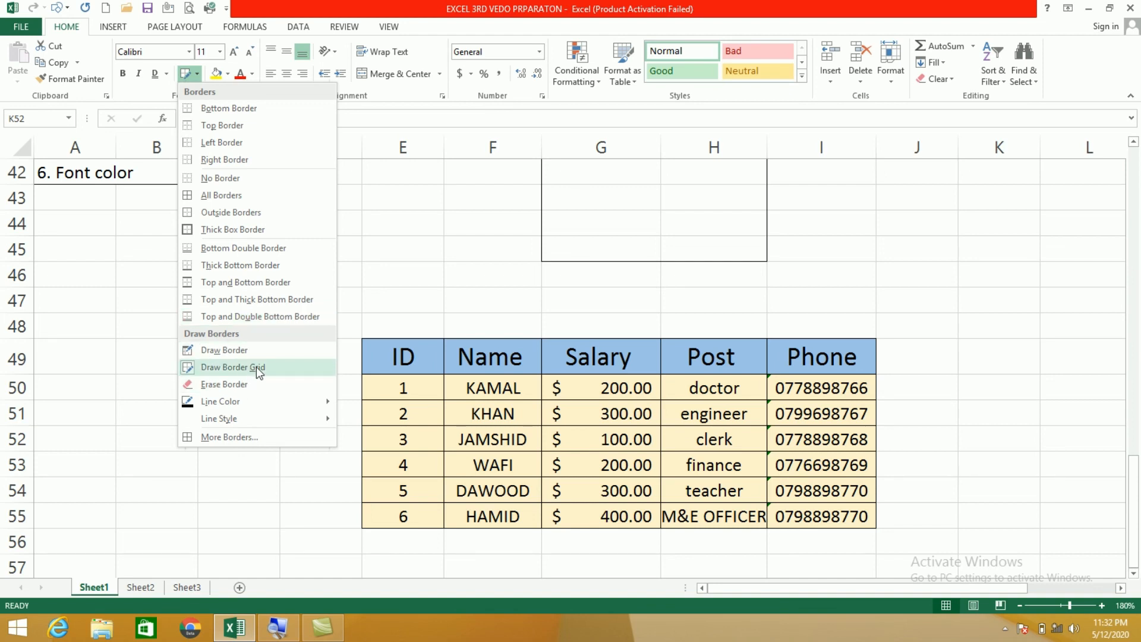
pyautogui.click(224, 386)
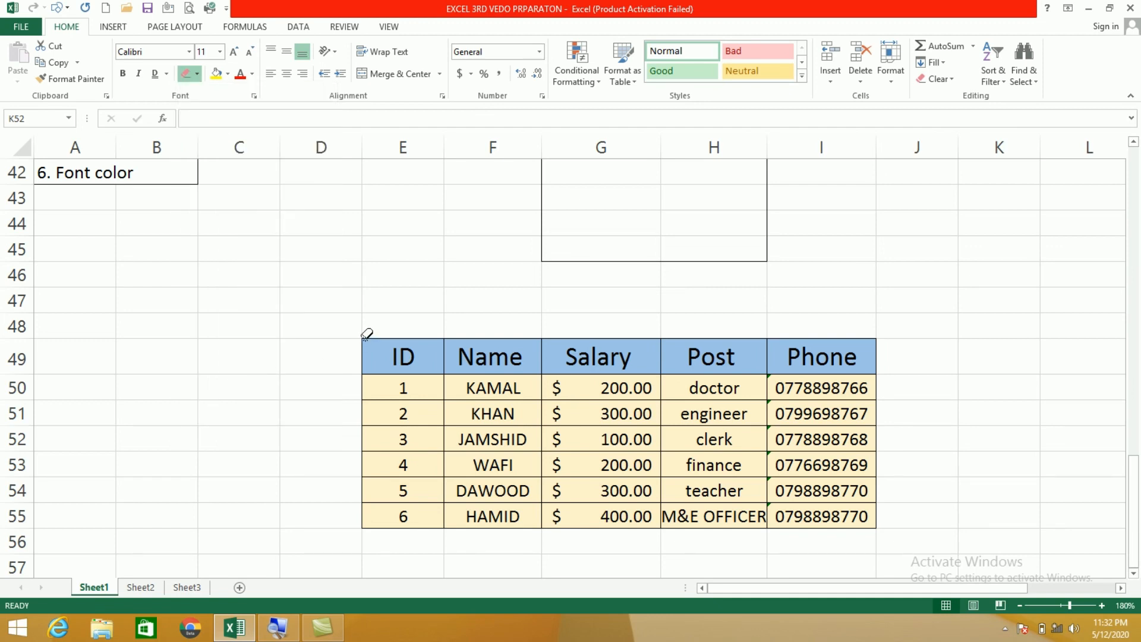
pyautogui.moveTo(362, 336)
pyautogui.mouseDown()
pyautogui.moveTo(410, 413)
pyautogui.moveTo(556, 476)
pyautogui.moveTo(869, 508)
pyautogui.mouseUp()
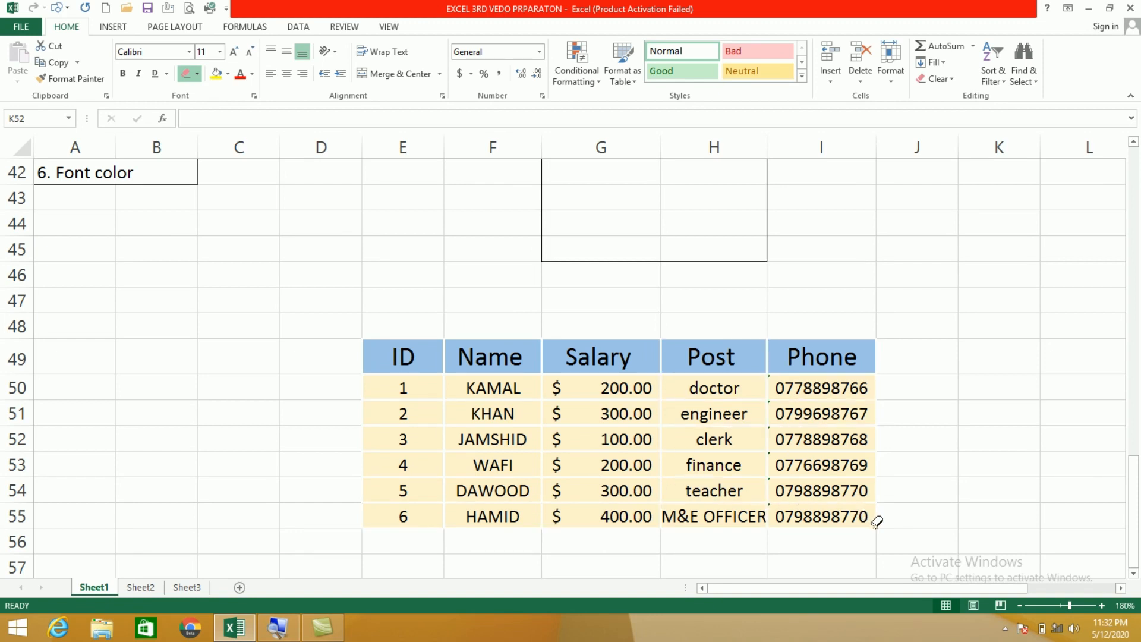
pyautogui.moveTo(876, 523); pyautogui.dragTo(875, 522)
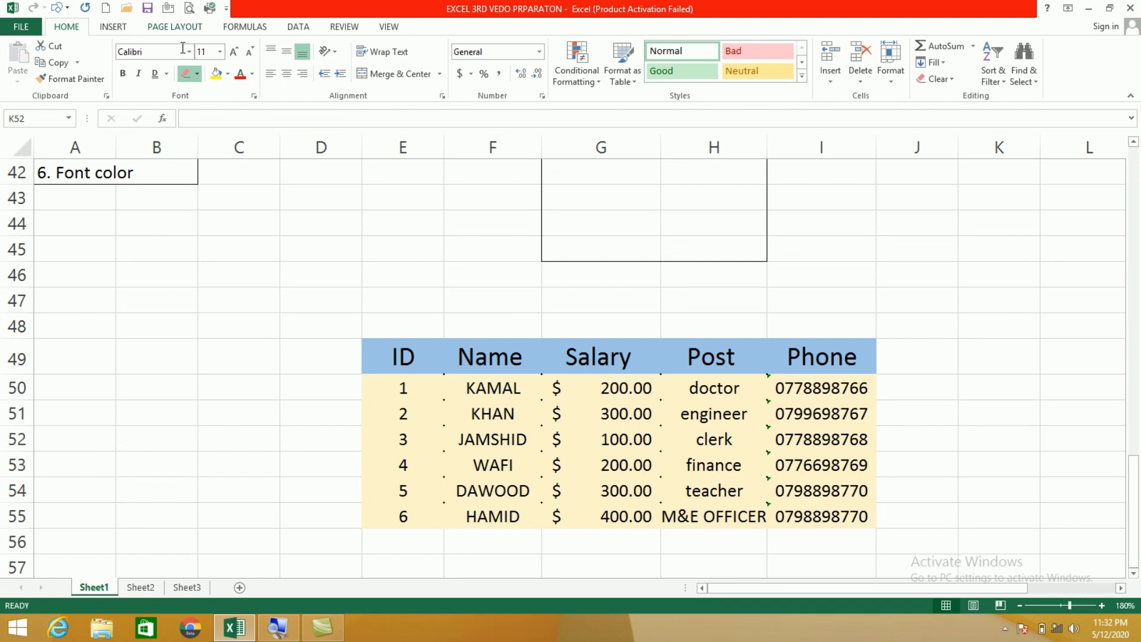
# Step: Reactivate Draw Border Grid and redraw the black grid over the whole ID to Phone table, E49:I55
pyautogui.click(197, 75)
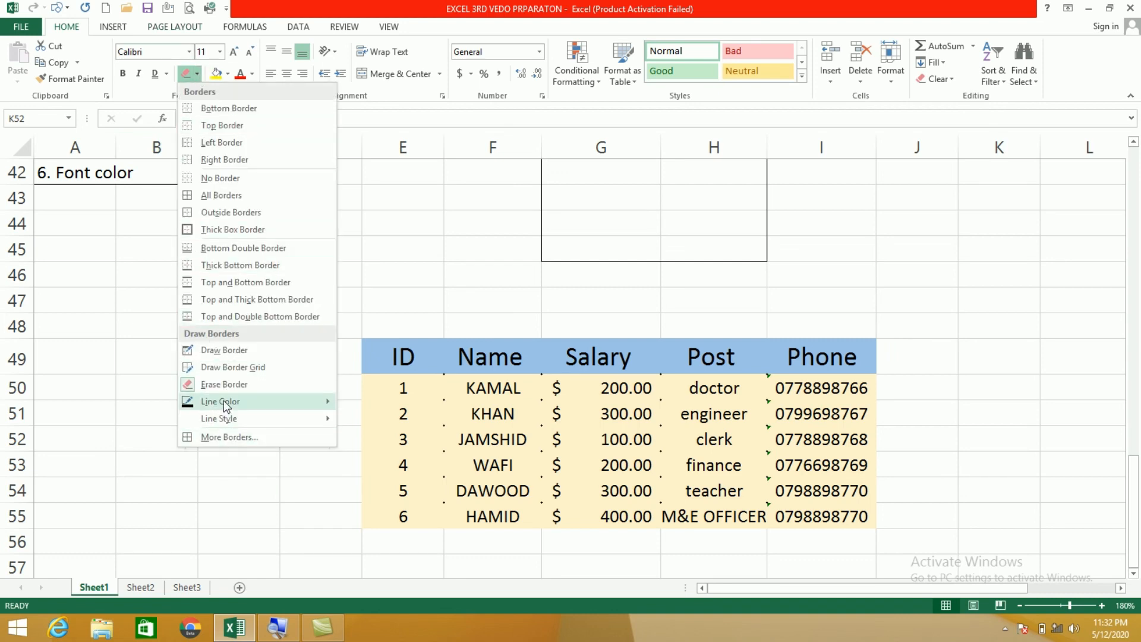
pyautogui.moveTo(224, 402)
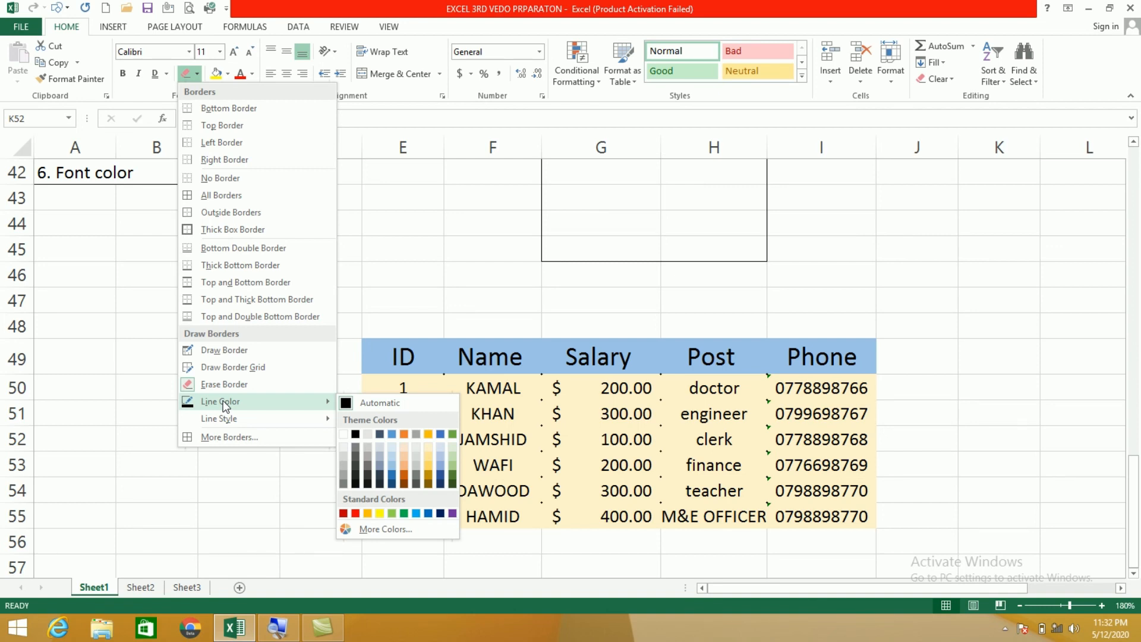
pyautogui.click(231, 367)
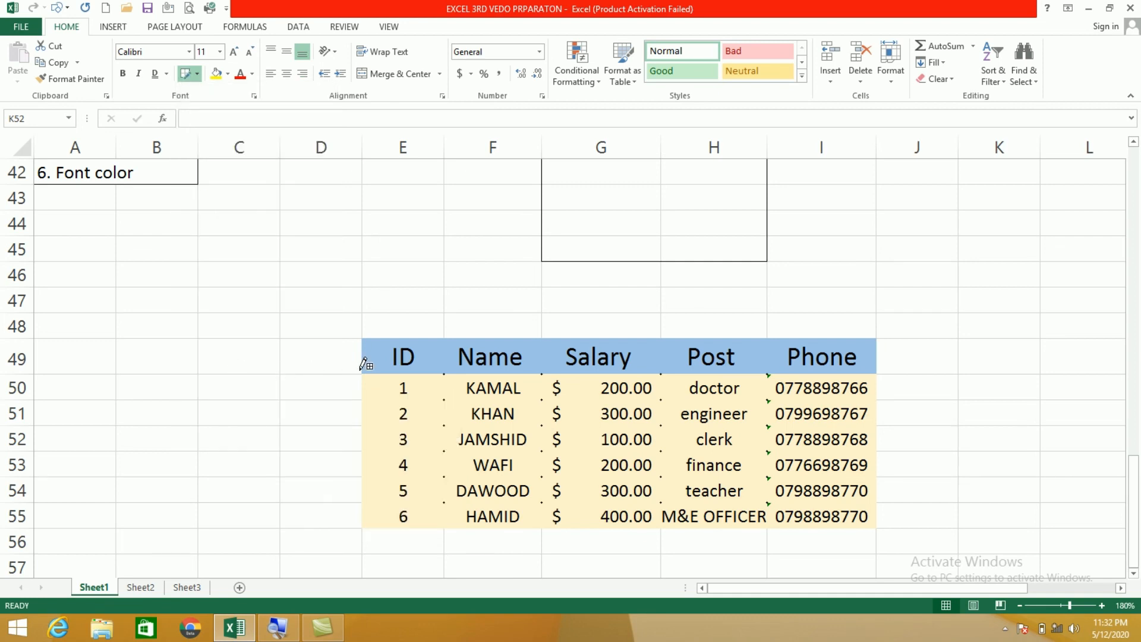
pyautogui.click(198, 72)
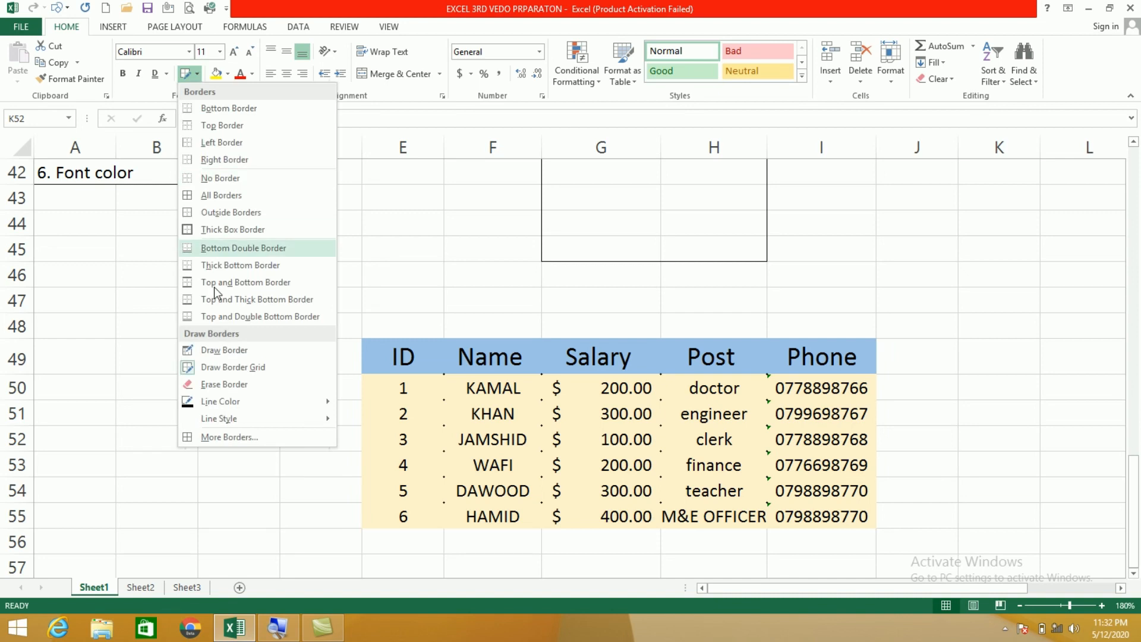
pyautogui.click(220, 367)
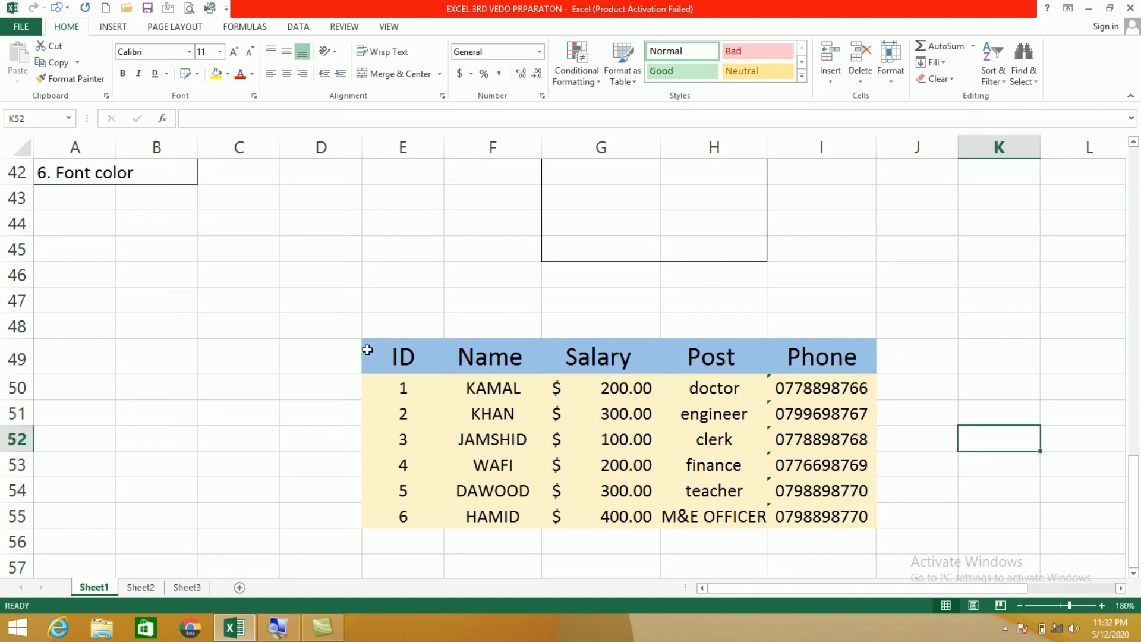
pyautogui.click(370, 352)
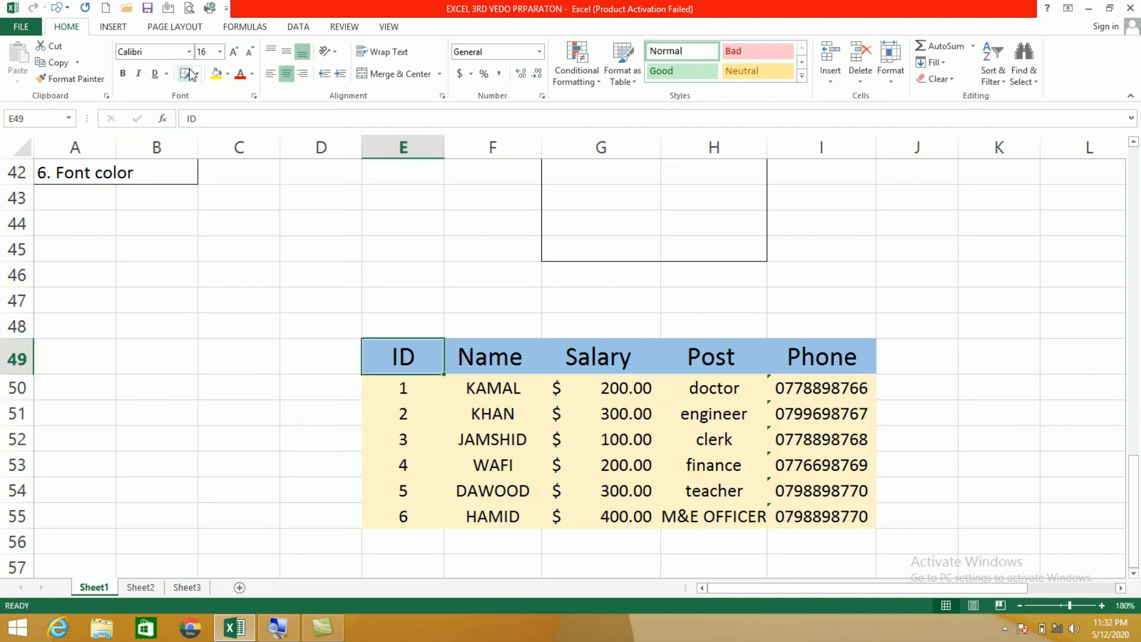
pyautogui.click(189, 69)
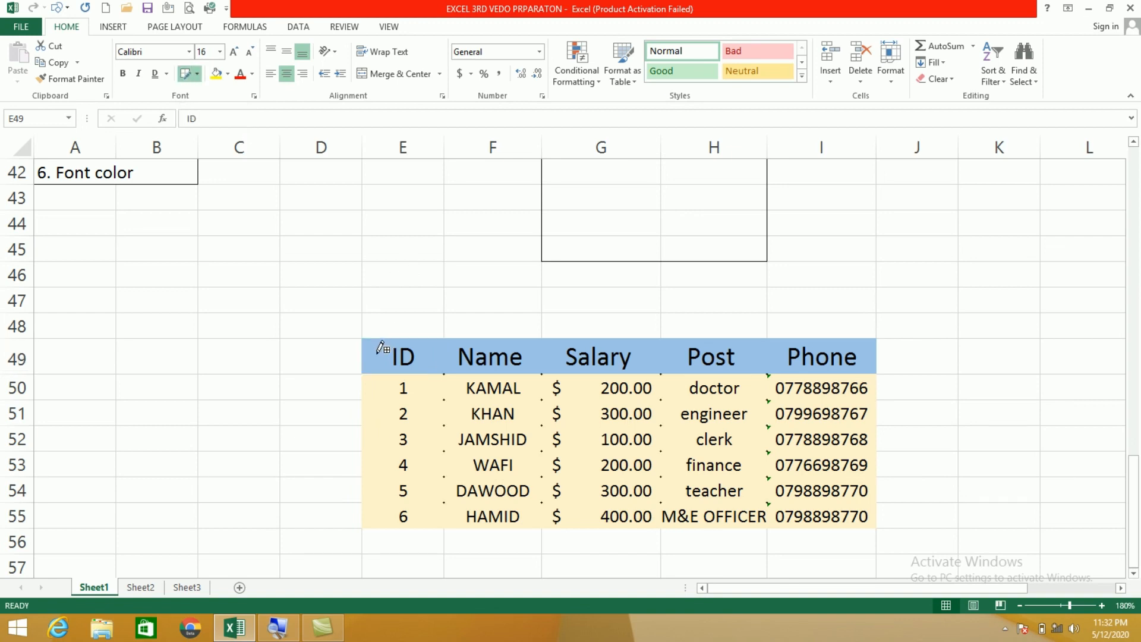
pyautogui.moveTo(462, 458)
pyautogui.mouseDown()
pyautogui.moveTo(693, 506)
pyautogui.moveTo(804, 507)
pyautogui.mouseUp()
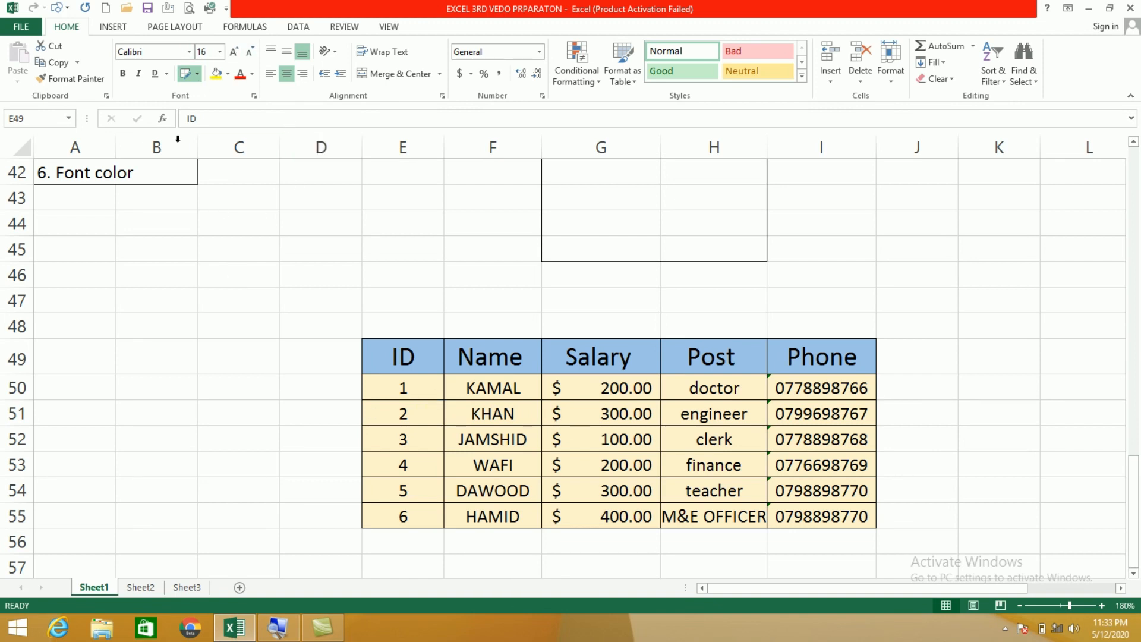
# Step: Set the border line color to the standard red and redraw the grid over table E49:I55
pyautogui.click(197, 75)
pyautogui.moveTo(260, 411)
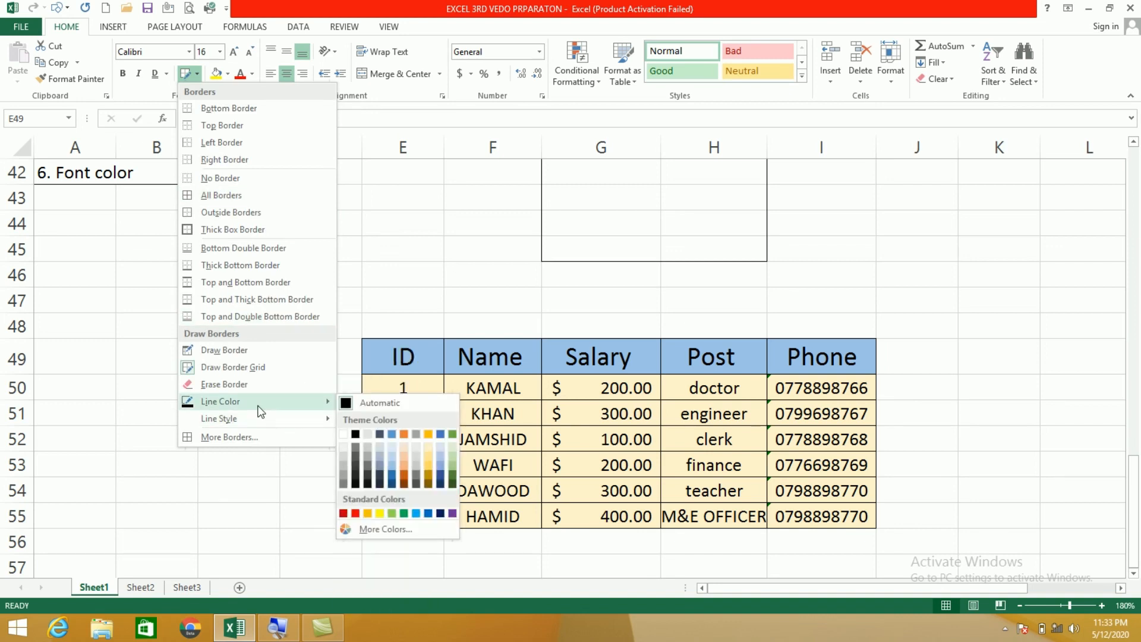
pyautogui.click(355, 514)
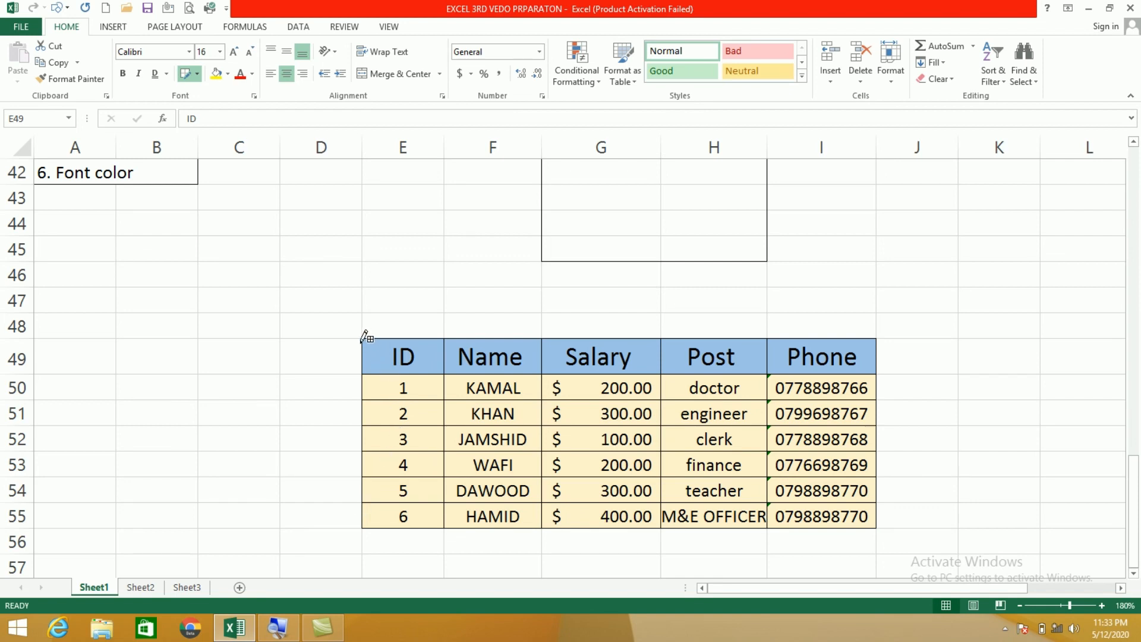
pyautogui.moveTo(363, 338)
pyautogui.mouseDown()
pyautogui.moveTo(395, 403)
pyautogui.moveTo(483, 476)
pyautogui.moveTo(657, 515)
pyautogui.moveTo(826, 514)
pyautogui.mouseUp()
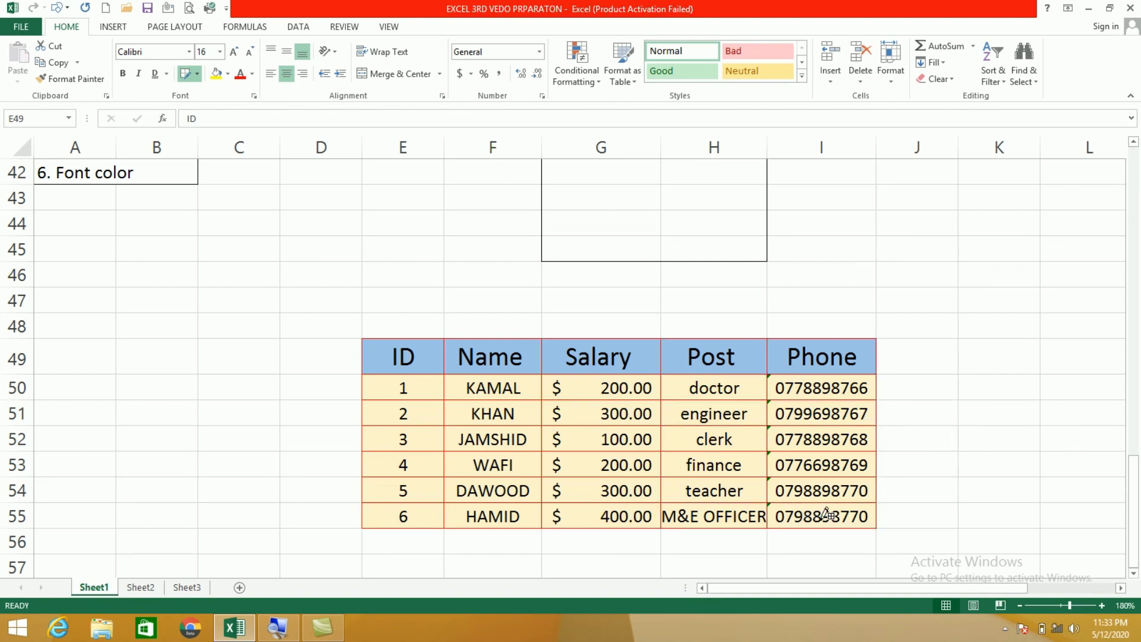
# Step: Set the border line color to the standard light blue and redraw the grid over table E49:I55
pyautogui.click(198, 74)
pyautogui.moveTo(245, 401)
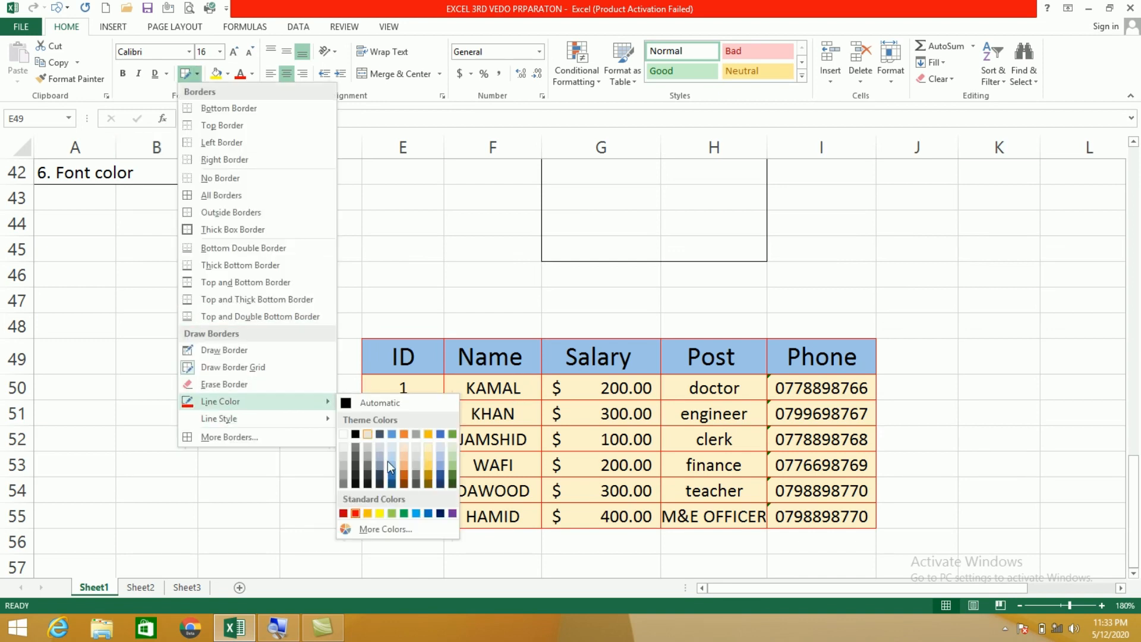
pyautogui.click(416, 515)
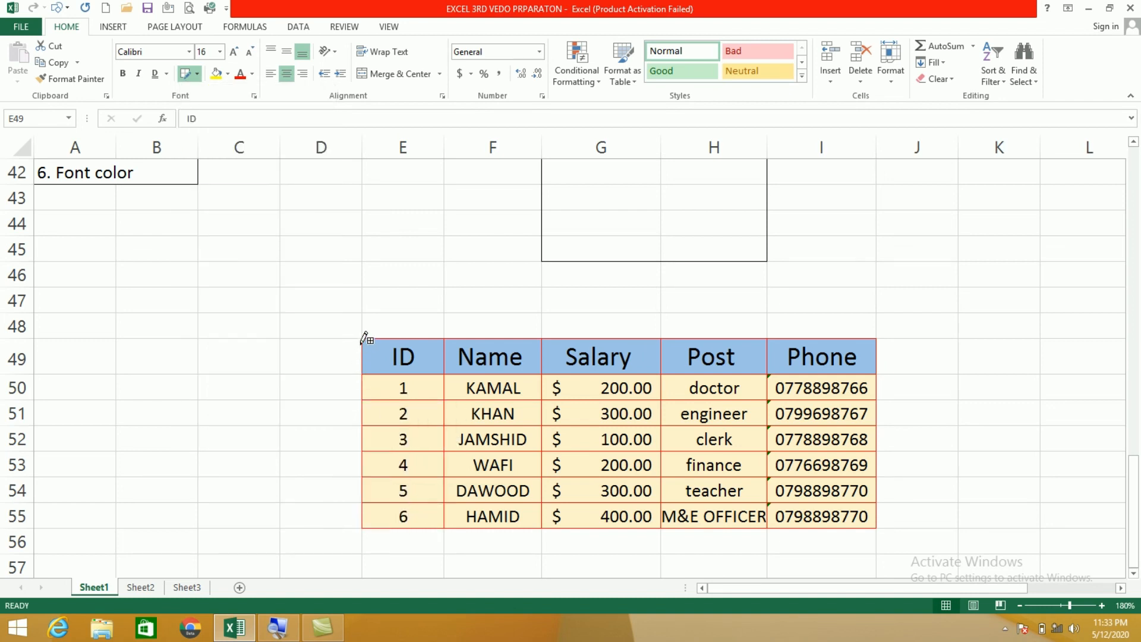
pyautogui.moveTo(367, 335)
pyautogui.mouseDown()
pyautogui.moveTo(585, 542)
pyautogui.moveTo(831, 542)
pyautogui.moveTo(825, 515)
pyautogui.mouseUp()
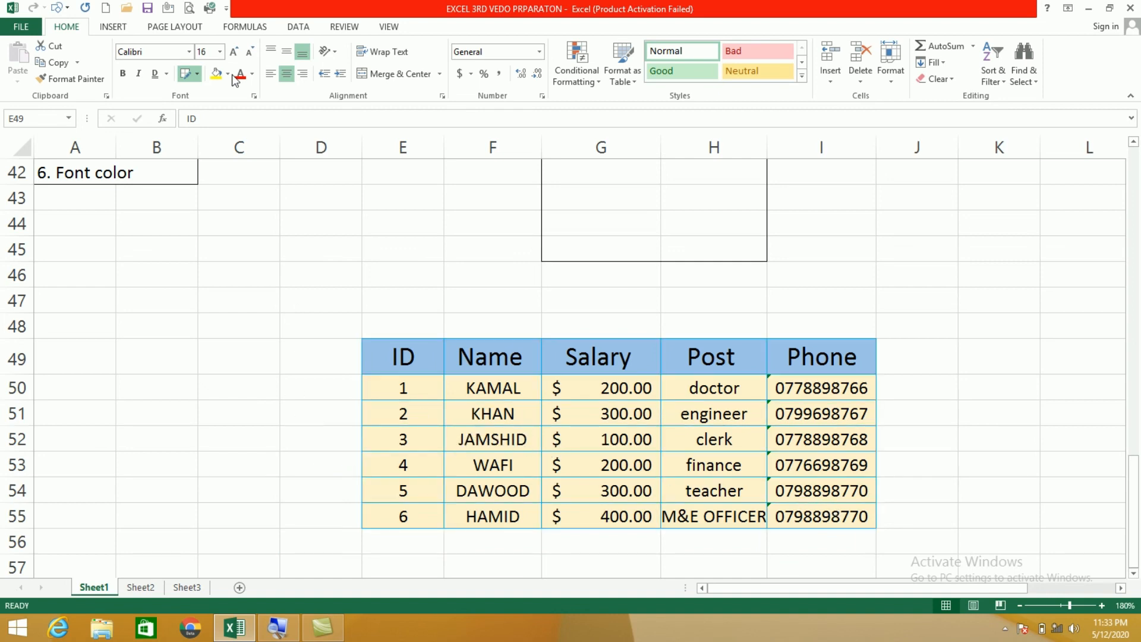
# Step: Set the border line color back to Automatic and redraw the grid over table E49:I55
pyautogui.click(197, 73)
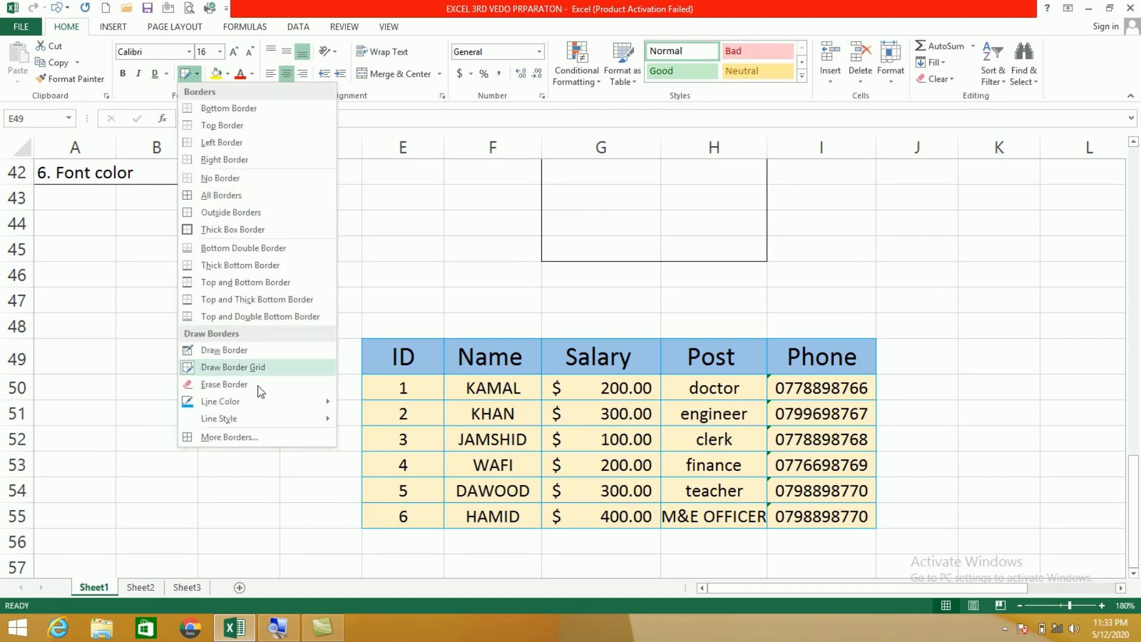
pyautogui.moveTo(223, 405)
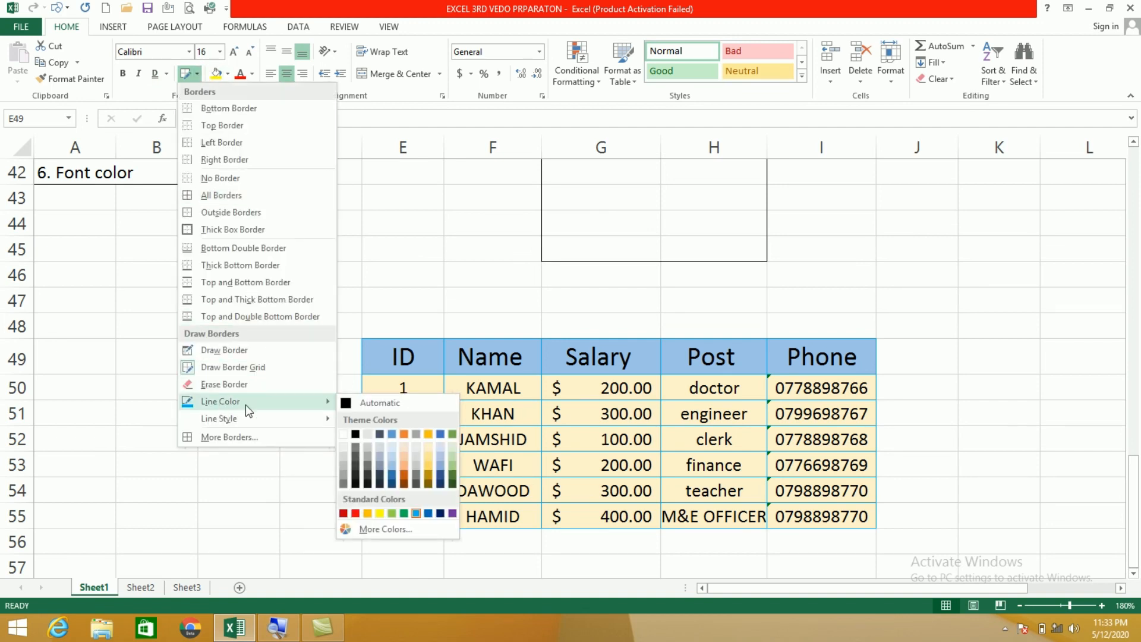
pyautogui.click(380, 402)
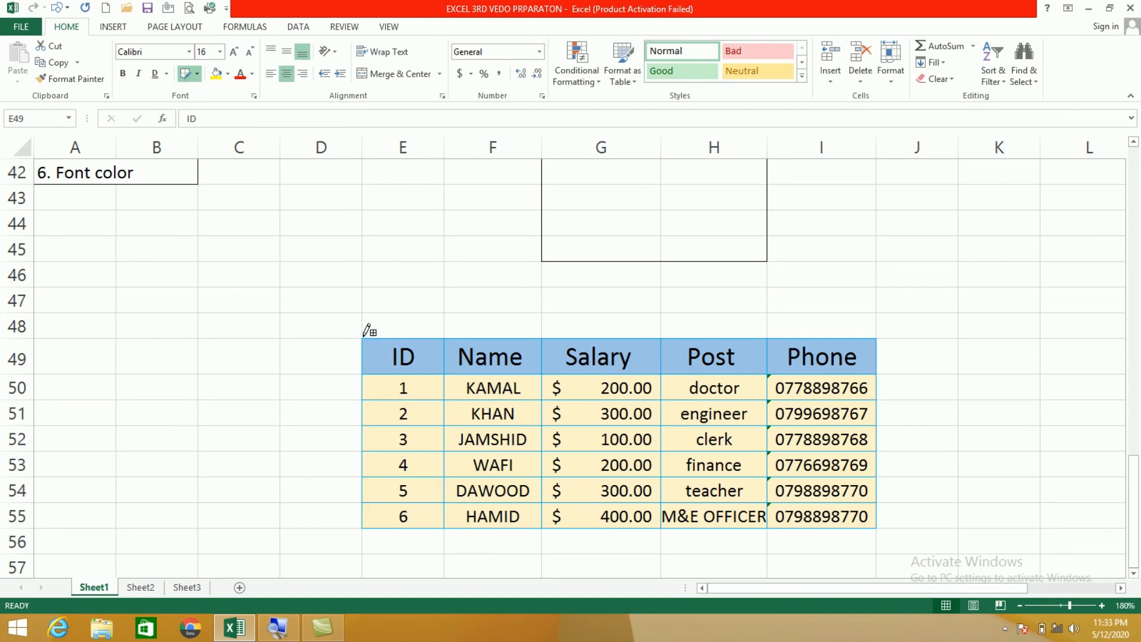
pyautogui.moveTo(364, 337)
pyautogui.mouseDown()
pyautogui.moveTo(443, 410)
pyautogui.moveTo(713, 509)
pyautogui.moveTo(836, 509)
pyautogui.mouseUp()
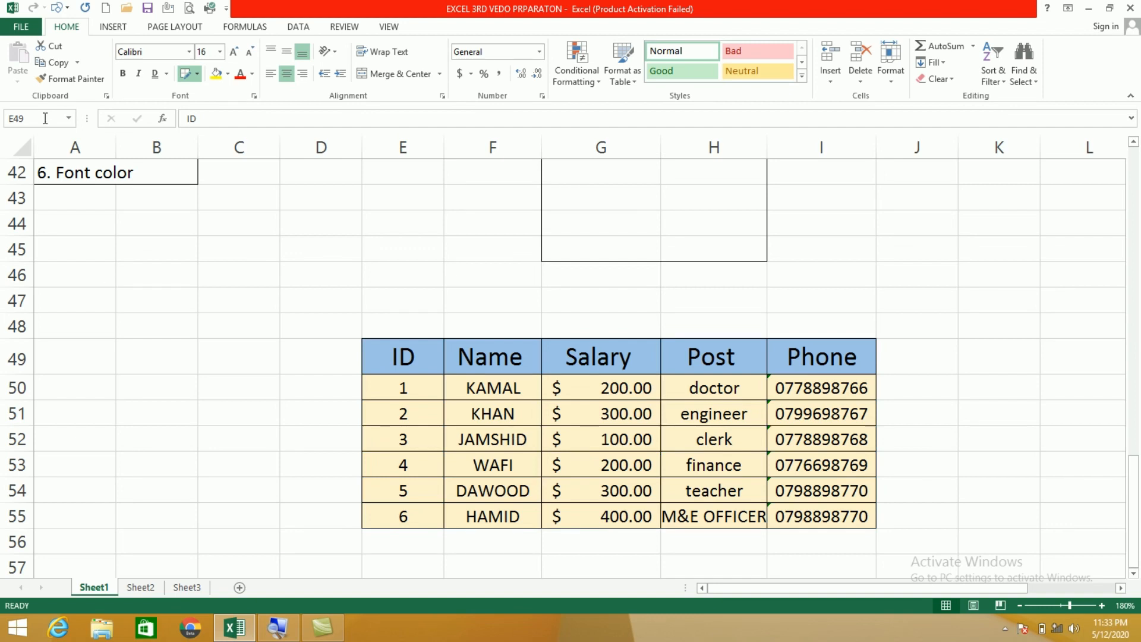
# Step: Set the border line style to the double line and draw grids over table E49:I55 and the empty cells A46:C49
pyautogui.click(197, 74)
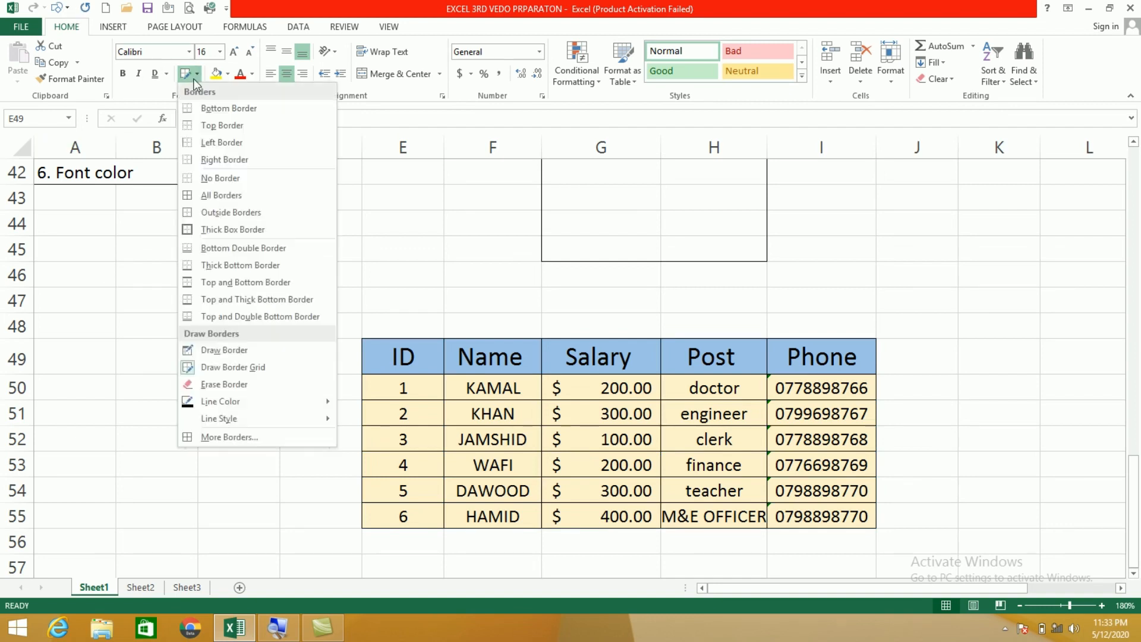
pyautogui.moveTo(219, 424)
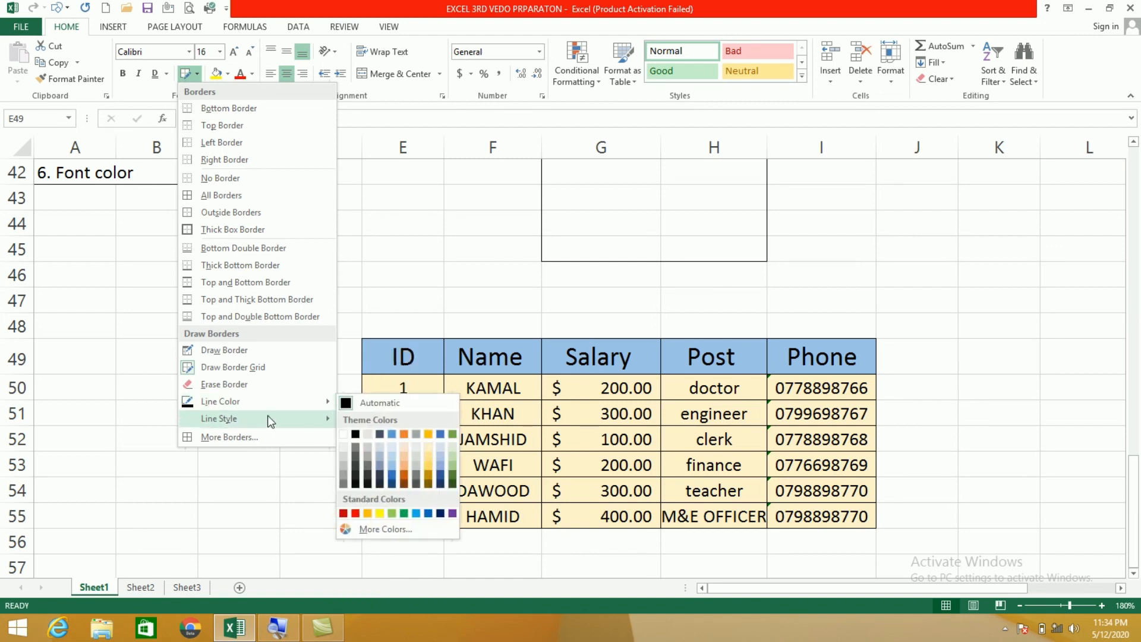
pyautogui.moveTo(264, 418)
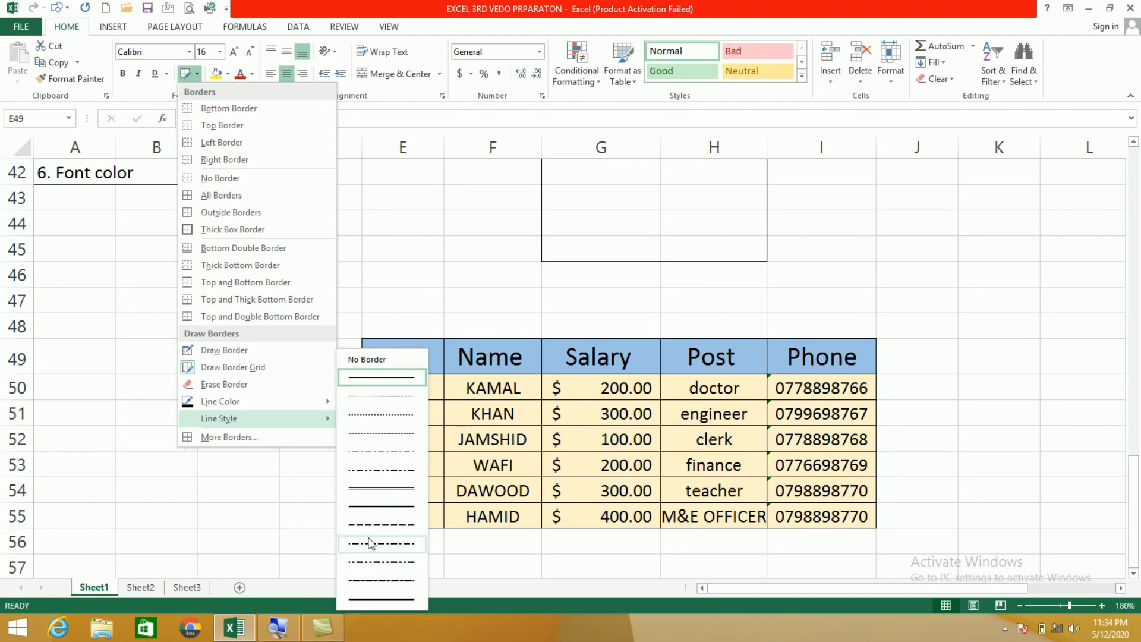
pyautogui.click(390, 488)
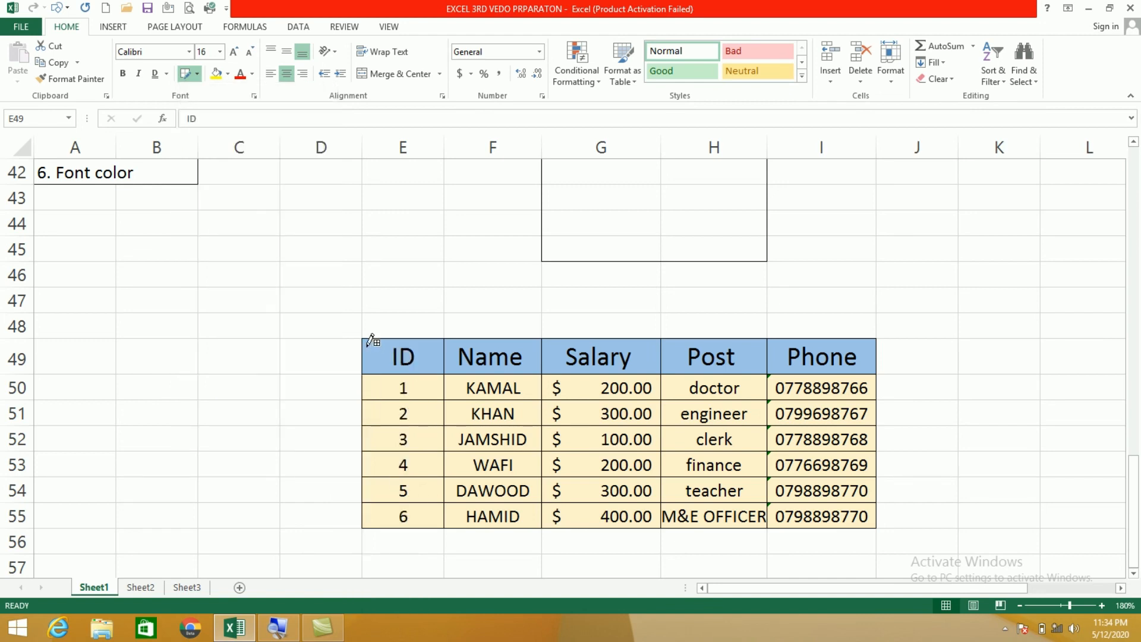
pyautogui.moveTo(364, 336)
pyautogui.mouseDown()
pyautogui.moveTo(423, 462)
pyautogui.moveTo(645, 516)
pyautogui.moveTo(793, 512)
pyautogui.mouseUp()
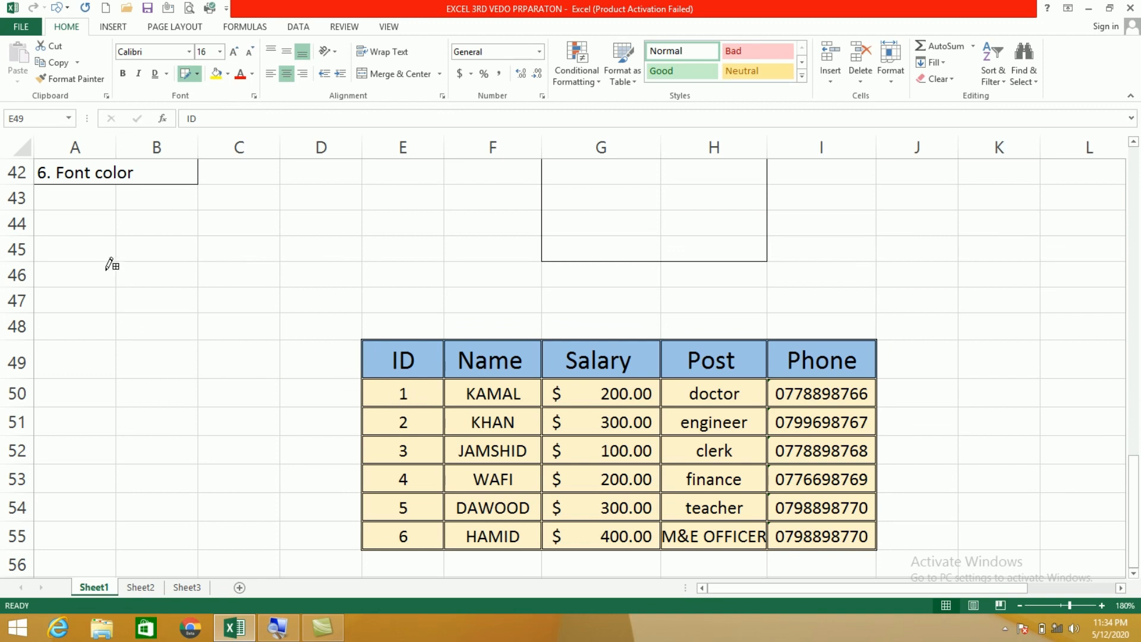
pyautogui.moveTo(109, 270); pyautogui.dragTo(215, 350)
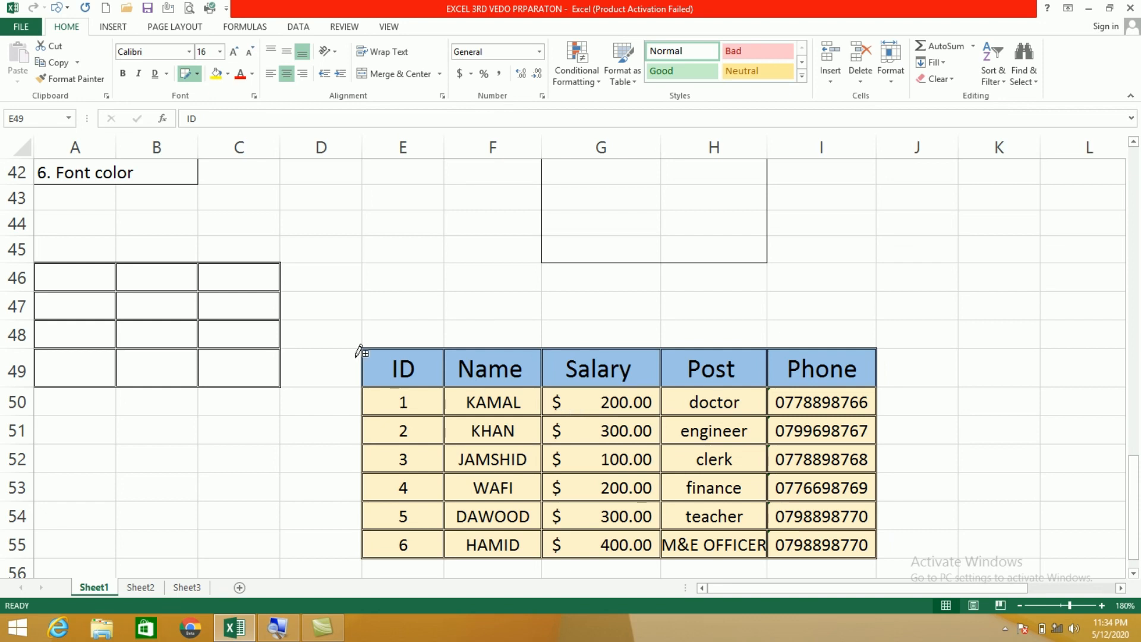
# Step: Set the border line style to the thick dashed line and redraw the grid over table E49:I55
pyautogui.click(197, 73)
pyautogui.moveTo(234, 426)
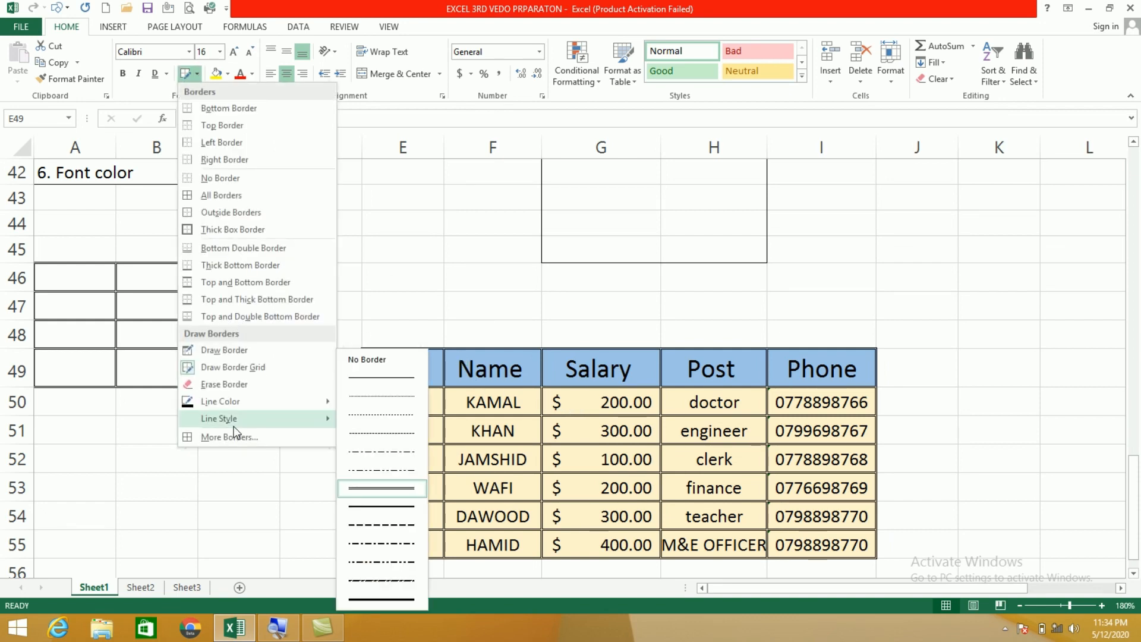
pyautogui.click(386, 525)
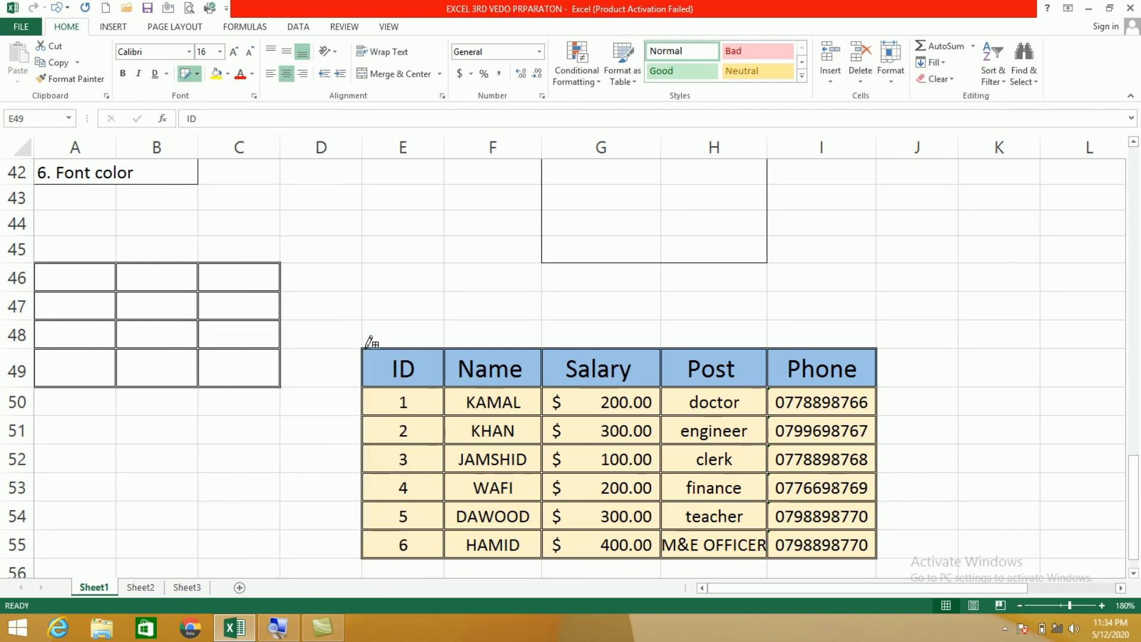
pyautogui.moveTo(368, 343)
pyautogui.mouseDown()
pyautogui.moveTo(677, 553)
pyautogui.moveTo(777, 557)
pyautogui.moveTo(796, 537)
pyautogui.moveTo(802, 334)
pyautogui.moveTo(814, 352)
pyautogui.moveTo(762, 360)
pyautogui.mouseUp()
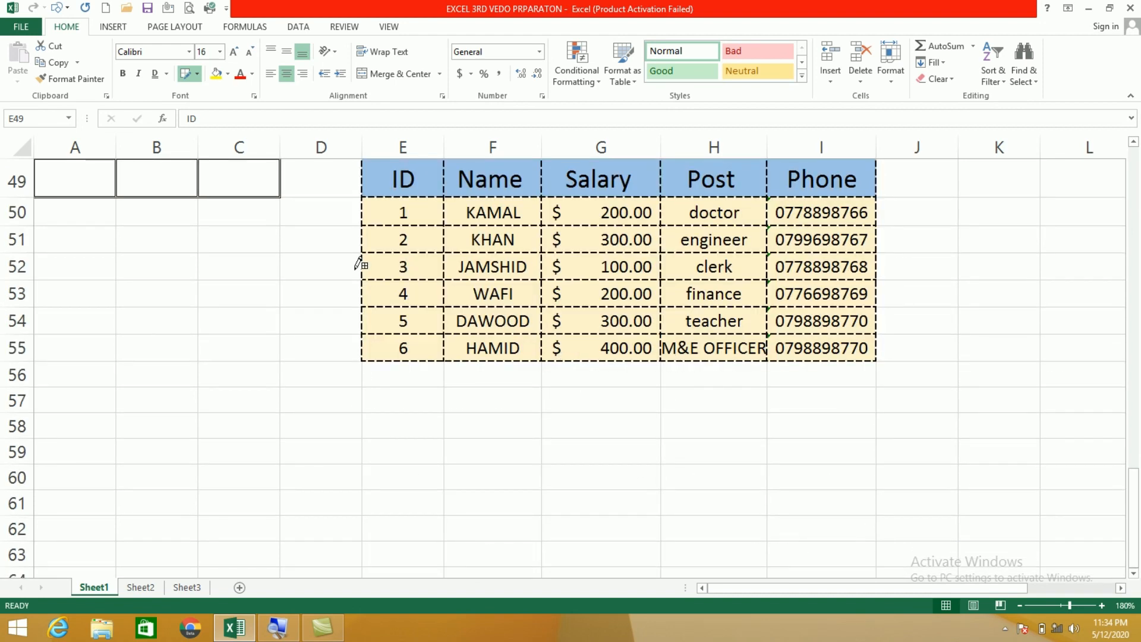
# Step: Examine the line style, color and preset options in the full border settings for cell E49 without applying any
pyautogui.click(198, 75)
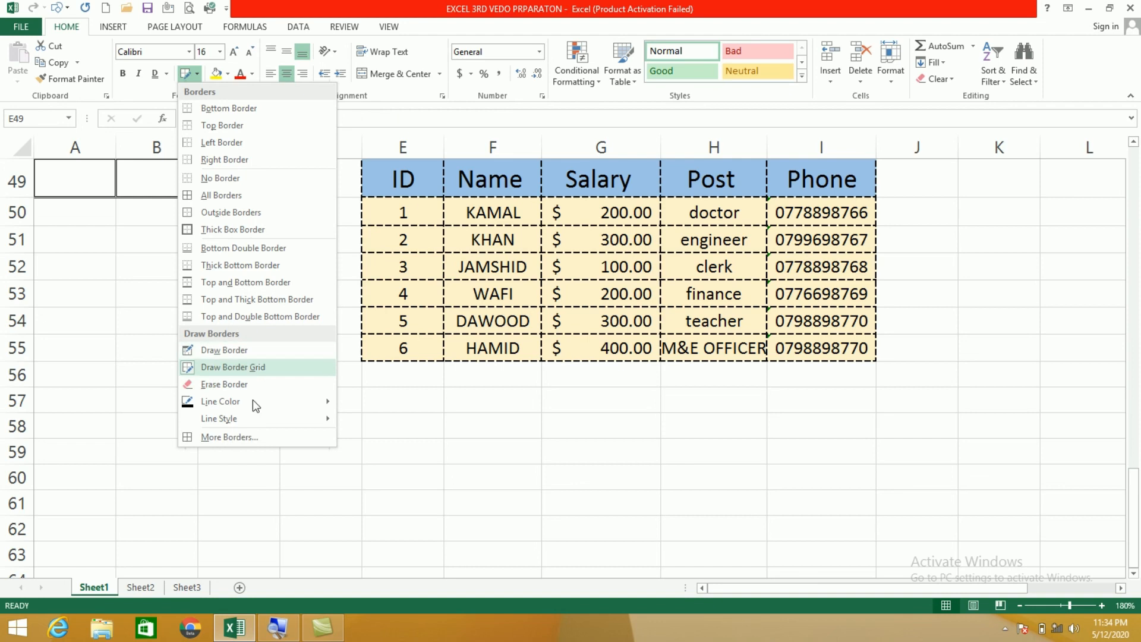
pyautogui.click(234, 440)
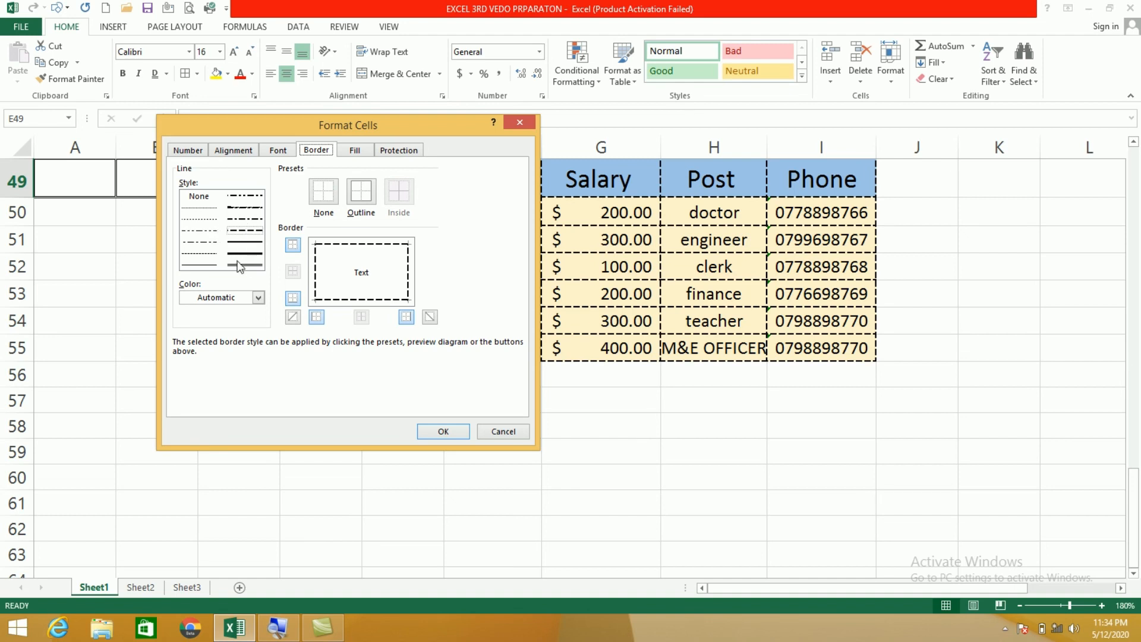
pyautogui.click(241, 265)
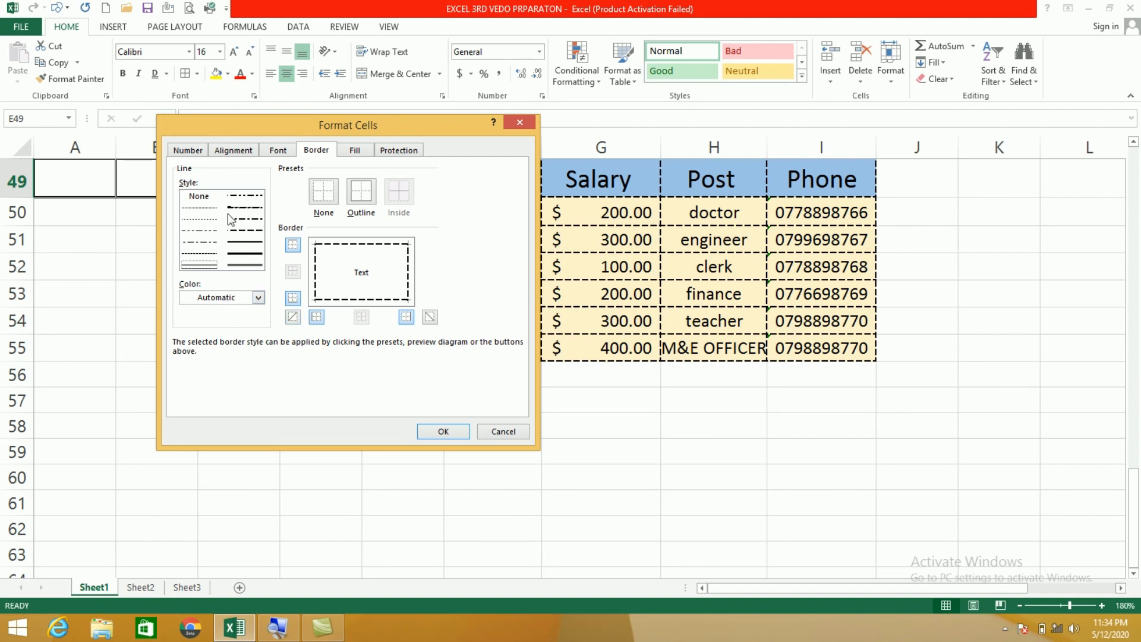
pyautogui.click(496, 432)
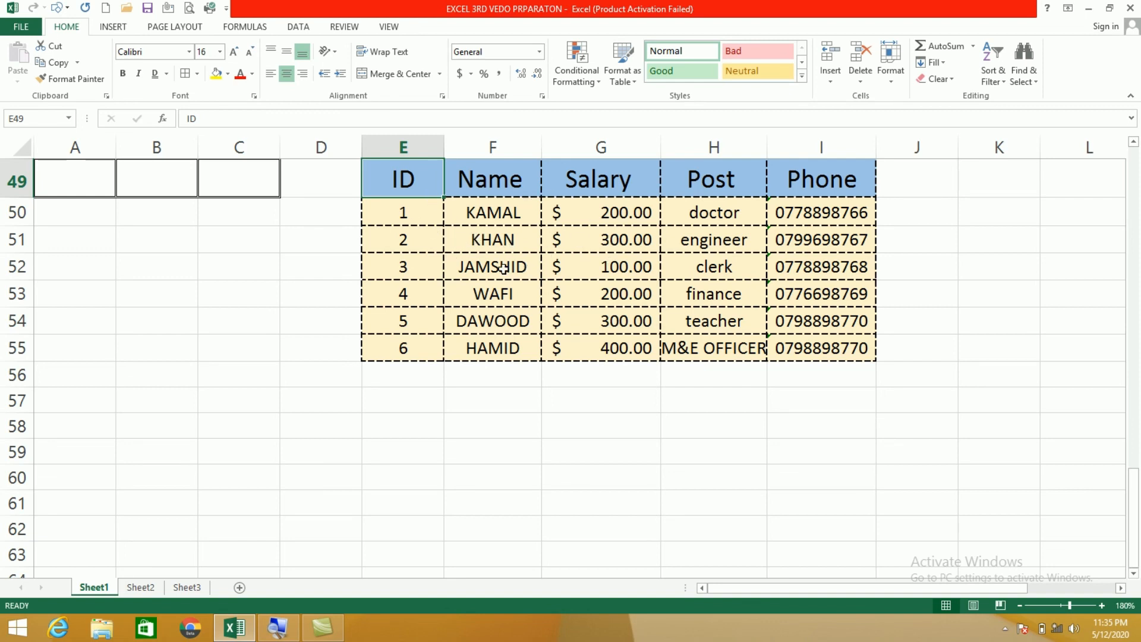
# Step: Fill the whole table E49:I55 with the standard orange color
pyautogui.click(229, 74)
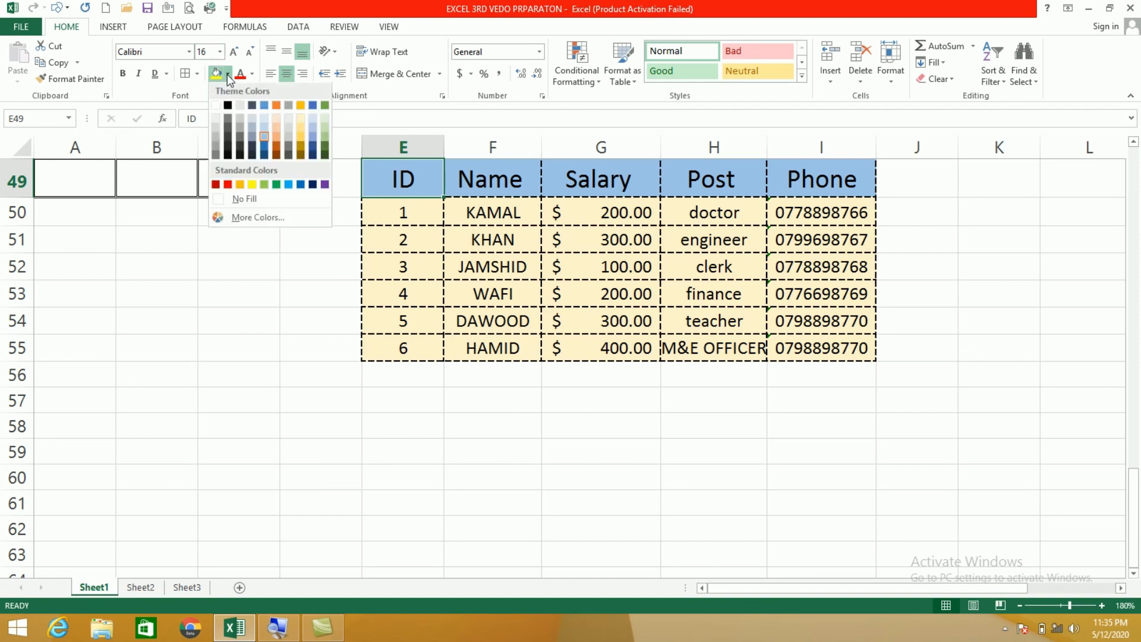
pyautogui.click(534, 293)
pyautogui.moveTo(397, 182); pyautogui.dragTo(787, 337)
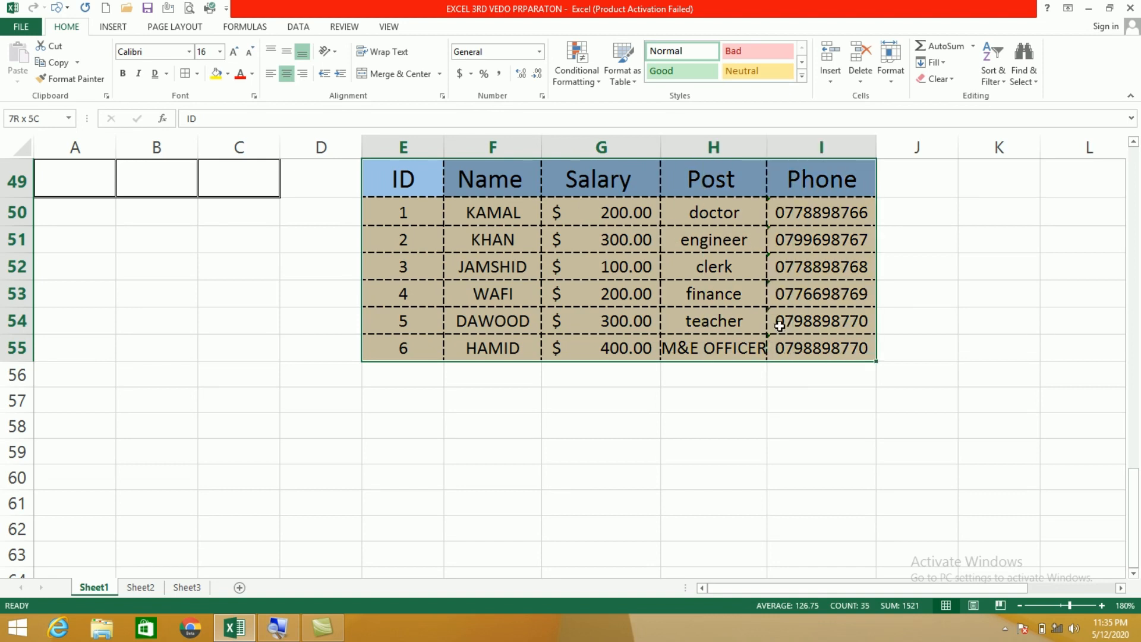
pyautogui.click(229, 74)
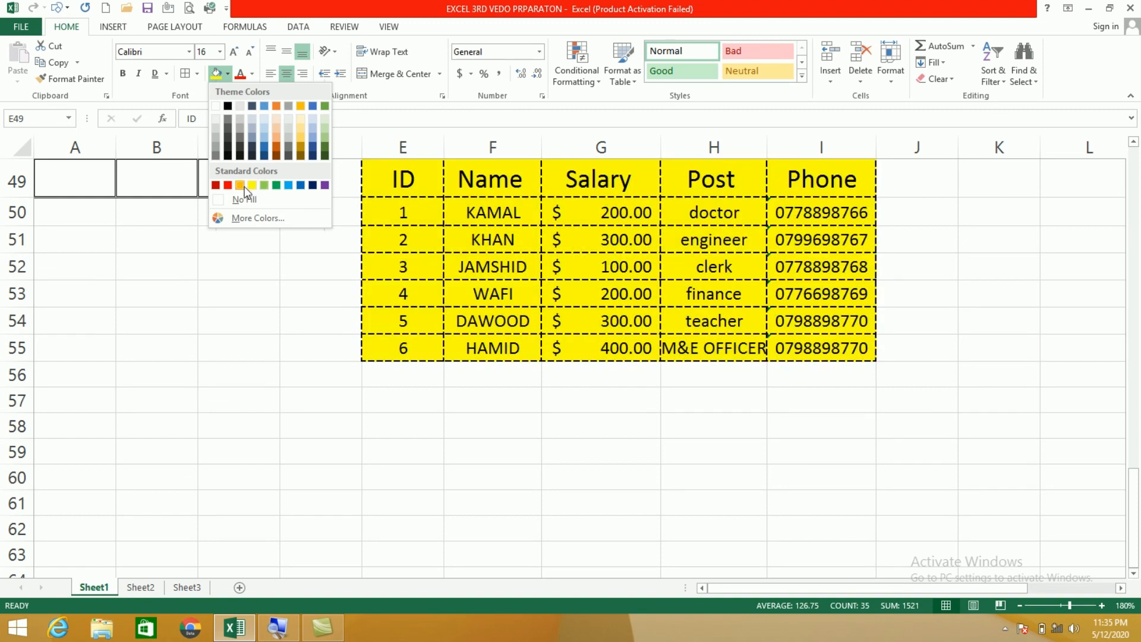
pyautogui.click(241, 185)
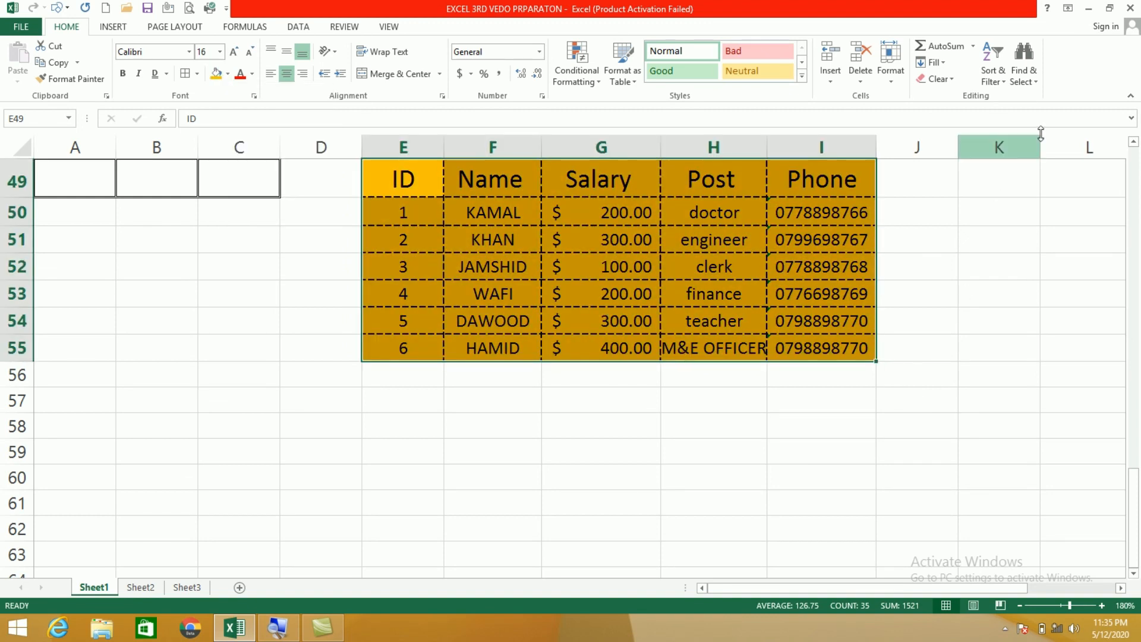
# Step: Fill the empty cells D59:F61 with the standard orange color
pyautogui.moveTo(319, 453)
pyautogui.mouseDown()
pyautogui.moveTo(465, 499)
pyautogui.moveTo(488, 492)
pyautogui.mouseUp()
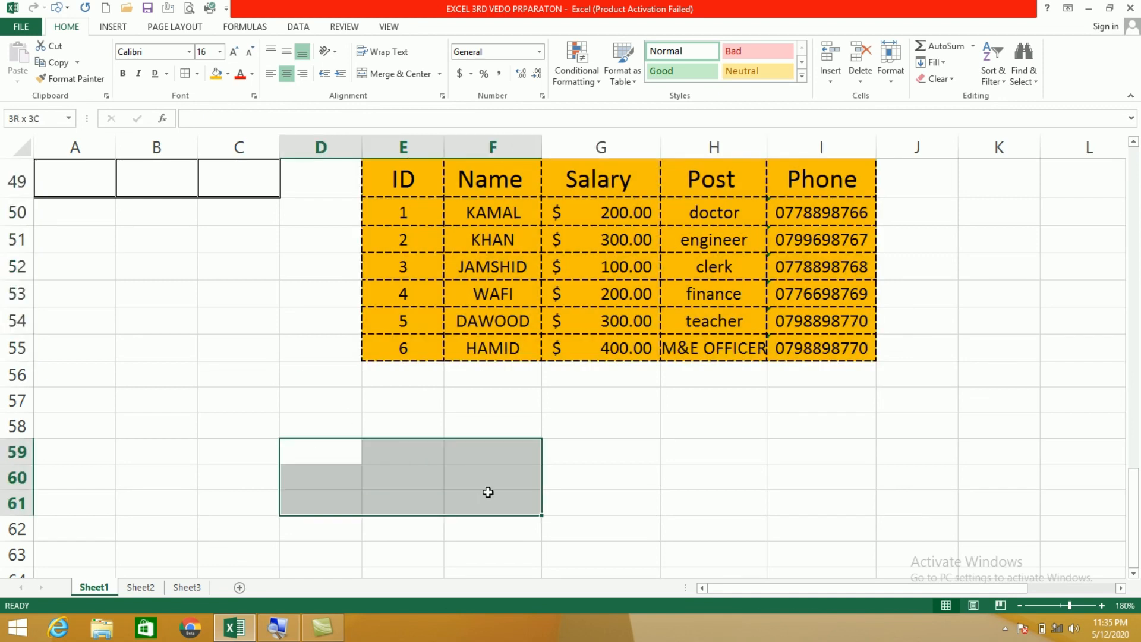
pyautogui.click(228, 75)
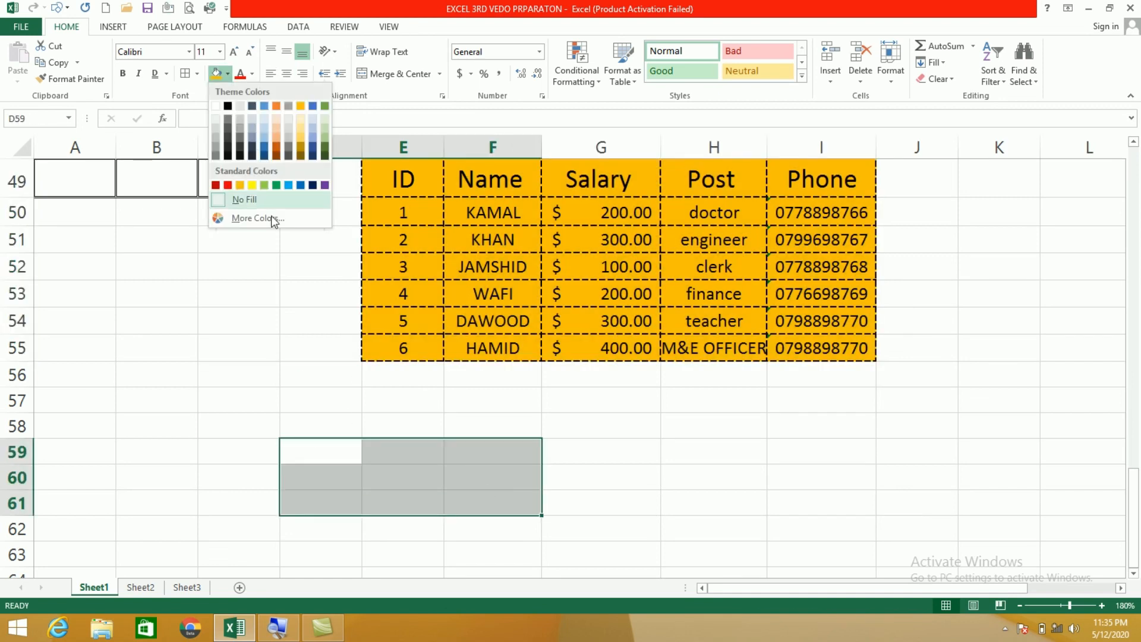
pyautogui.click(241, 185)
pyautogui.click(594, 466)
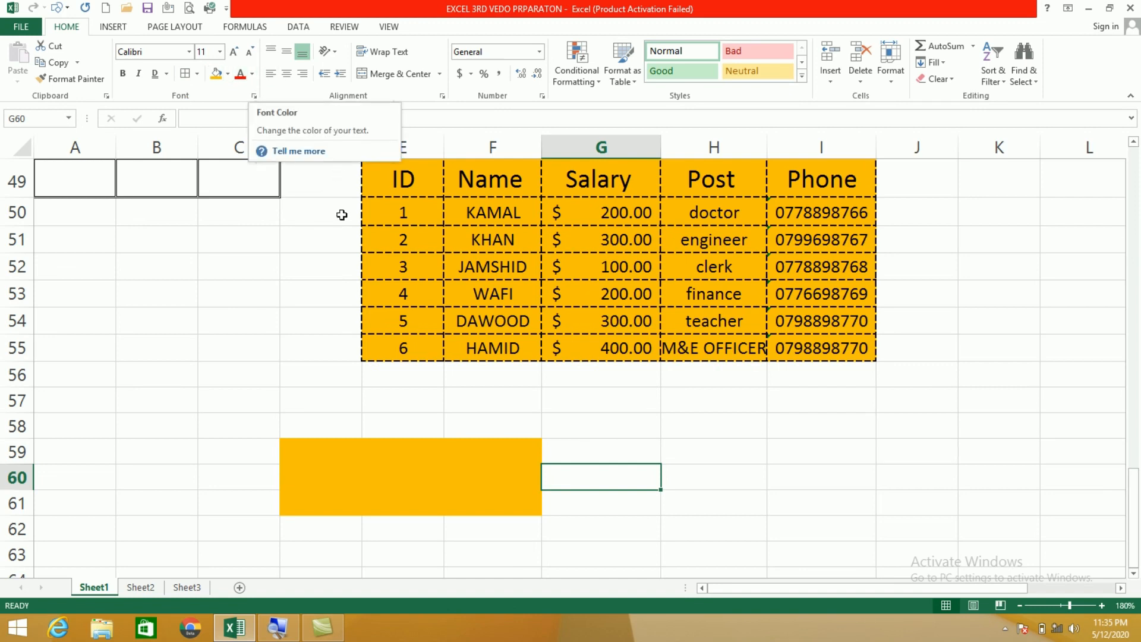
# Step: Set the font color of the IOC text in cell F33 to the standard light green
pyautogui.moveTo(1136, 502); pyautogui.dragTo(1116, 378)
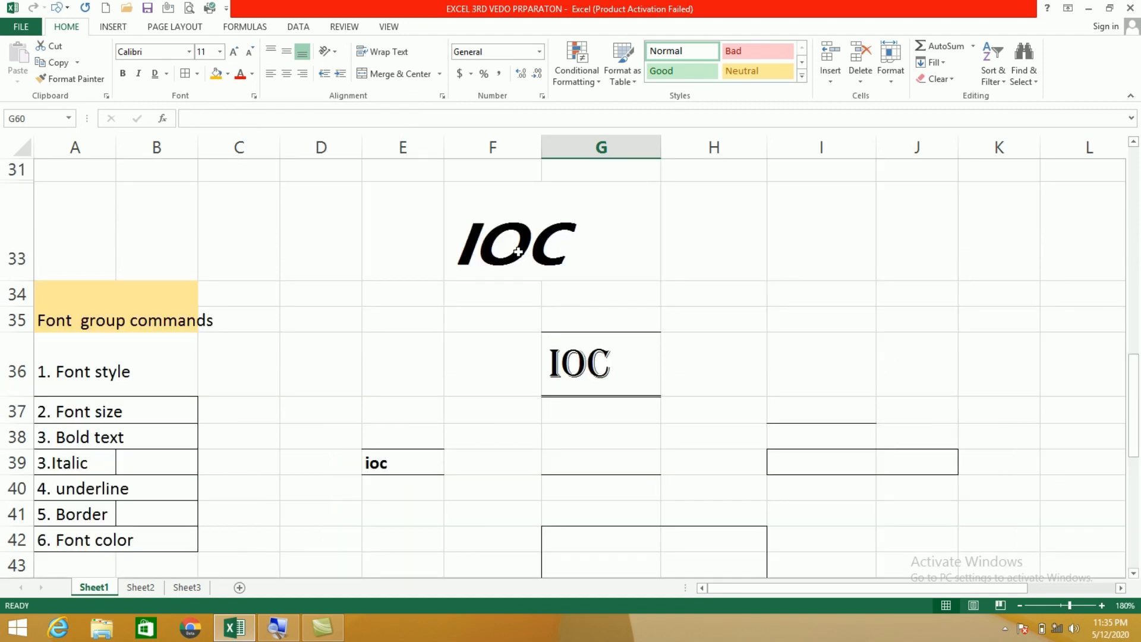
pyautogui.click(516, 252)
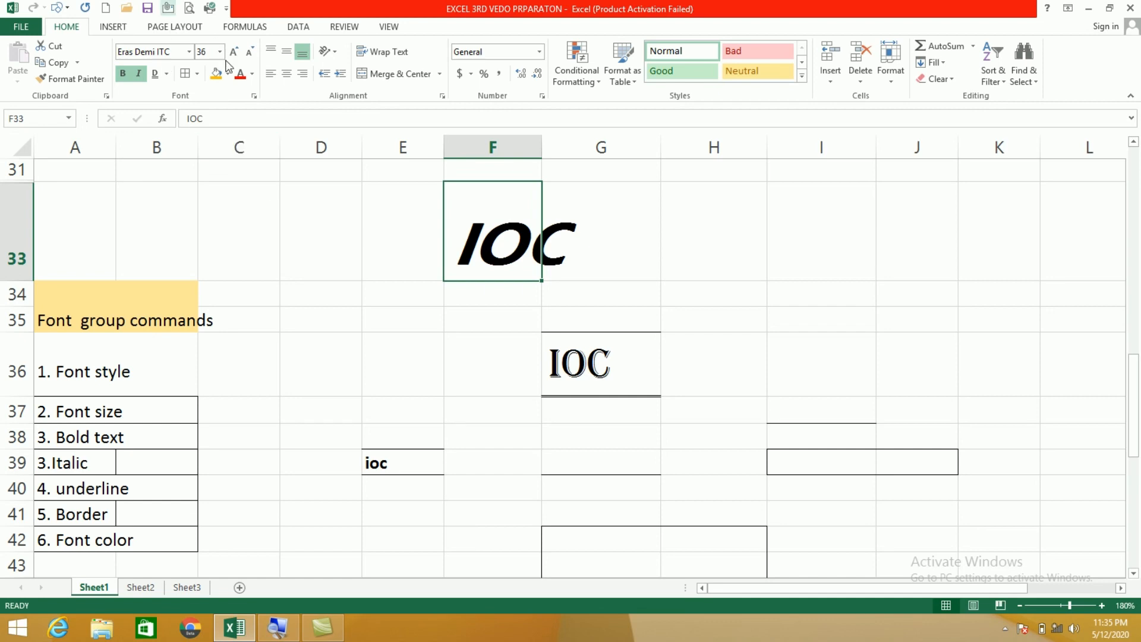
pyautogui.click(250, 75)
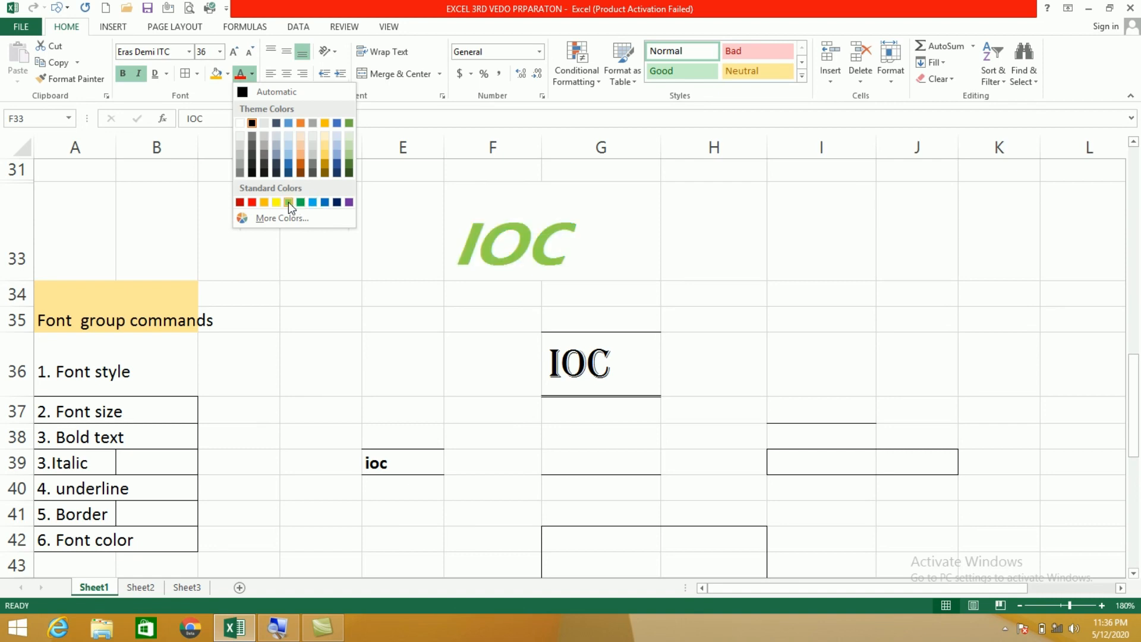
pyautogui.click(288, 202)
pyautogui.click(612, 289)
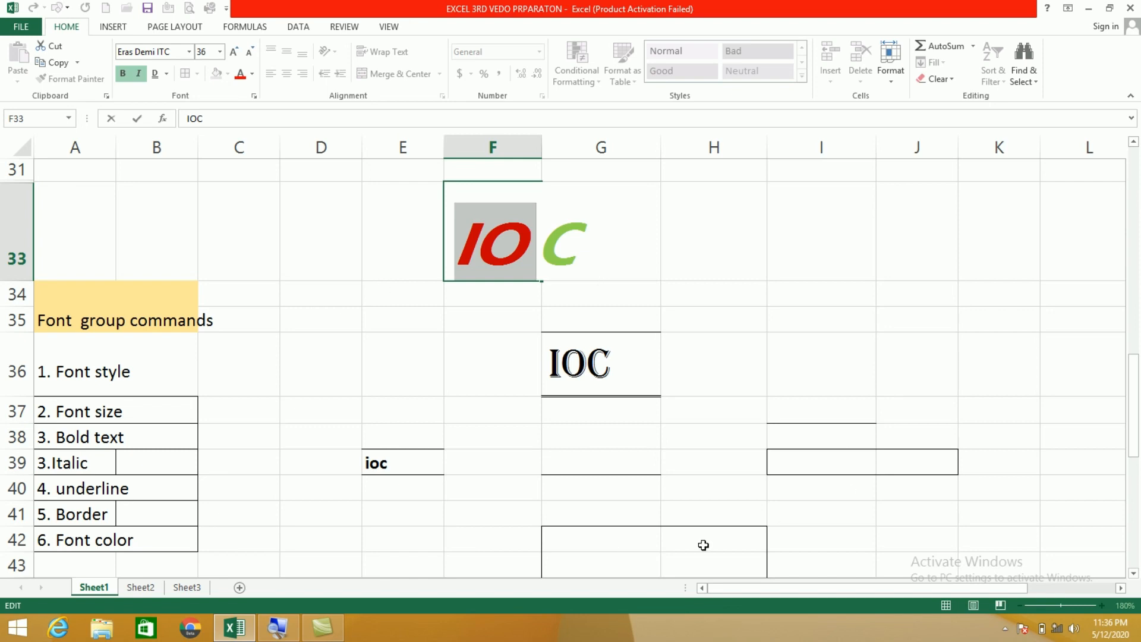
pyautogui.click(1004, 629)
pyautogui.click(1004, 555)
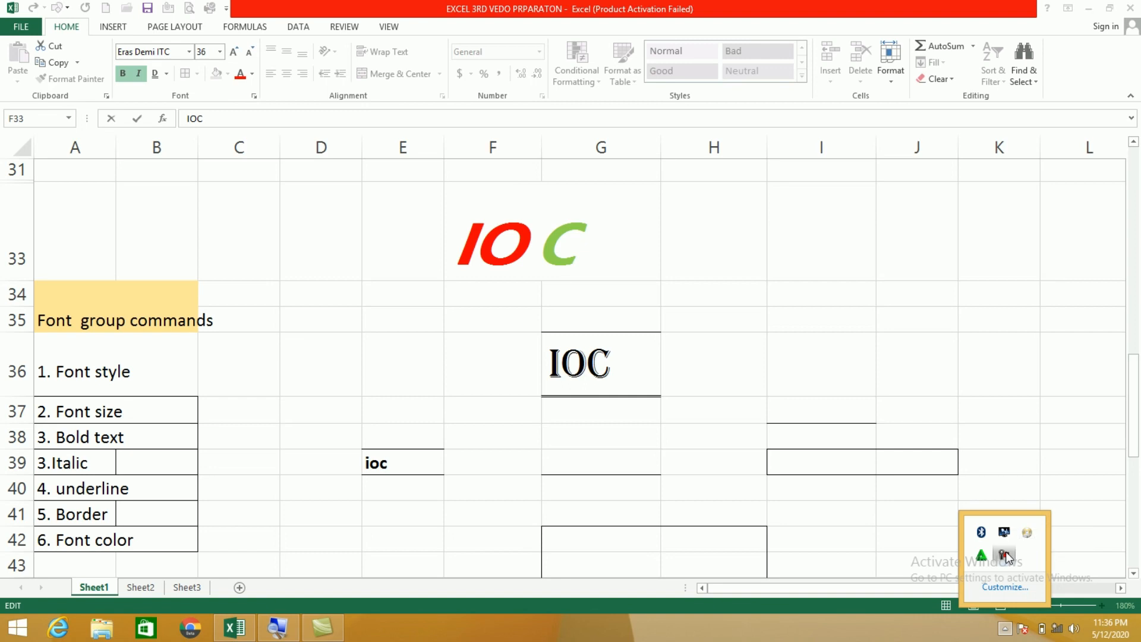
pyautogui.click(1110, 560)
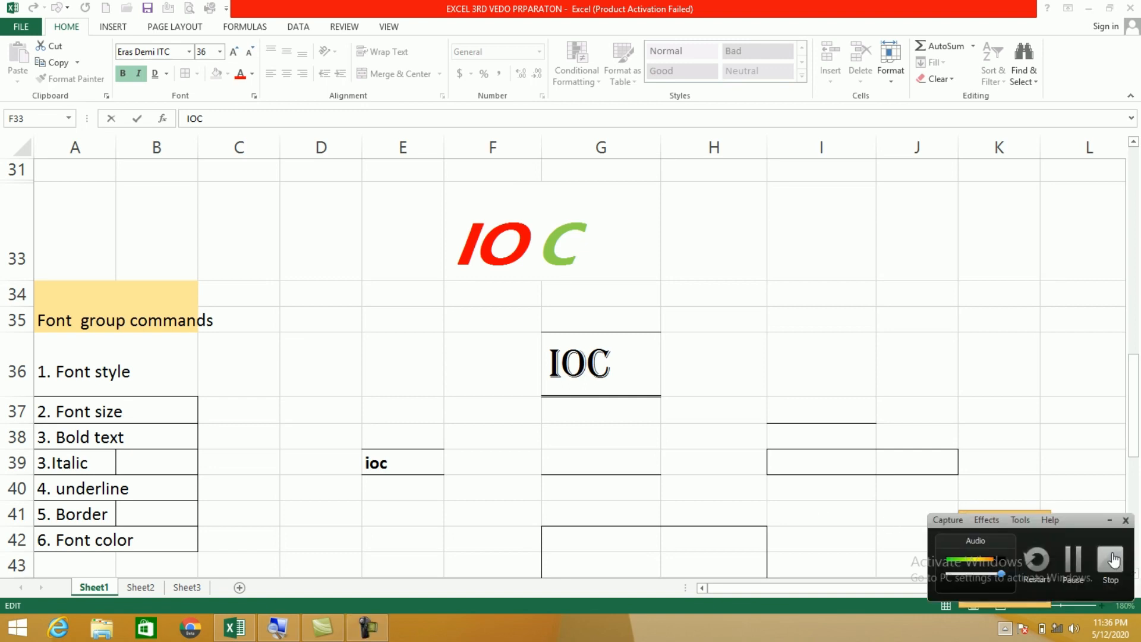